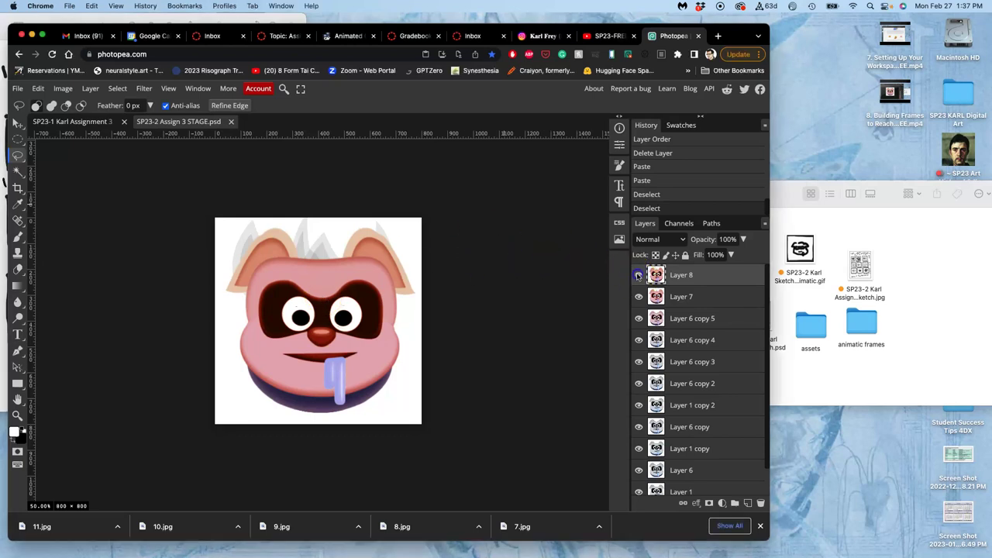
Toggle Layer 8 to compare the pig frame with the storyboard sketch, then bring up the Assign #3 folder
left_click(638, 276)
left_click(638, 276)
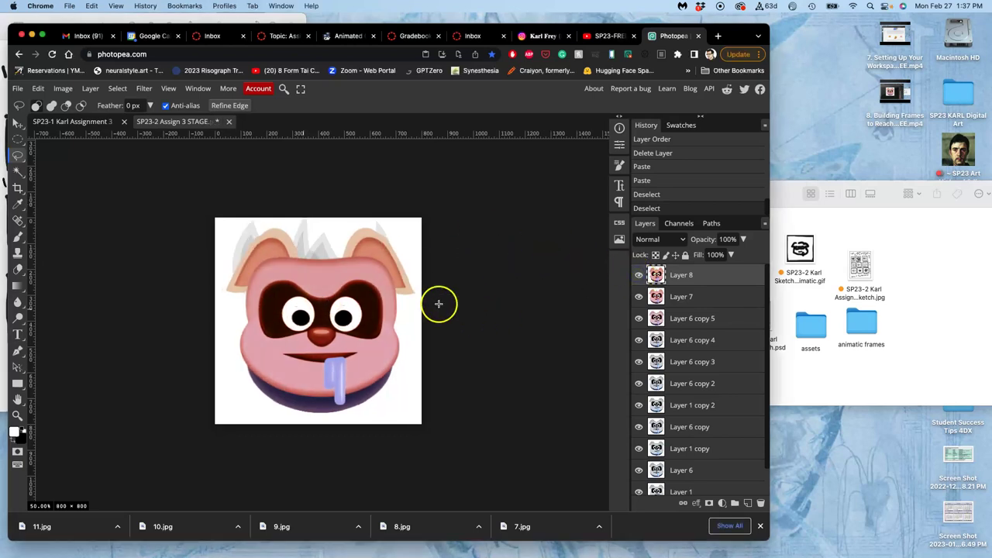
left_click(277, 22)
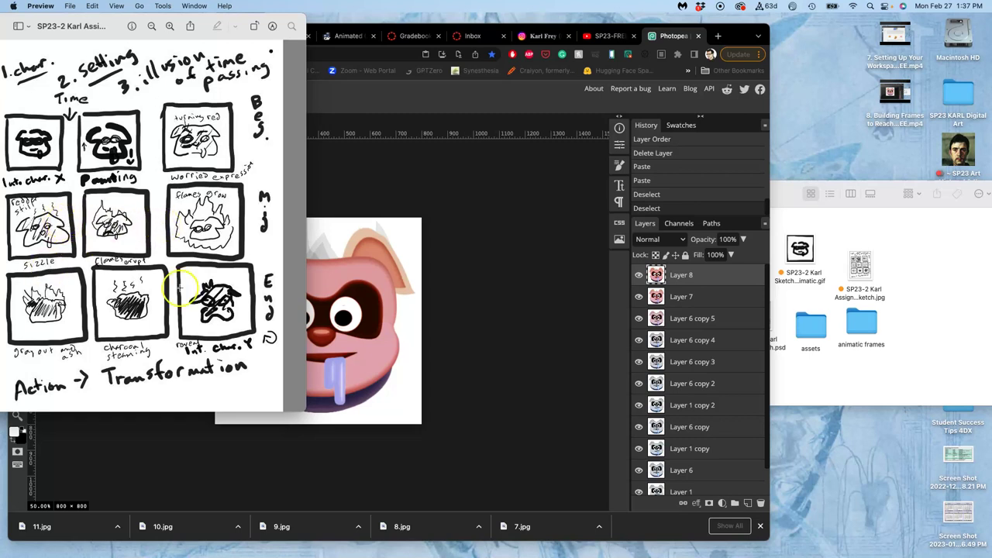
left_click(493, 304)
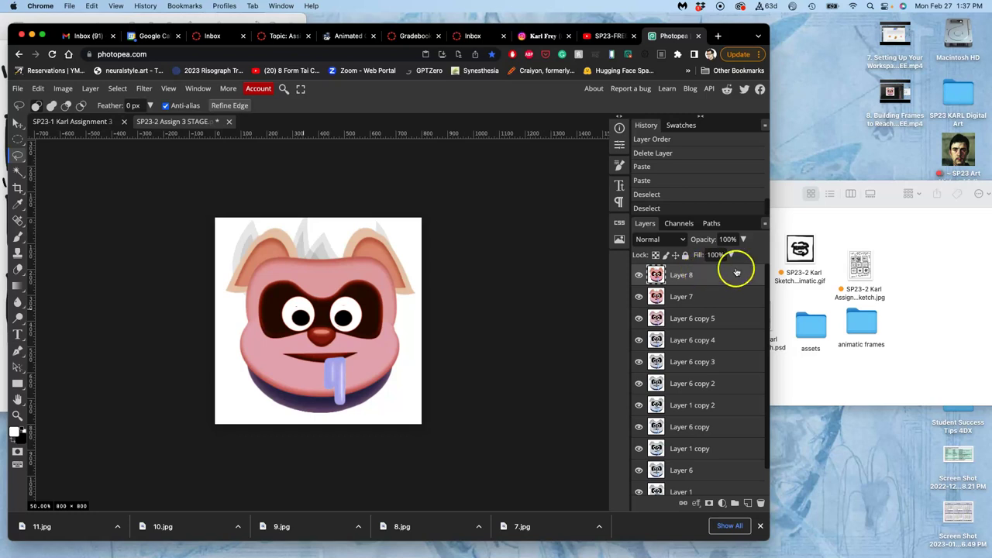
left_click(773, 286)
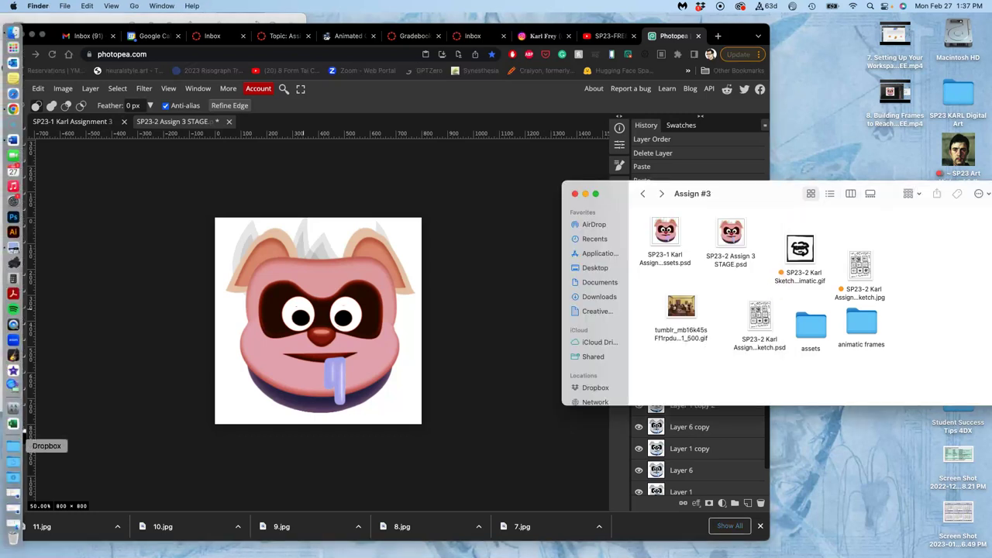
Create a new folder named 'Animation FRAMES' inside Assign #3
left_click(14, 475)
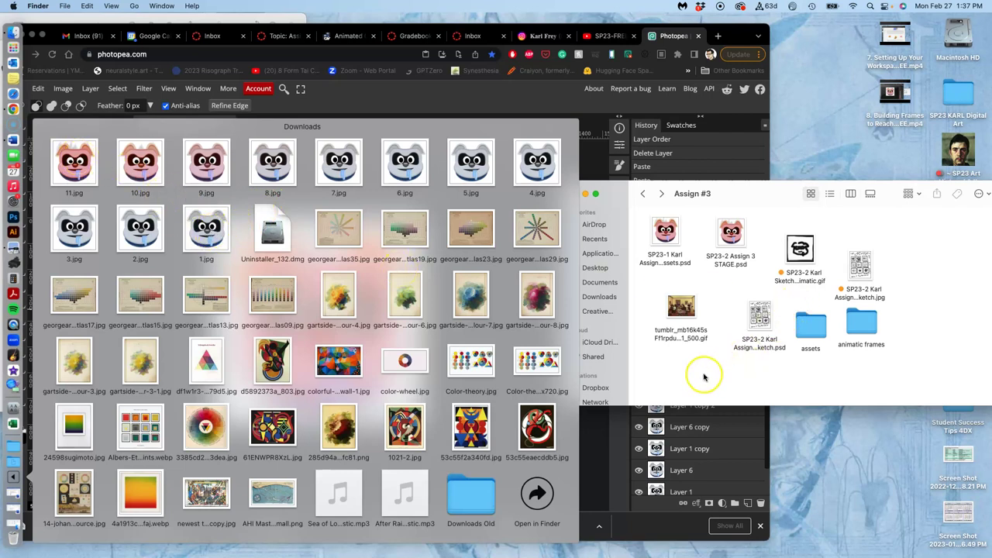
left_click(862, 326)
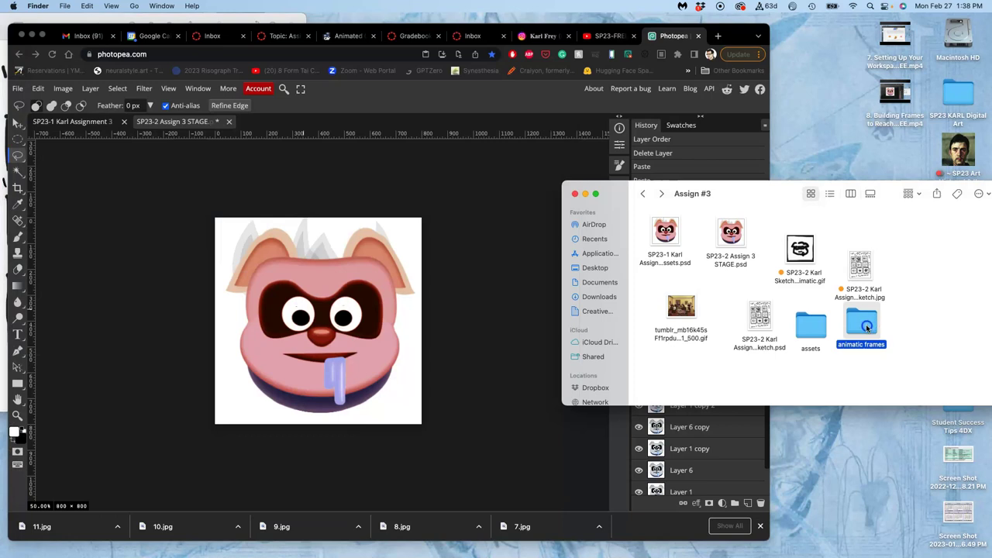
right_click(672, 377)
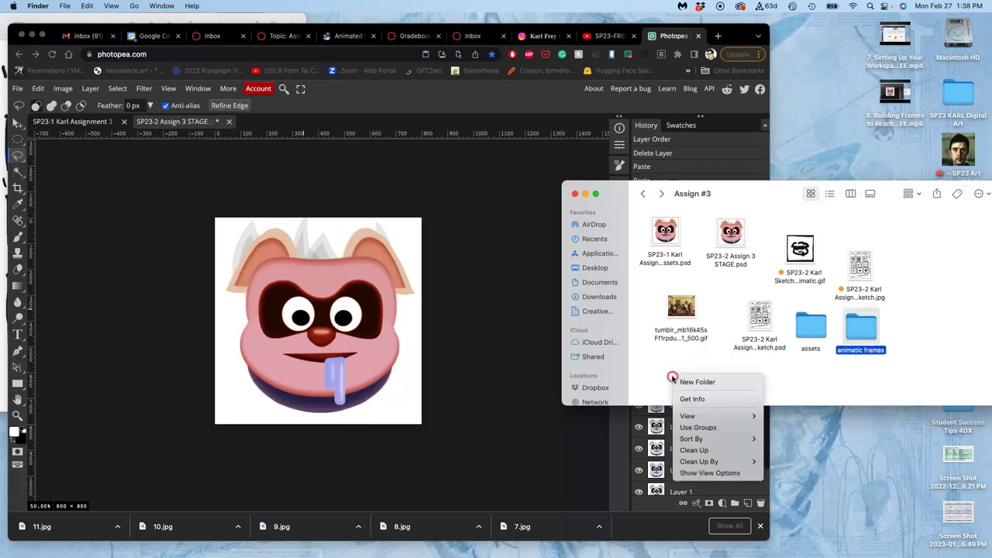
left_click(684, 382)
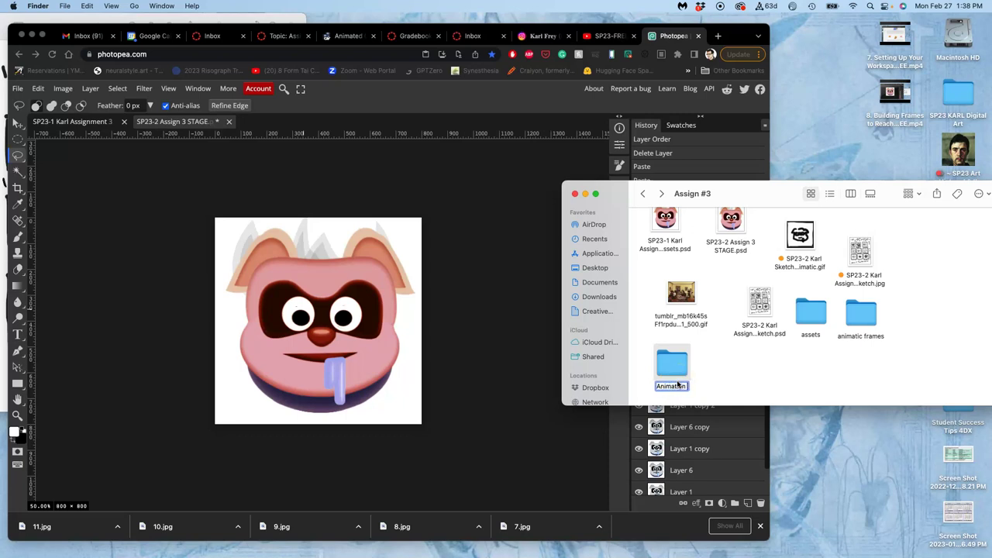
type("Animation FRAMES")
key("Return")
left_click(726, 369)
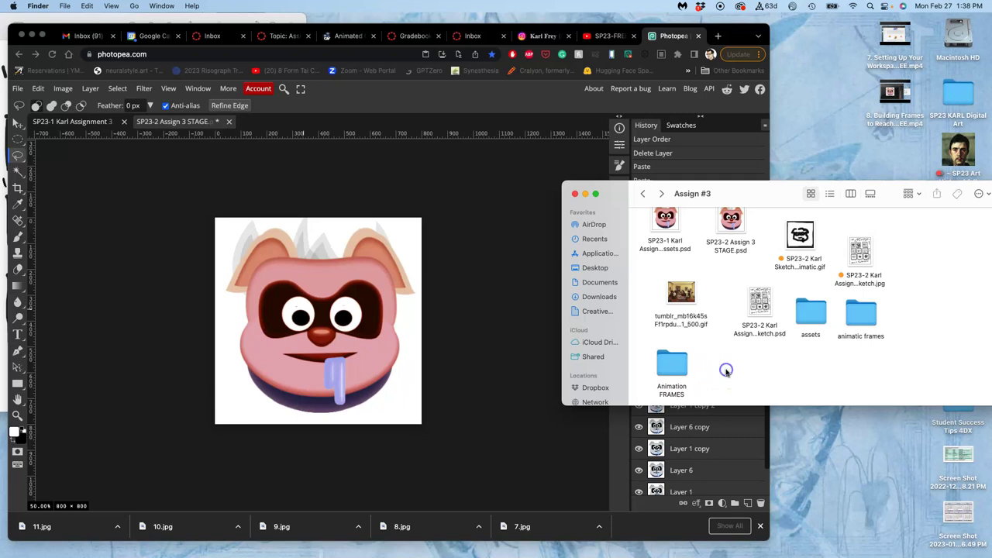
Give the Animation FRAMES folder a green tag
right_click(685, 367)
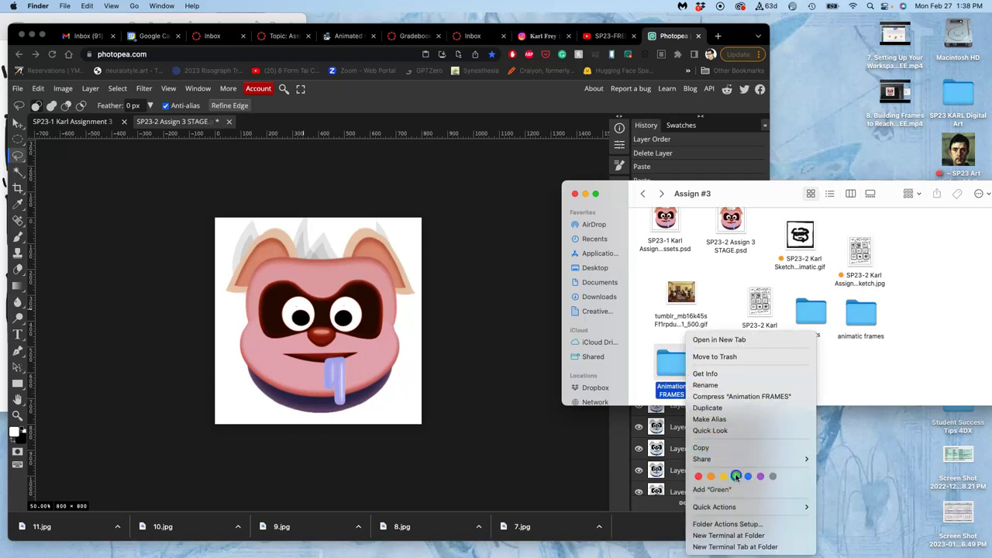
left_click(736, 476)
left_click(717, 378)
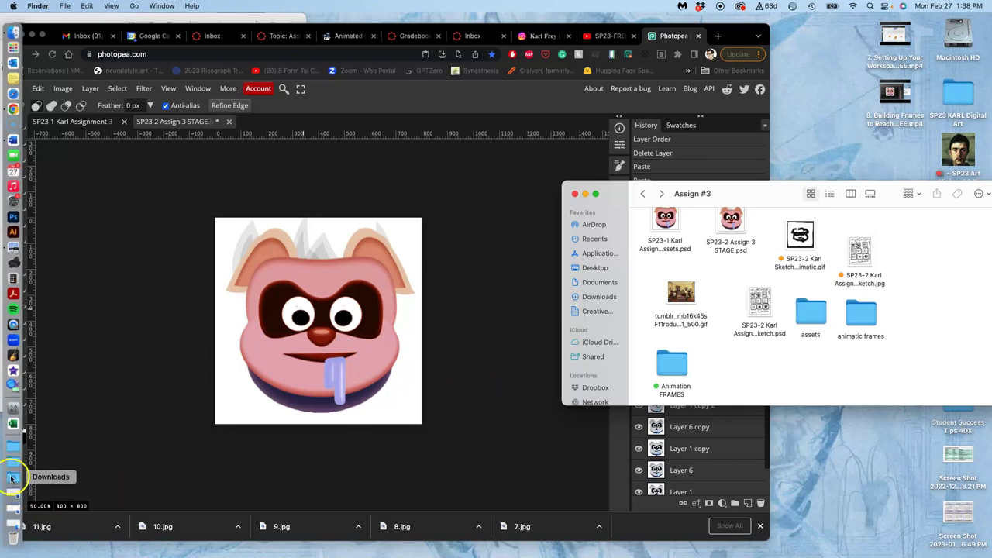
Select frames 1.jpg–11.jpg in Downloads and drag them onto the Animation FRAMES folder
left_click(11, 478)
left_click(543, 487)
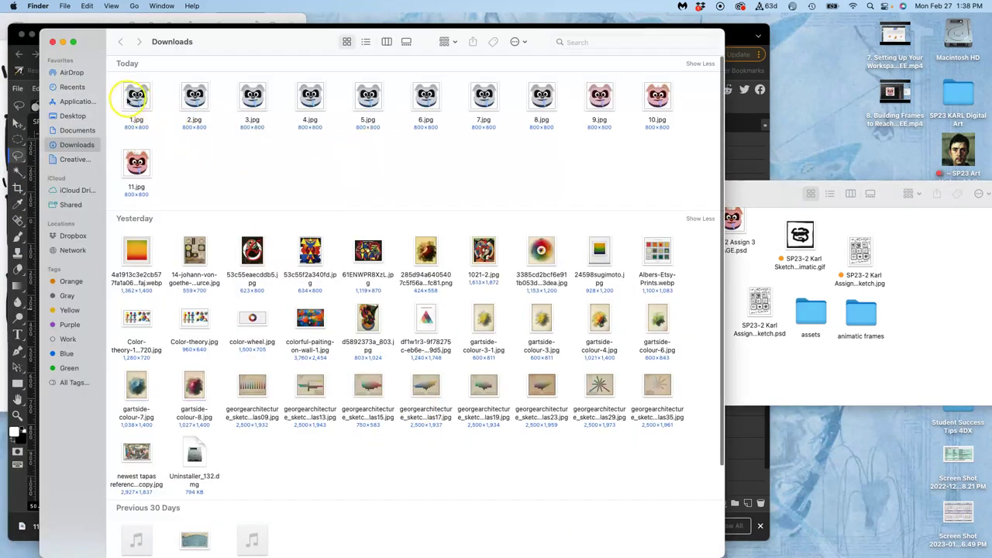
left_click_drag(115, 95, 676, 171)
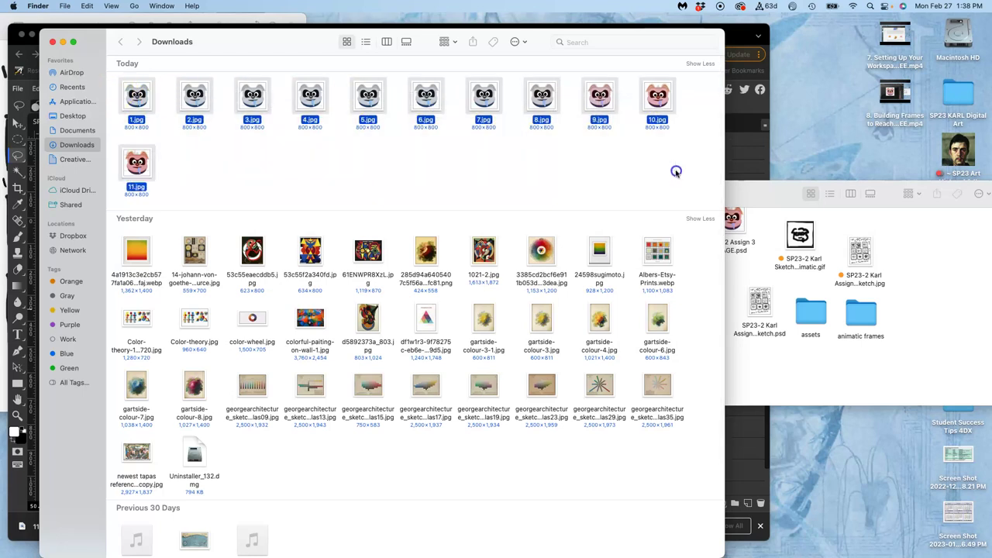
left_click(766, 194)
left_click(760, 280)
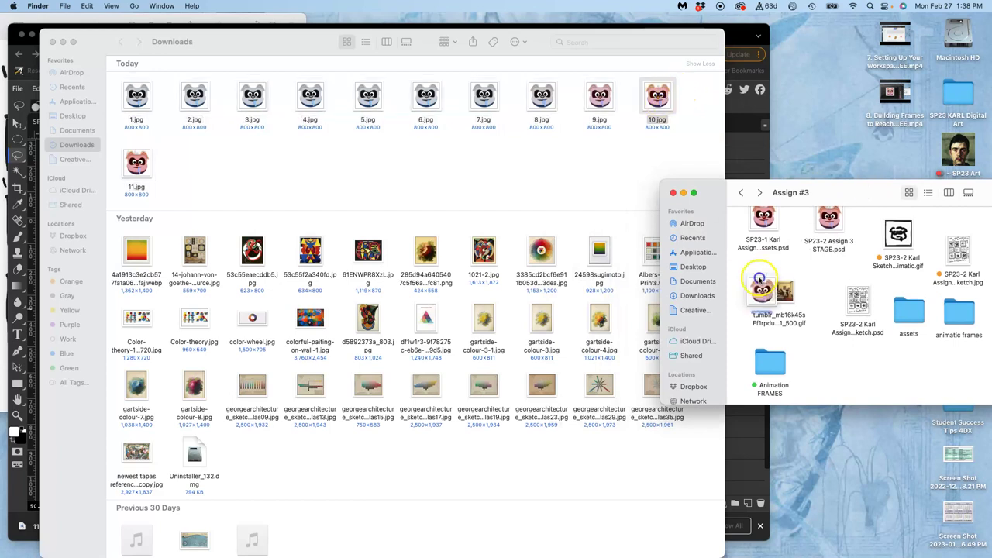
left_click_drag(759, 281, 118, 178)
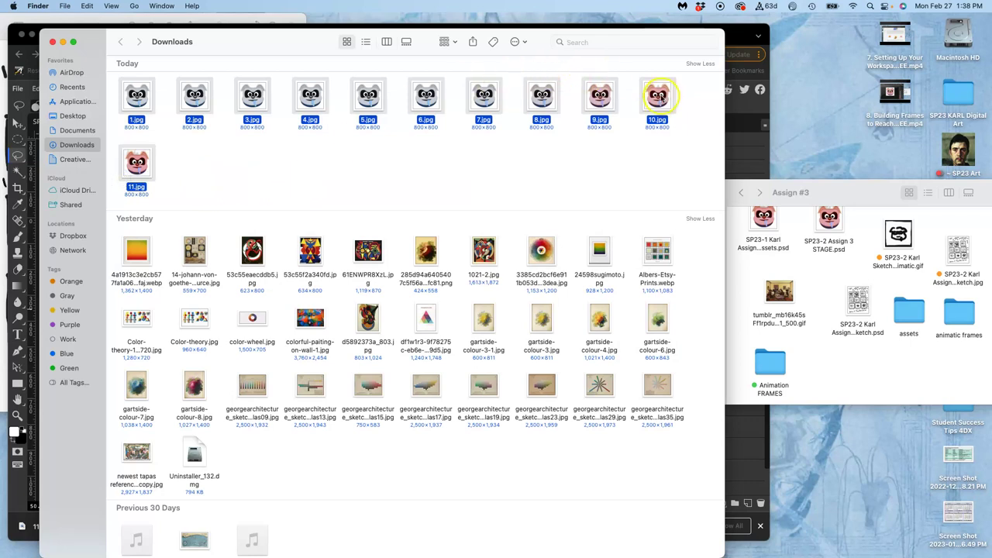
left_click_drag(658, 96, 774, 363)
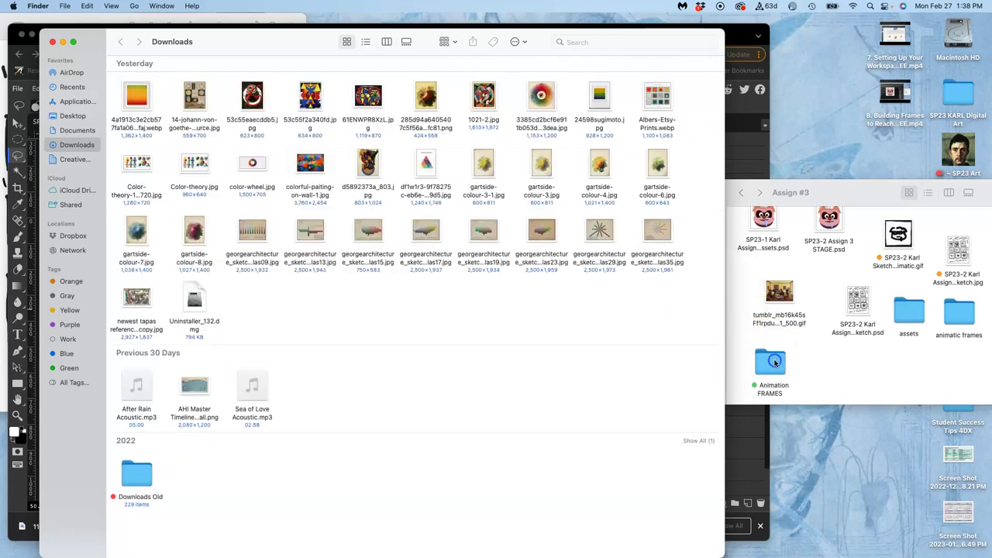
Open Animation FRAMES to check the moved frames, then return to Photopea
double_click(775, 362)
left_click(850, 195)
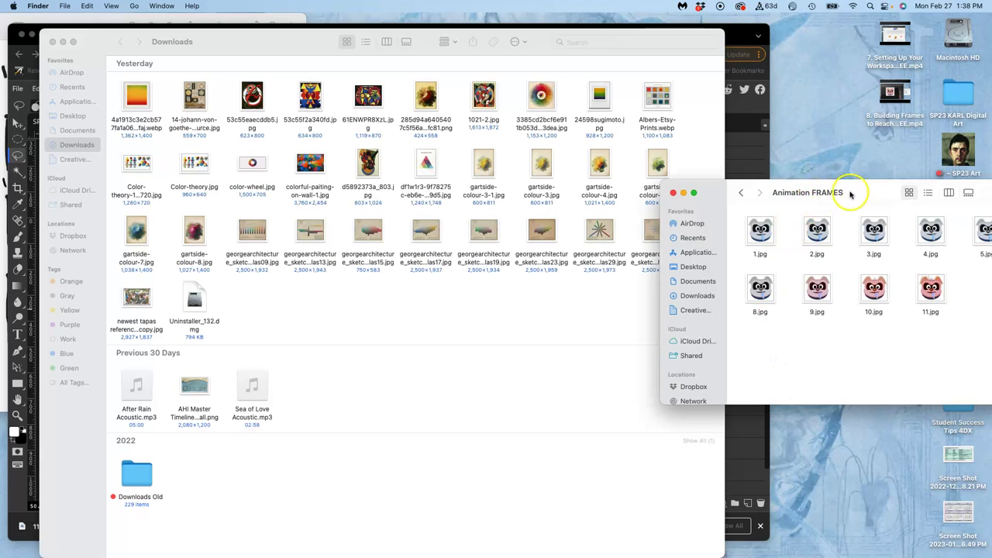
left_click(740, 156)
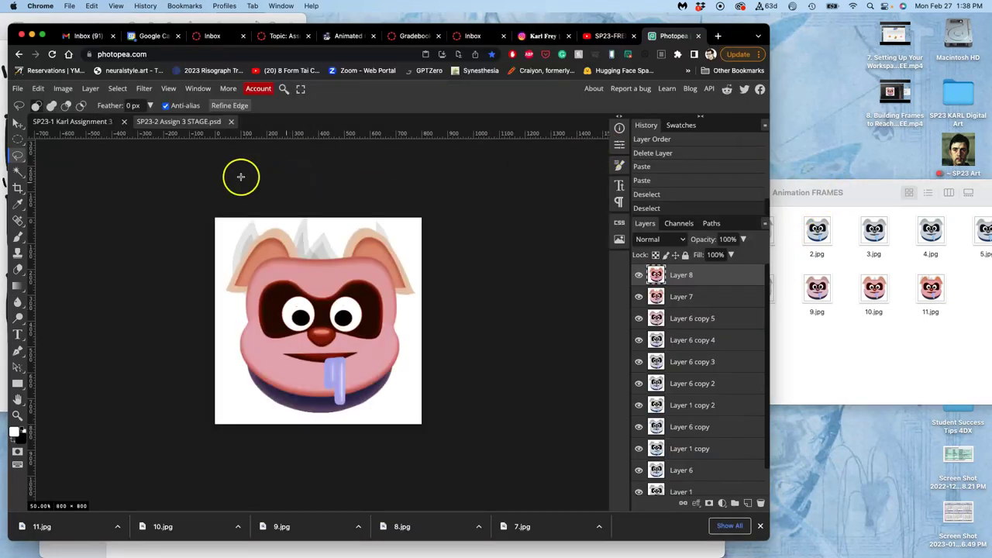
Save the other Assignment 3 document with Cmd+S and go back to SP23-2 Assign 3 STAGE.psd
left_click(87, 124)
key("super+s")
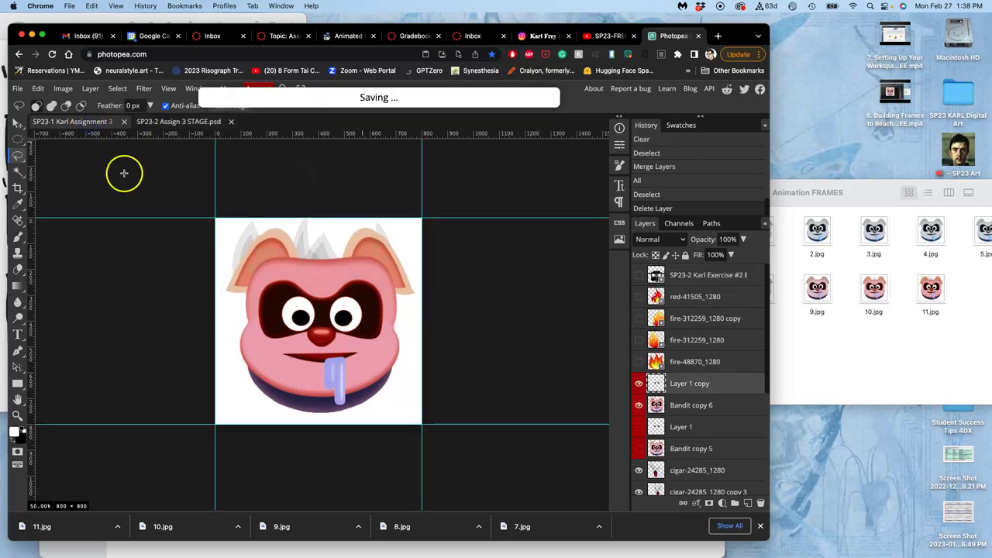
left_click(194, 122)
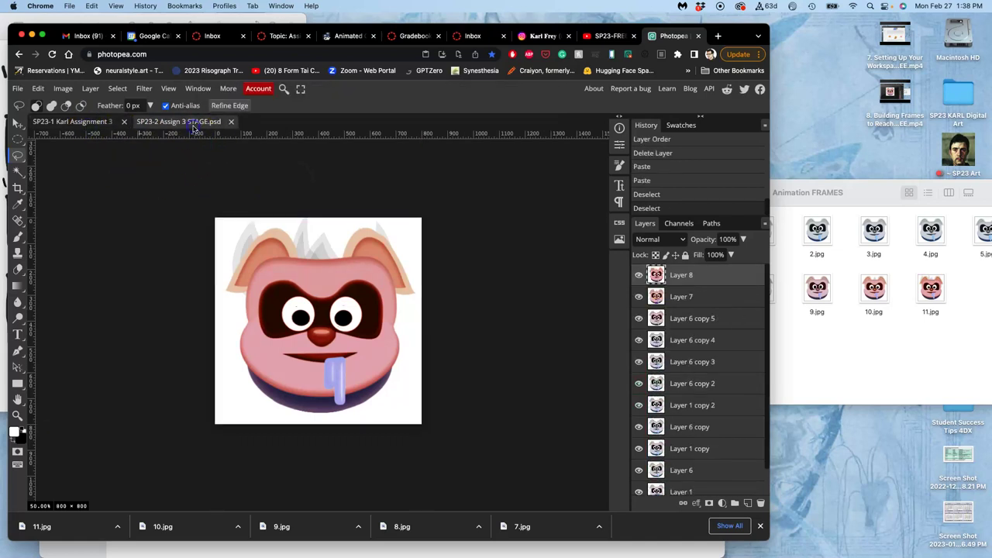
left_click(280, 39)
scroll(335, 189, "up", 10)
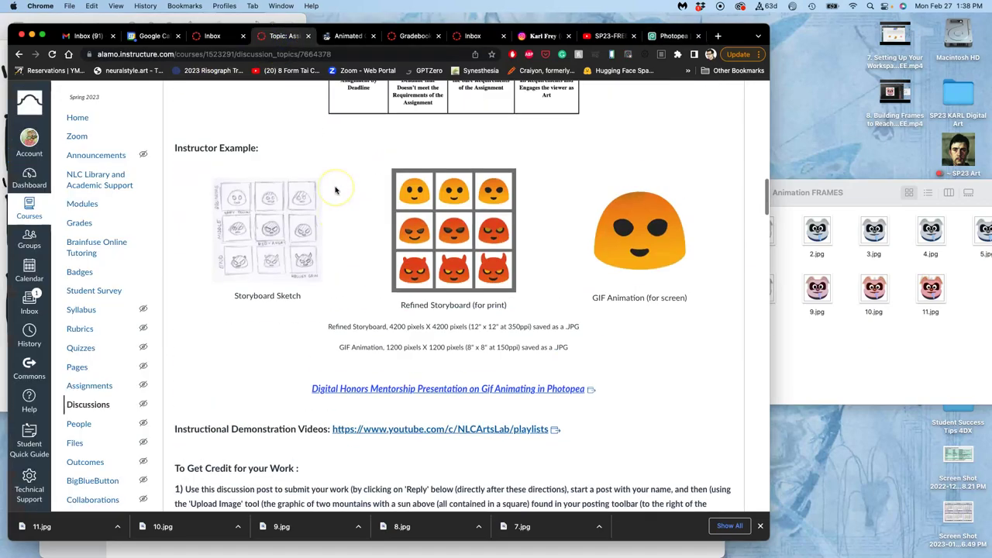
scroll(335, 190, "up", 10)
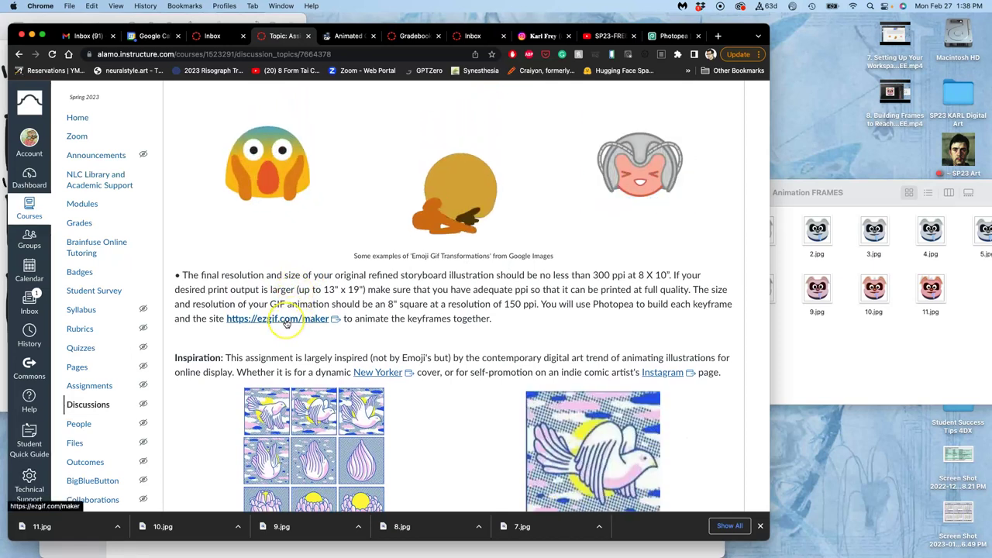
left_click(286, 323)
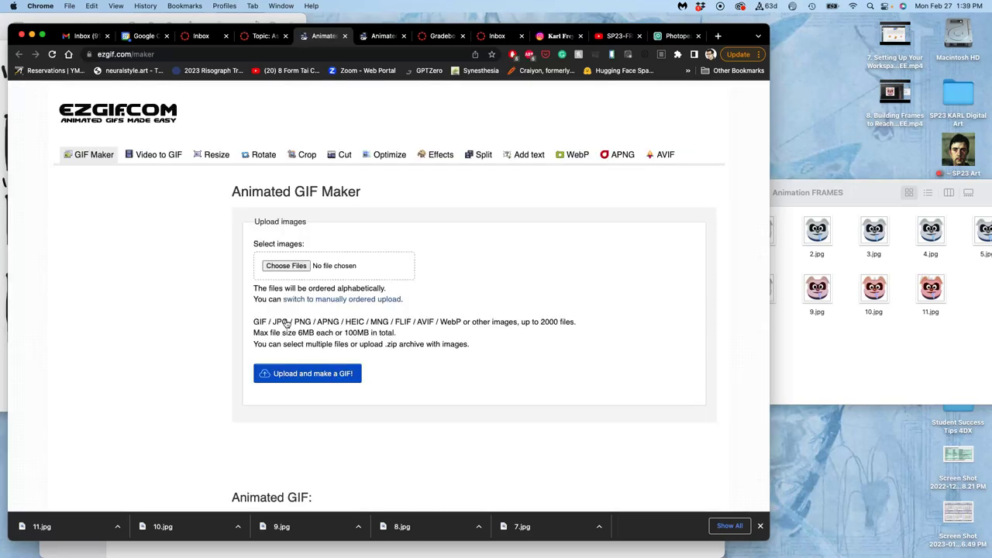
Choose all eleven JPGs from Assign #3 > Animation FRAMES and start the upload
left_click(286, 265)
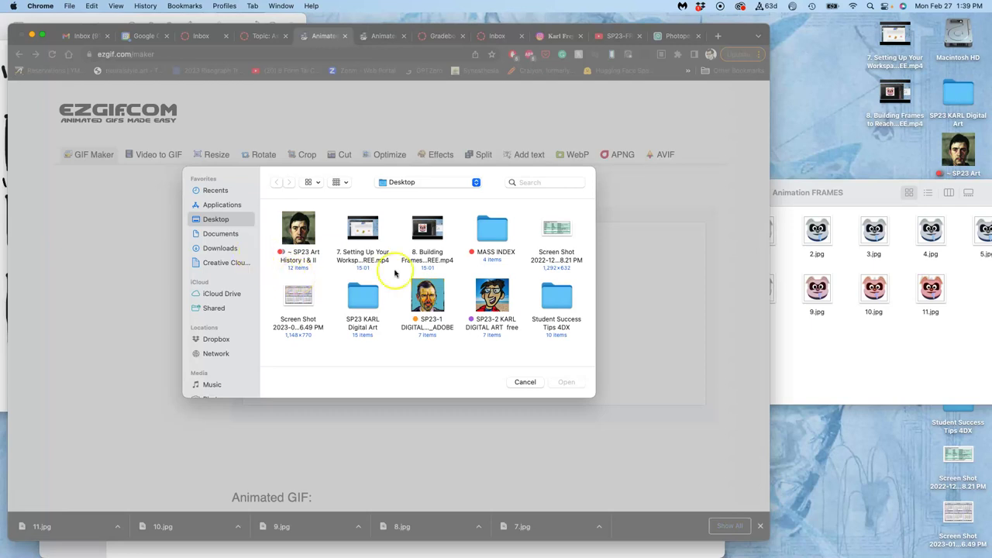
double_click(491, 296)
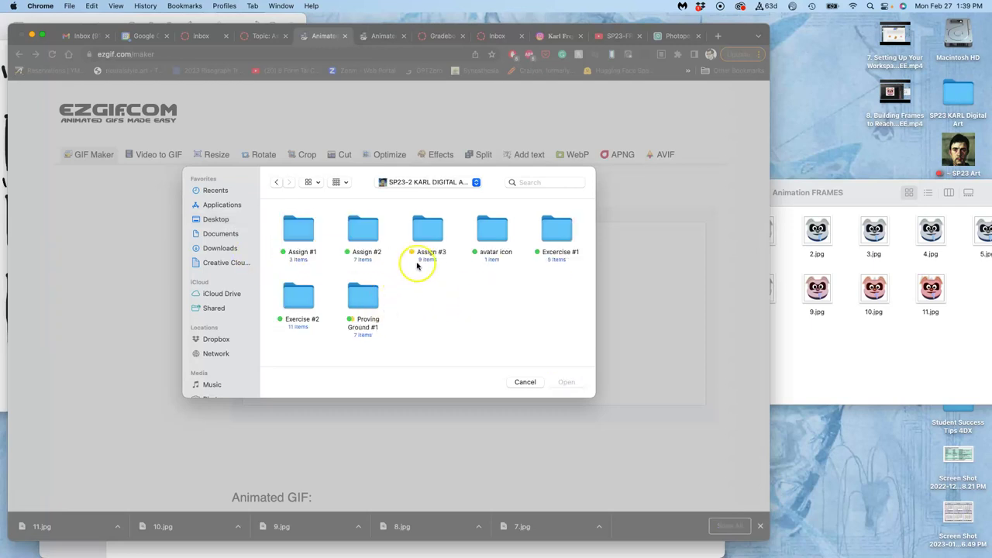
double_click(432, 229)
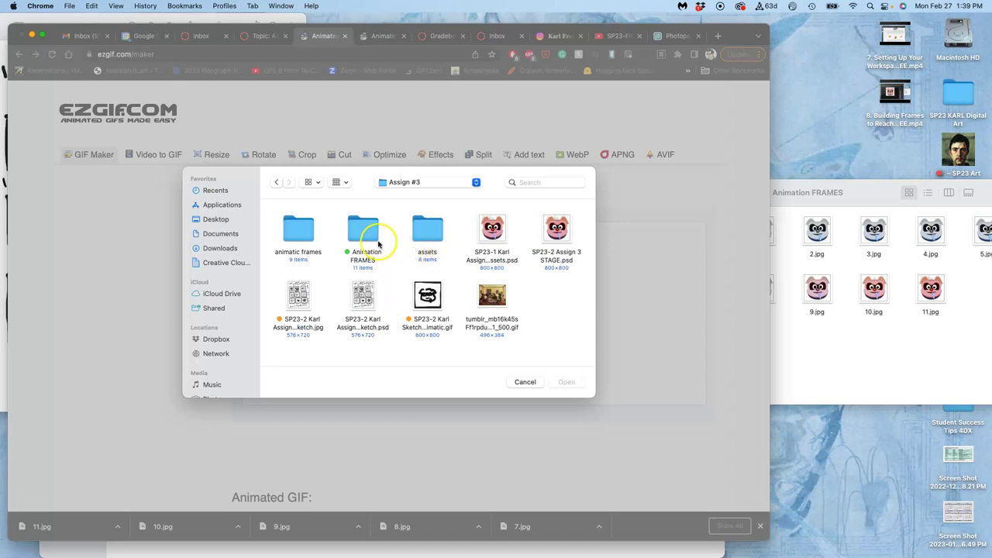
double_click(364, 226)
left_click_drag(277, 227, 566, 363)
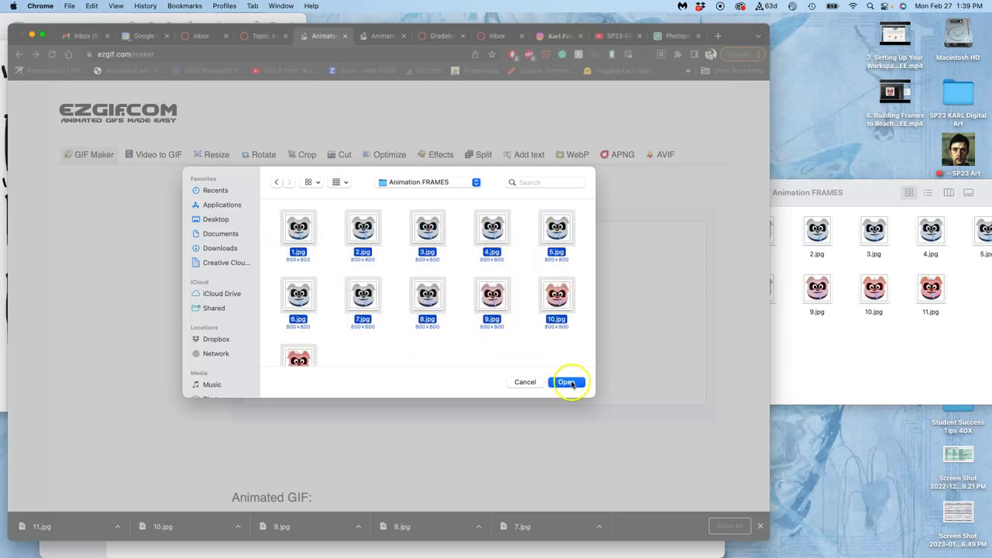
left_click(568, 382)
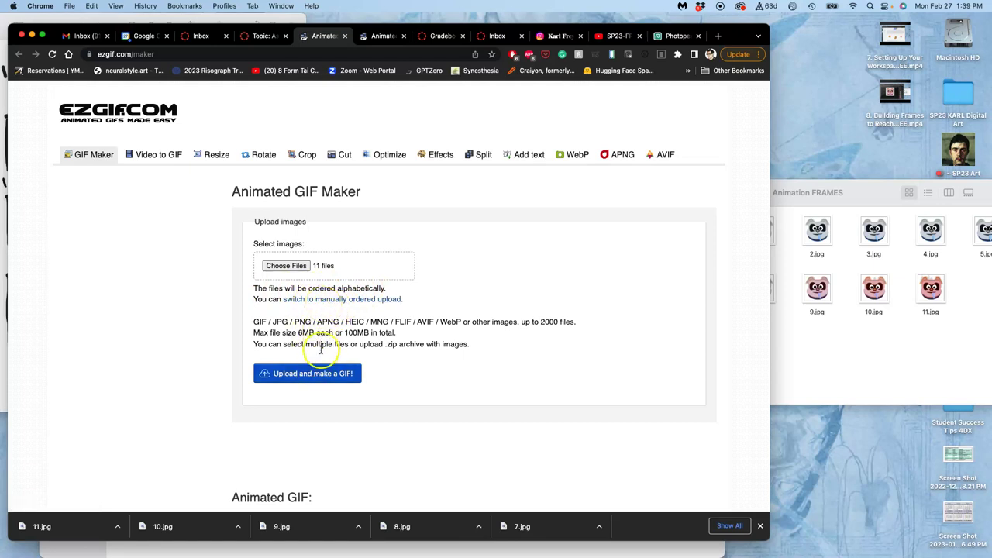
left_click(316, 375)
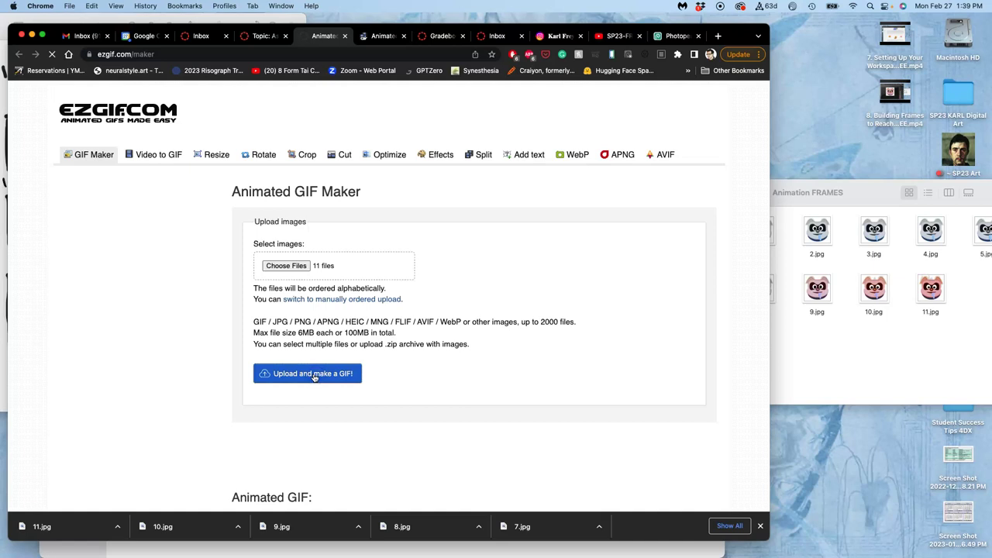
scroll(313, 378, "down", 1)
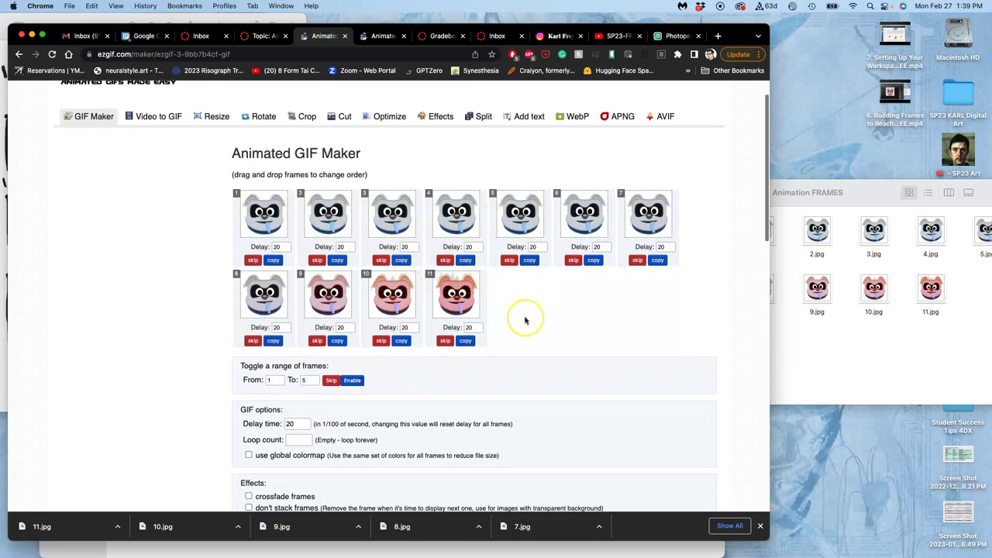
scroll(525, 320, "down", 1)
scroll(525, 320, "down", 1)
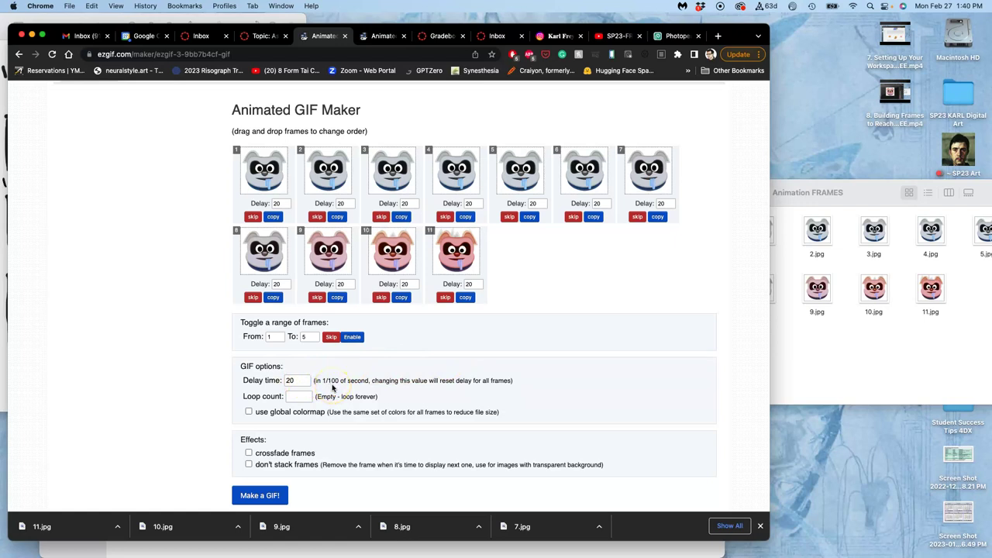
scroll(332, 388, "down", 1)
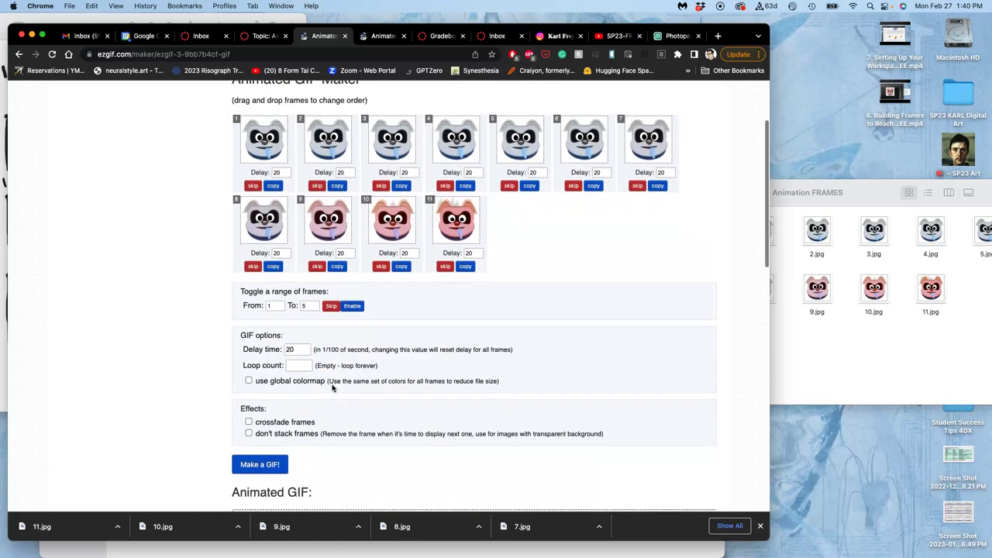
scroll(333, 388, "down", 1)
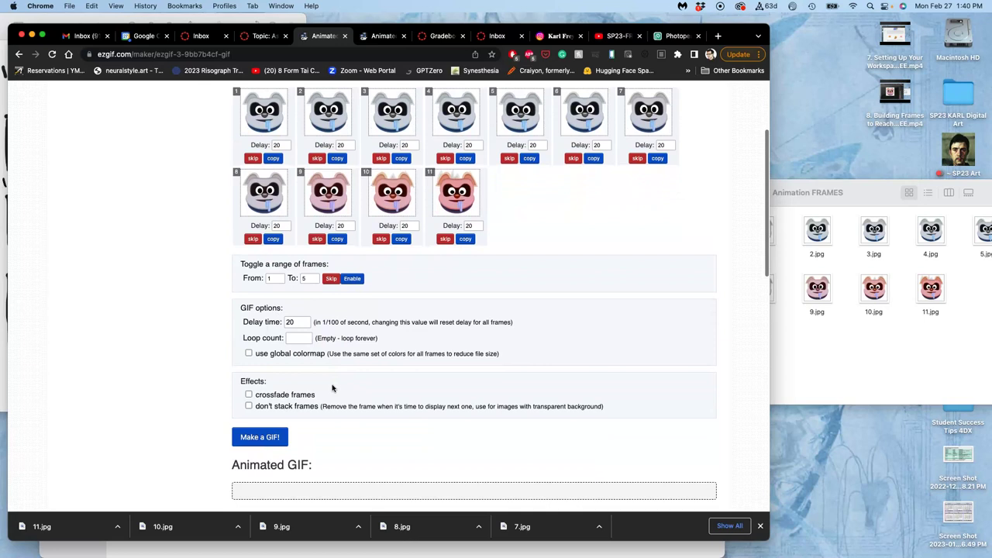
Make a first GIF from the eleven frames, preview the 885.99KiB result, and return to Delay time for 33
left_click(266, 437)
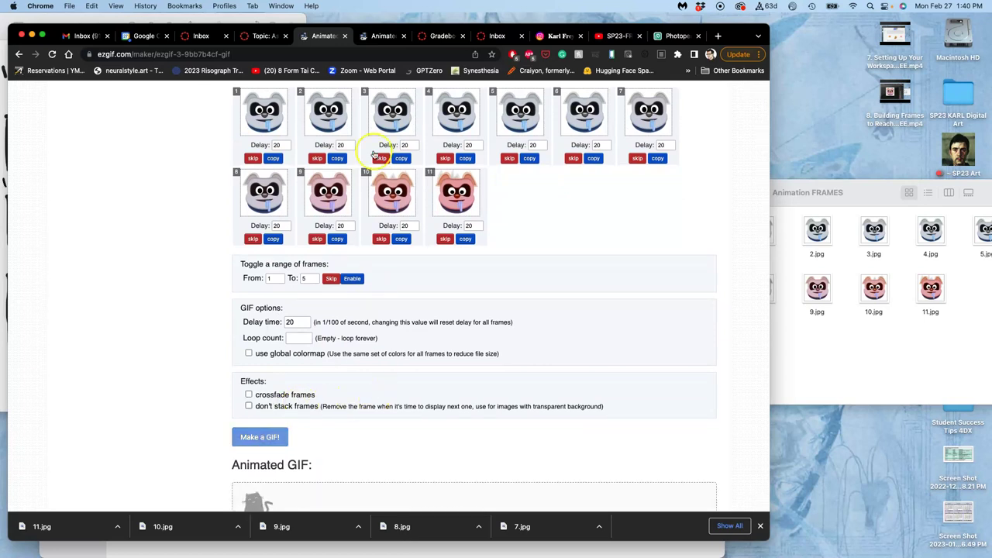
scroll(413, 215, "down", 10)
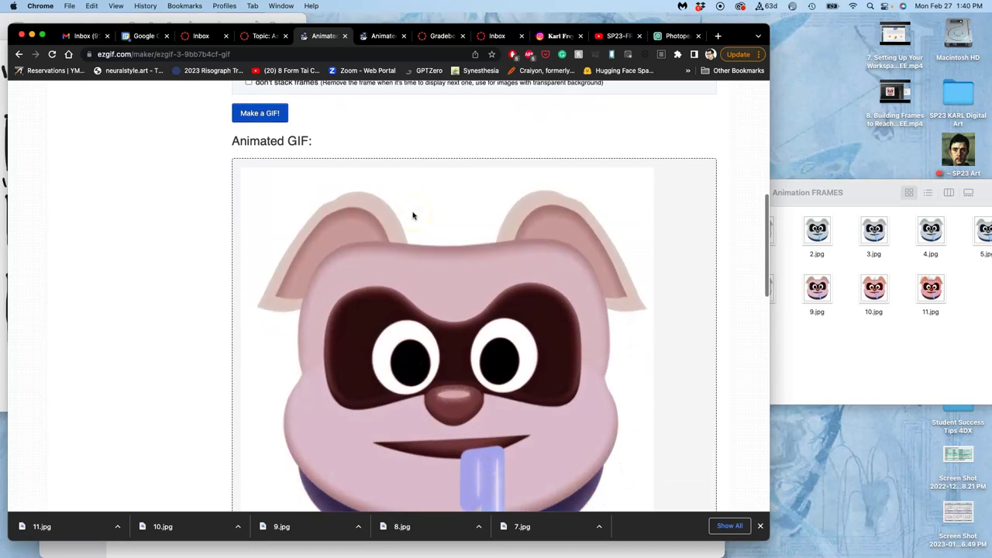
scroll(413, 215, "down", 3)
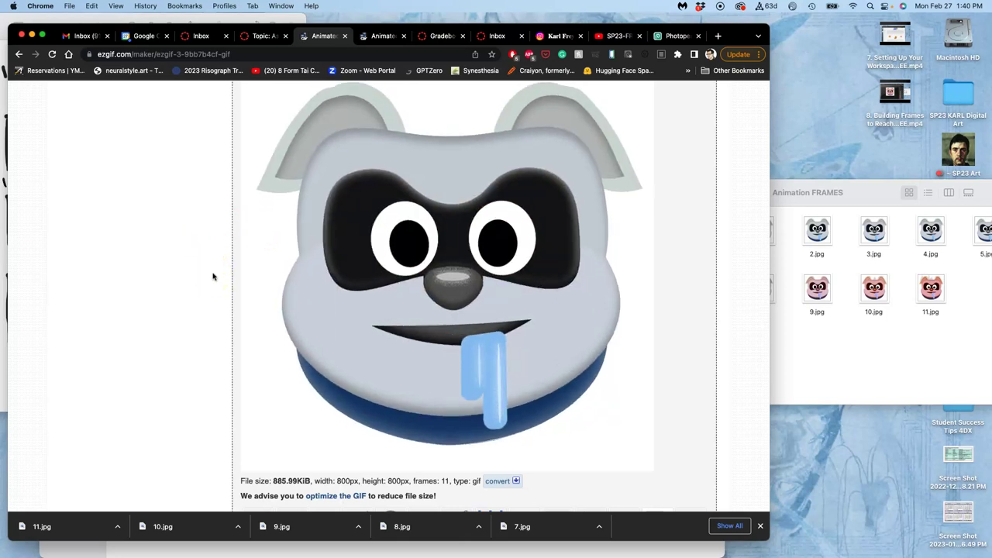
scroll(213, 277, "up", 1)
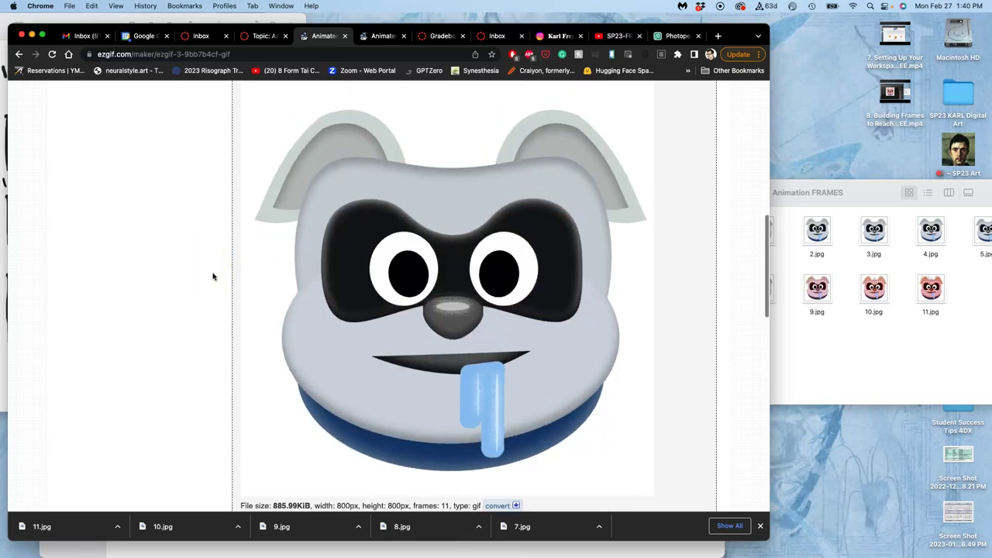
scroll(213, 276, "up", 10)
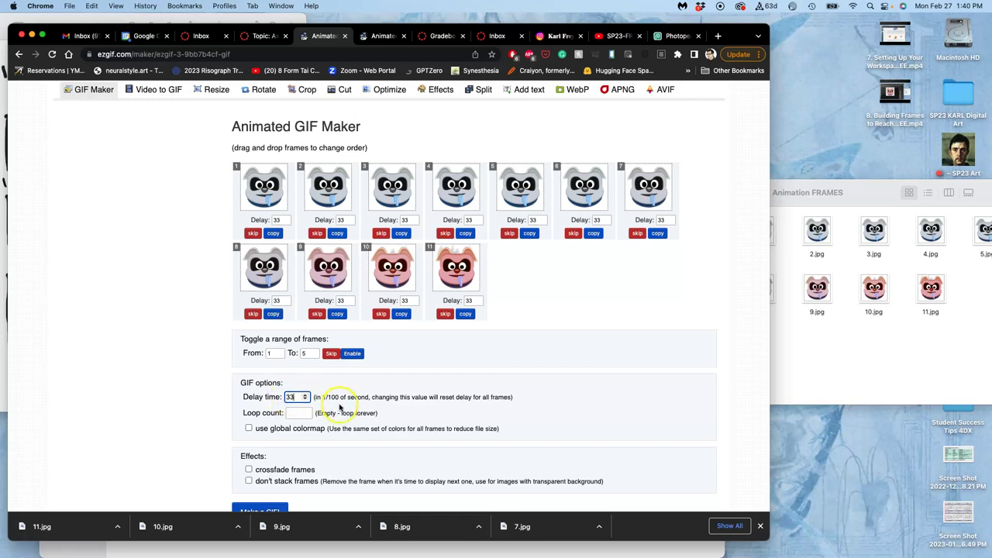
Rebuild the GIF with the 33 delay, preview it, and return to Delay time to set 45
scroll(339, 406, "down", 3)
left_click(271, 416)
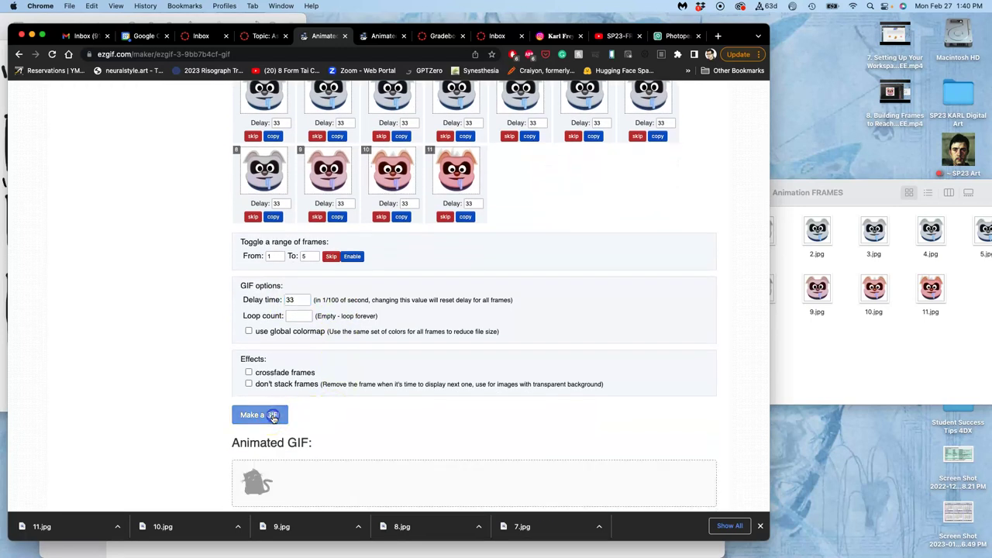
scroll(387, 390, "down", 5)
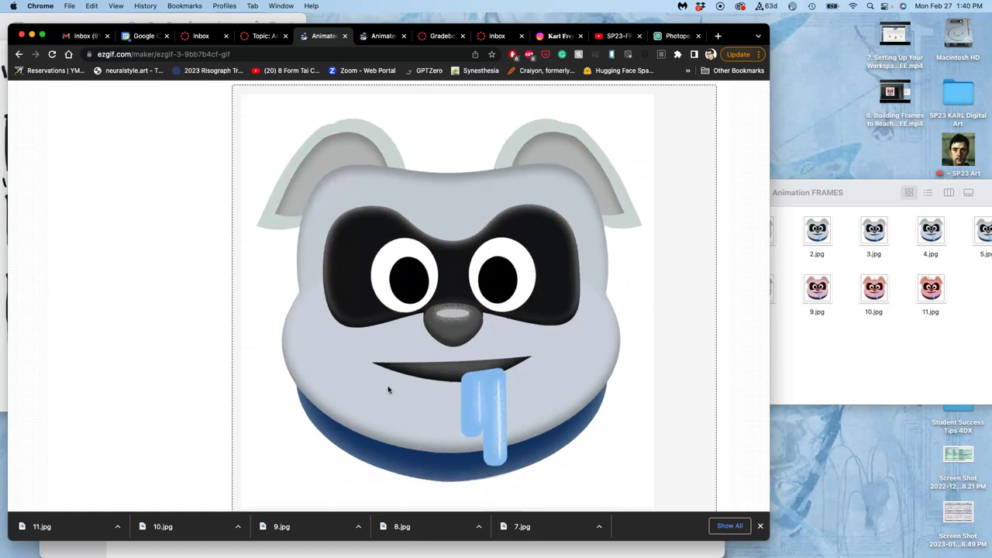
scroll(388, 390, "up", 5)
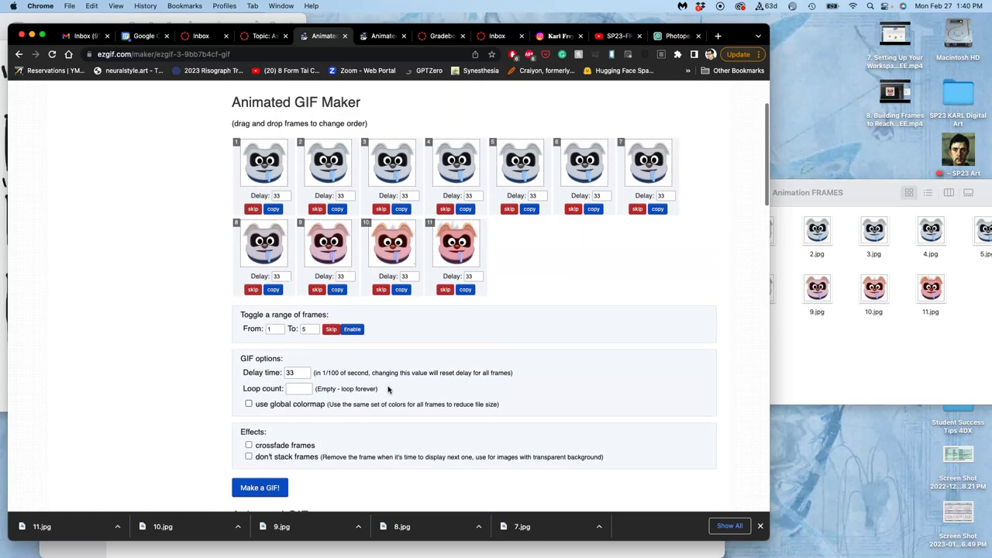
scroll(388, 389, "up", 1)
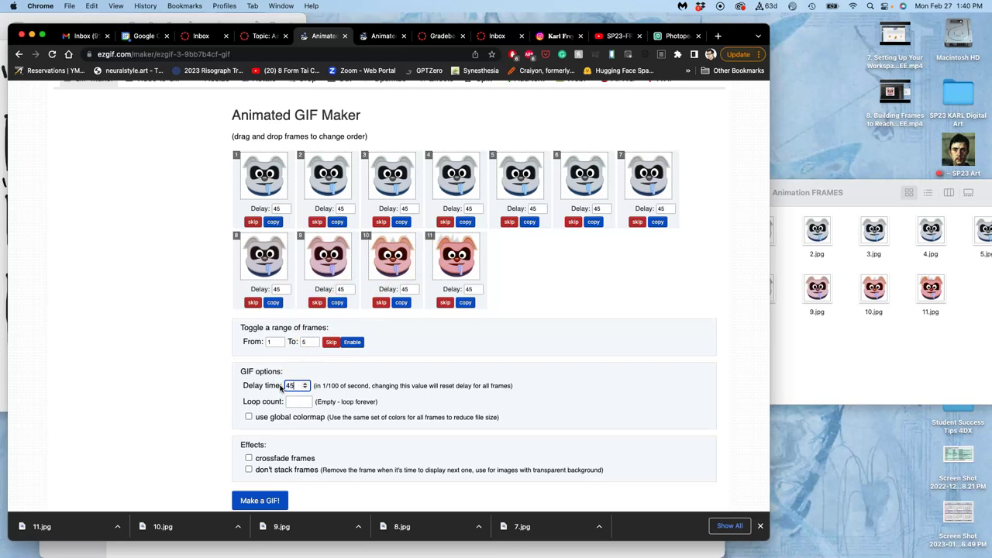
Regenerate the GIF with delay 45 and scroll to the 800×800px, 11-frame result and its tools
scroll(321, 421, "down", 2)
left_click(261, 463)
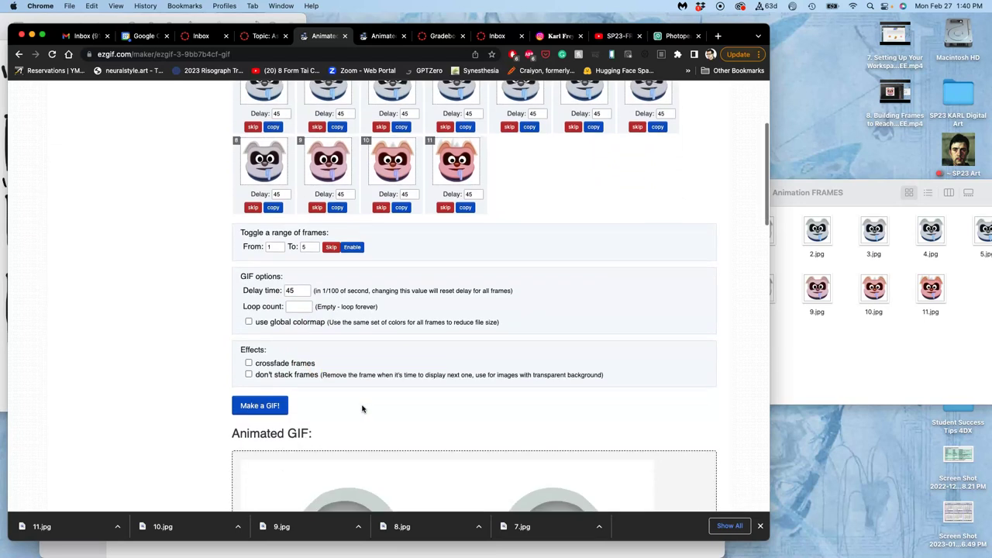
scroll(361, 408, "down", 10)
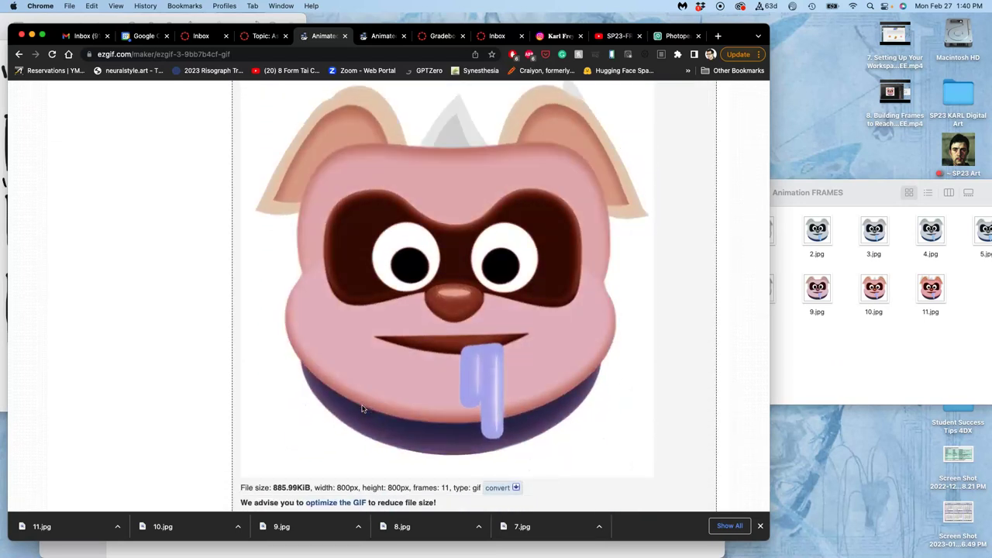
scroll(362, 408, "down", 1)
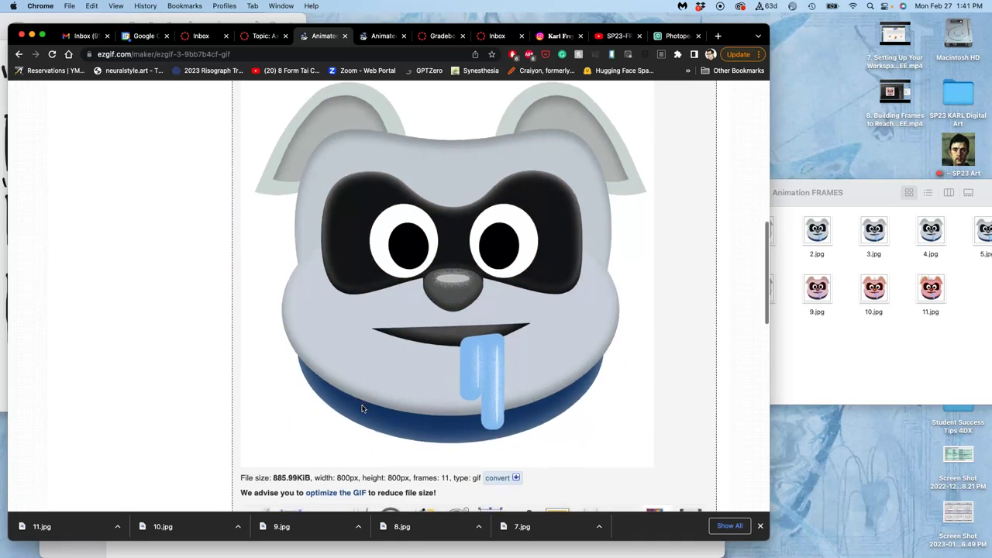
scroll(361, 409, "down", 3)
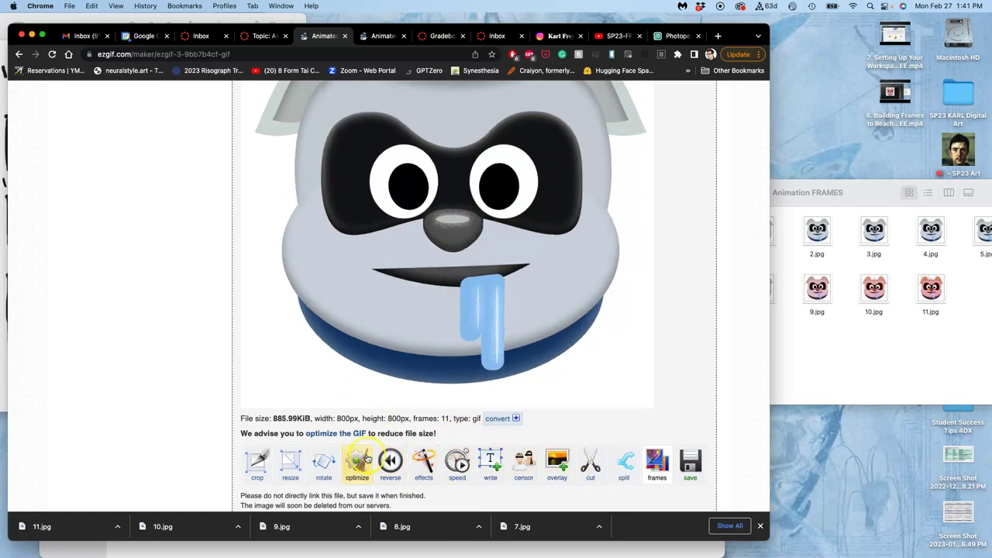
Load the GIF into the speed tool, step % of current speed down to 80, and apply Change speed!
left_click(457, 462)
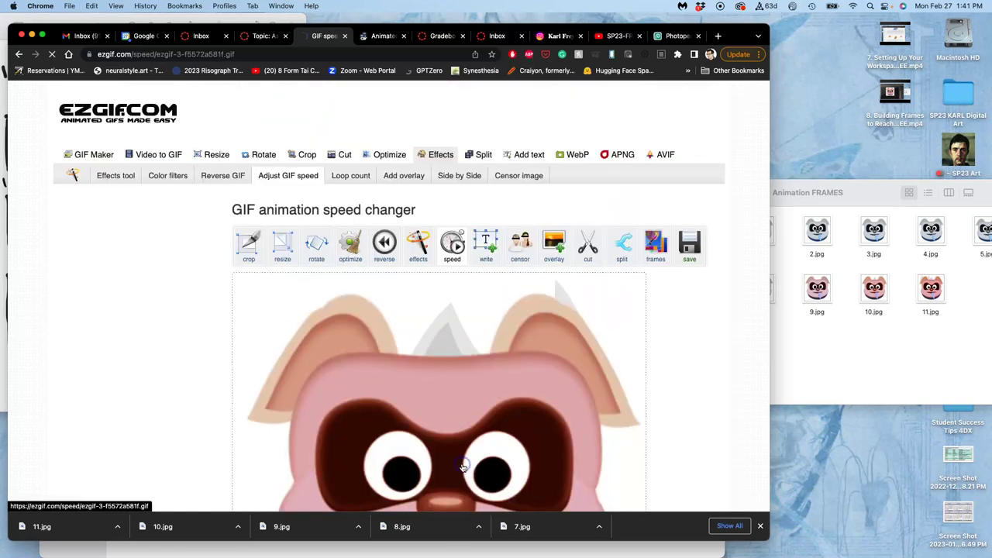
scroll(463, 468, "down", 2)
scroll(462, 468, "down", 5)
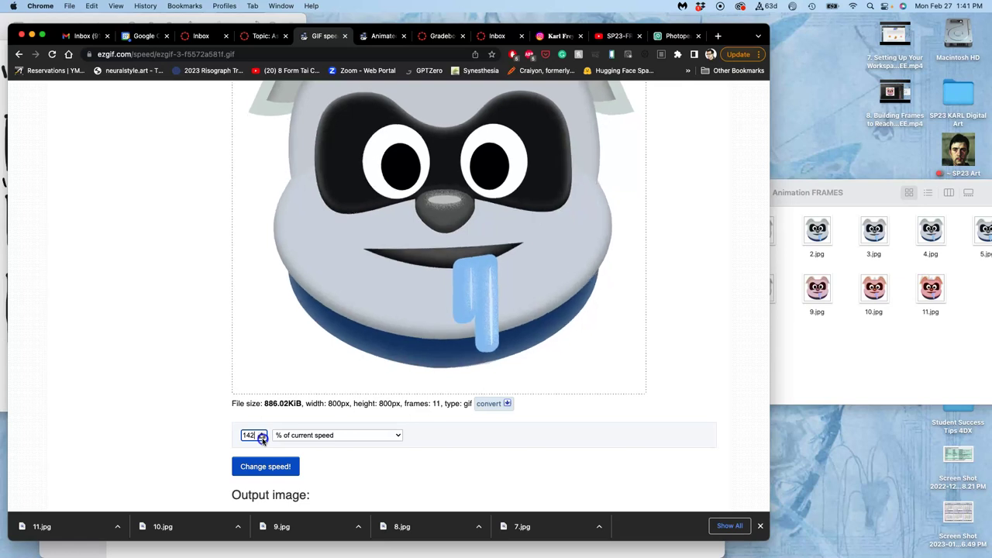
left_click(262, 439)
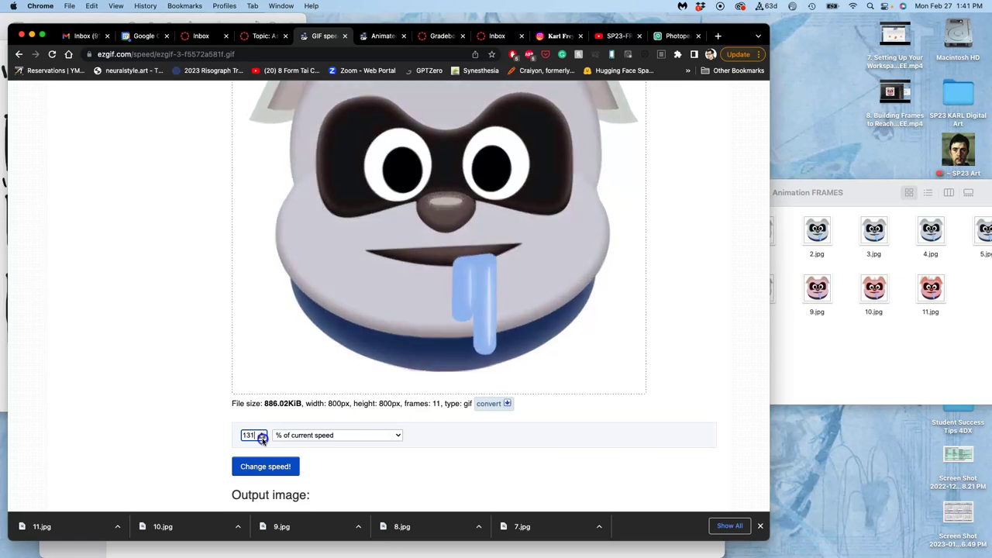
left_click(262, 439)
left_click(262, 439)
left_click(262, 439)
left_click(261, 438)
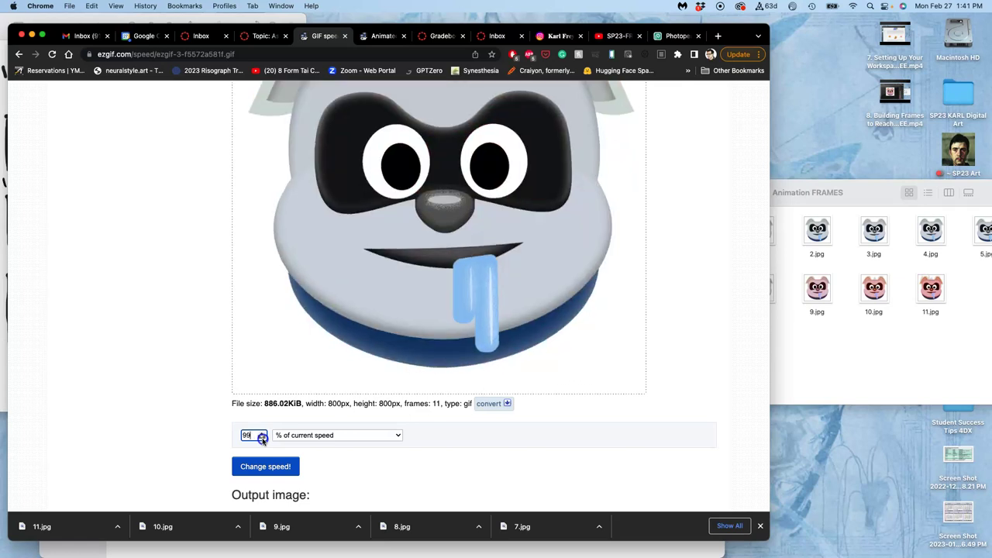
left_click(262, 439)
left_click(262, 438)
left_click(262, 439)
left_click(262, 439)
left_click(262, 439)
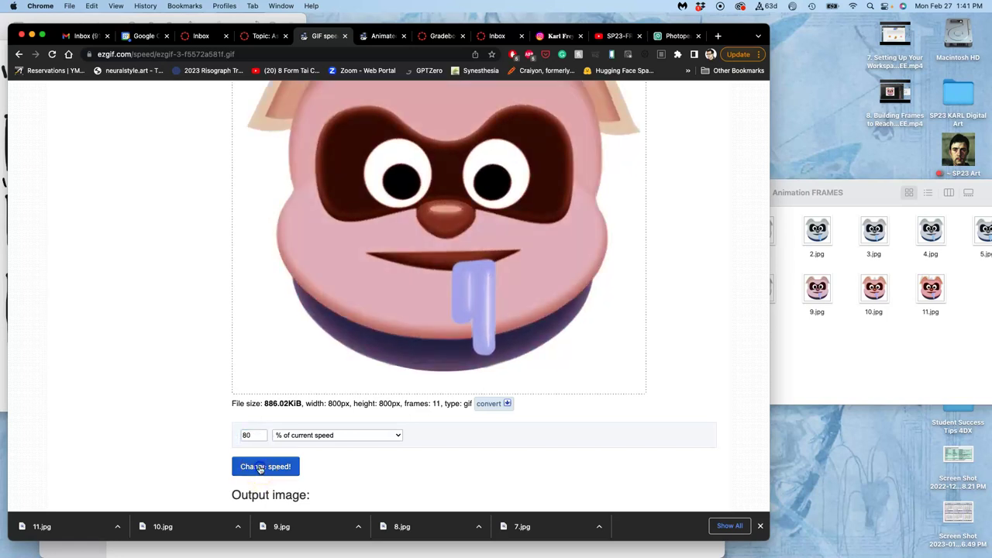
left_click(260, 468)
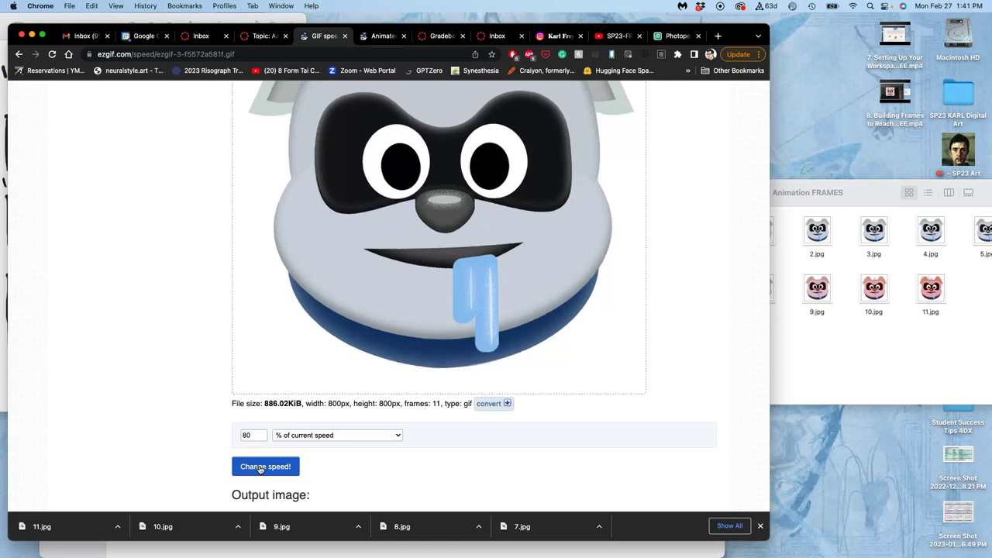
left_click(266, 469)
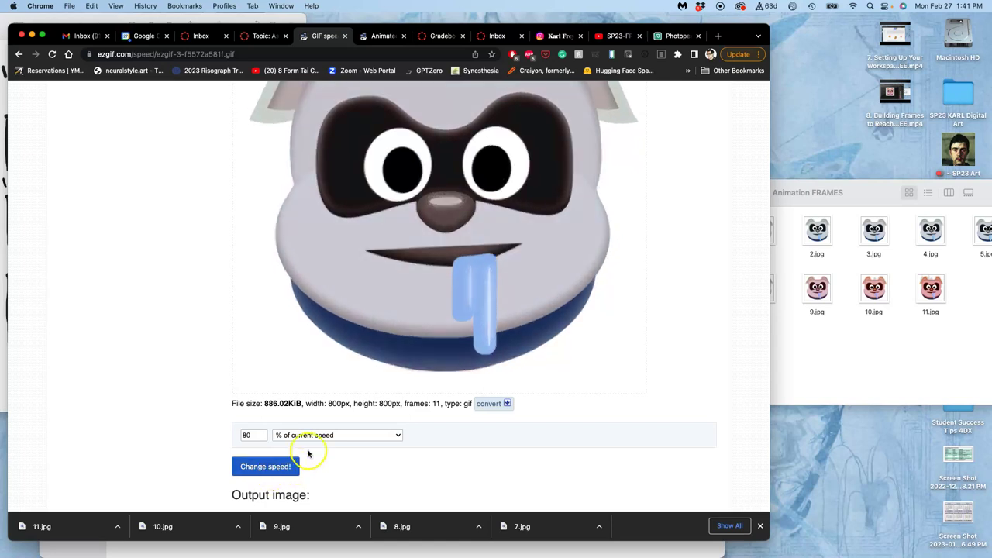
Review the 80%-speed output GIF preview on ezgif (800×800px, 11 frames, 886.02KiB)
scroll(440, 233, "down", 10)
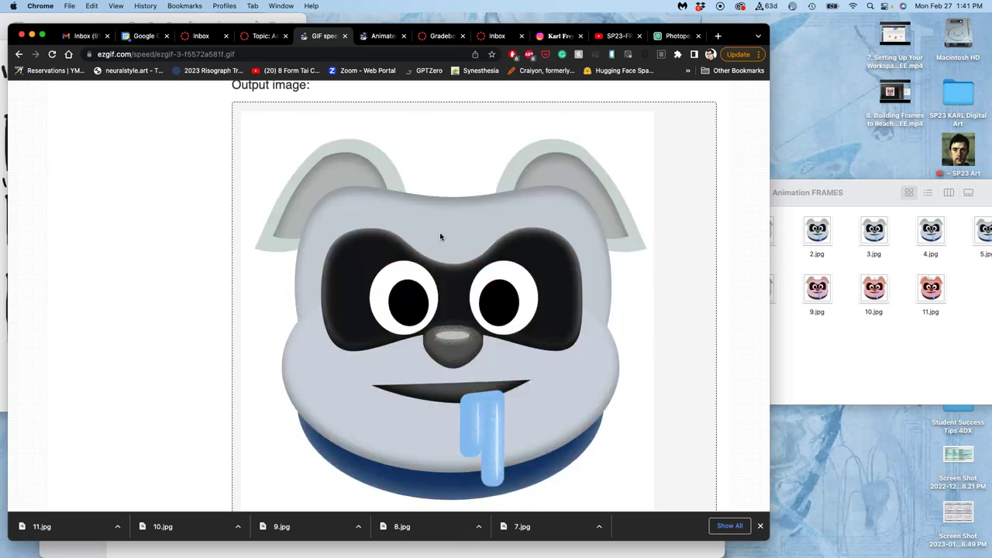
mouse_move(434, 240)
left_mouse_down()
mouse_move(403, 283)
mouse_move(419, 279)
left_mouse_up()
scroll(419, 279, "down", 1)
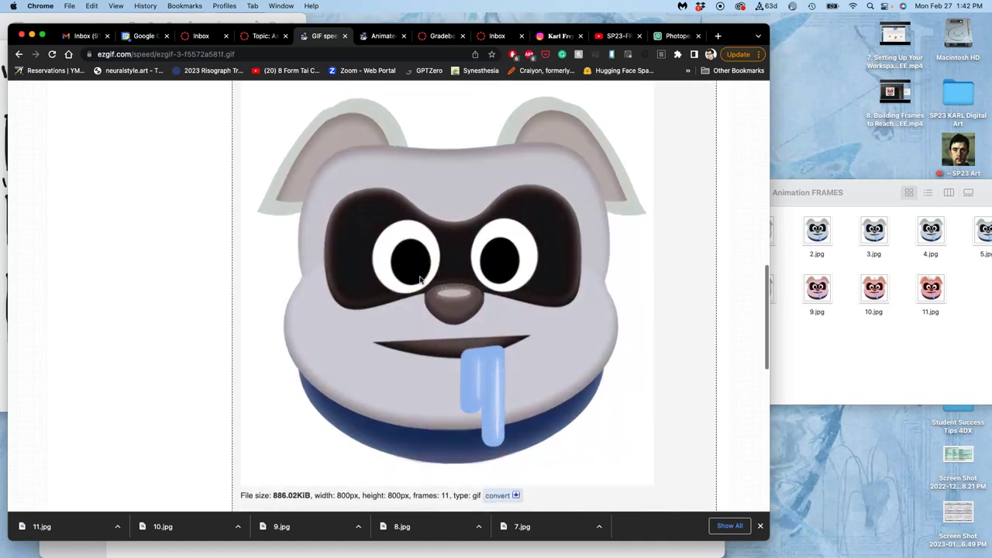
mouse_move(411, 264)
left_mouse_down()
mouse_move(405, 255)
mouse_move(422, 249)
mouse_move(465, 284)
mouse_move(510, 142)
mouse_move(549, 83)
mouse_move(556, 116)
mouse_move(498, 100)
left_mouse_up()
scroll(499, 100, "down", 5)
scroll(499, 101, "down", 3)
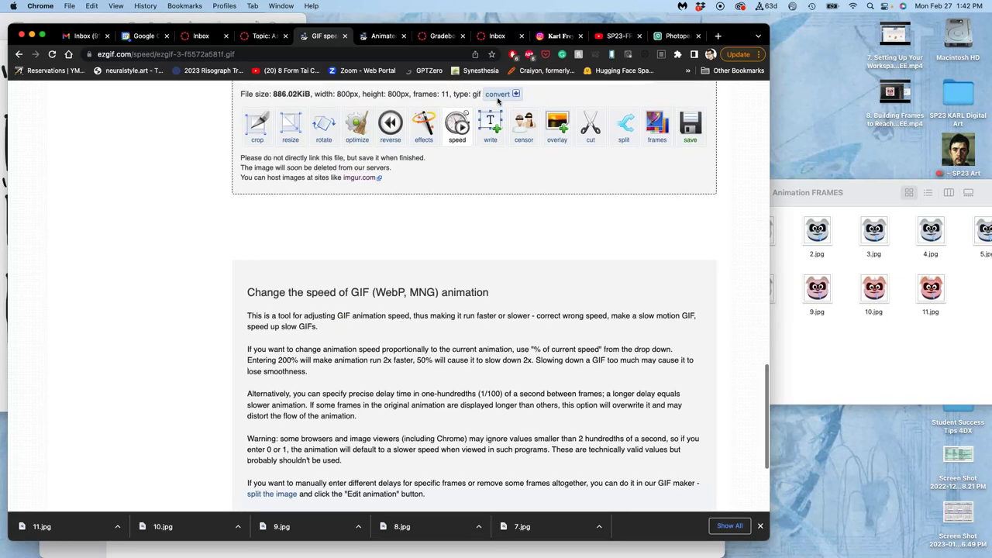
Download the slowed output GIF and drag it from recent downloads onto the desktop
left_click(686, 124)
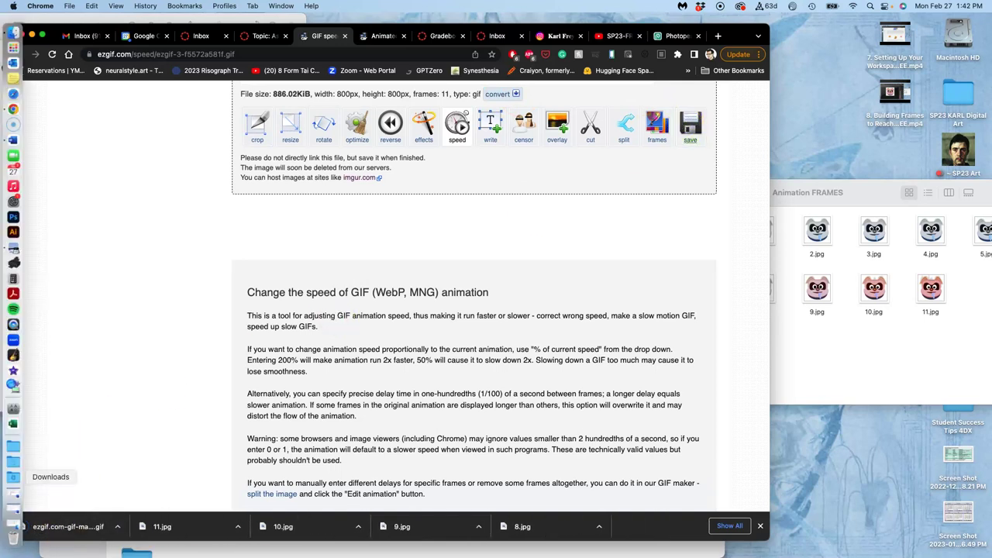
left_click(6, 475)
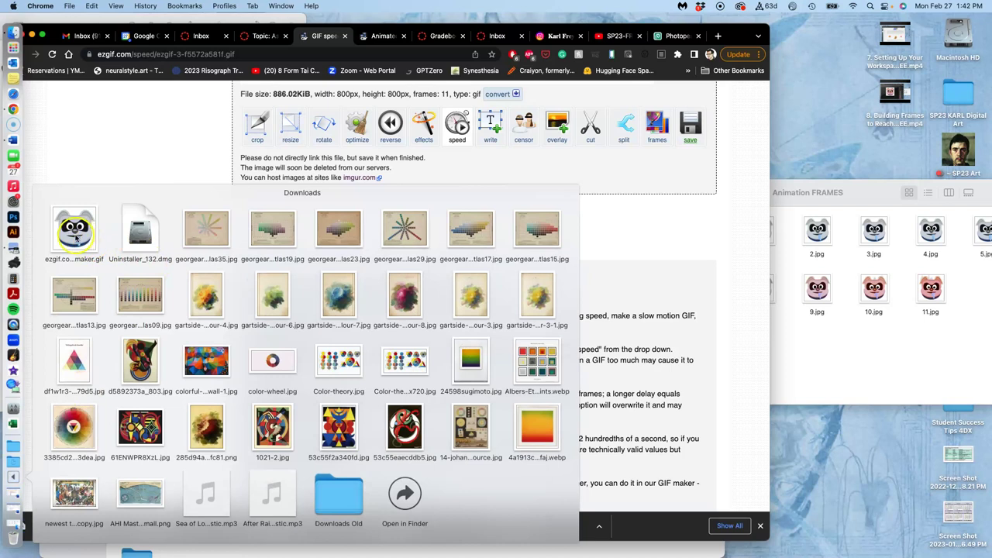
left_click_drag(78, 240, 823, 147)
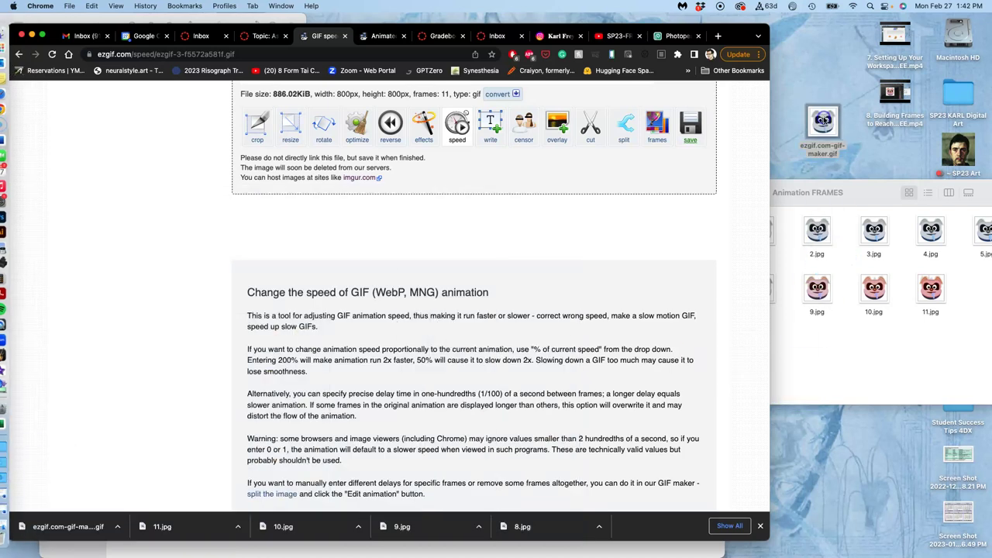
Rename the desktop GIF to 'Test 1 .gif'
left_click(819, 153)
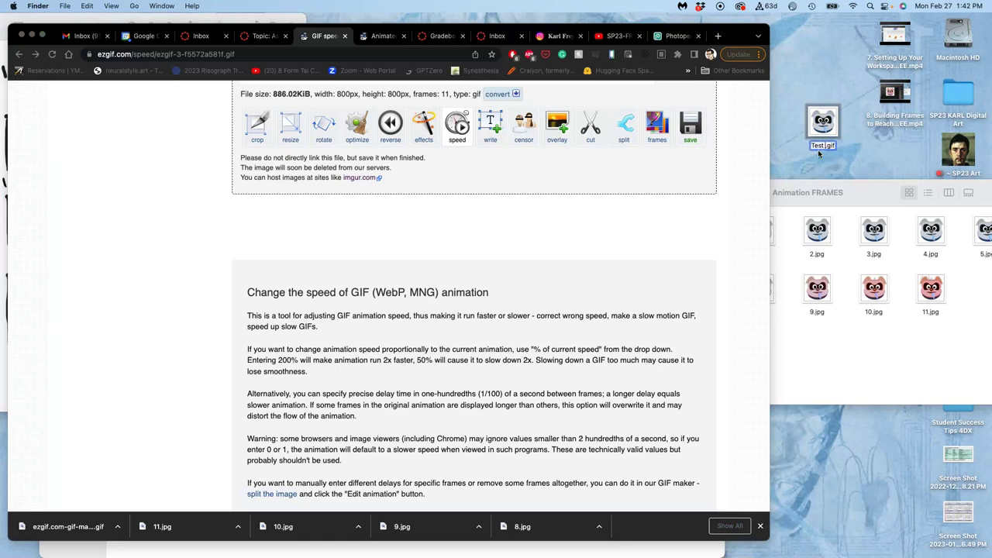
type("1")
left_click(897, 161)
Open Test 1 .gif in Safari via Open With
right_click(823, 124)
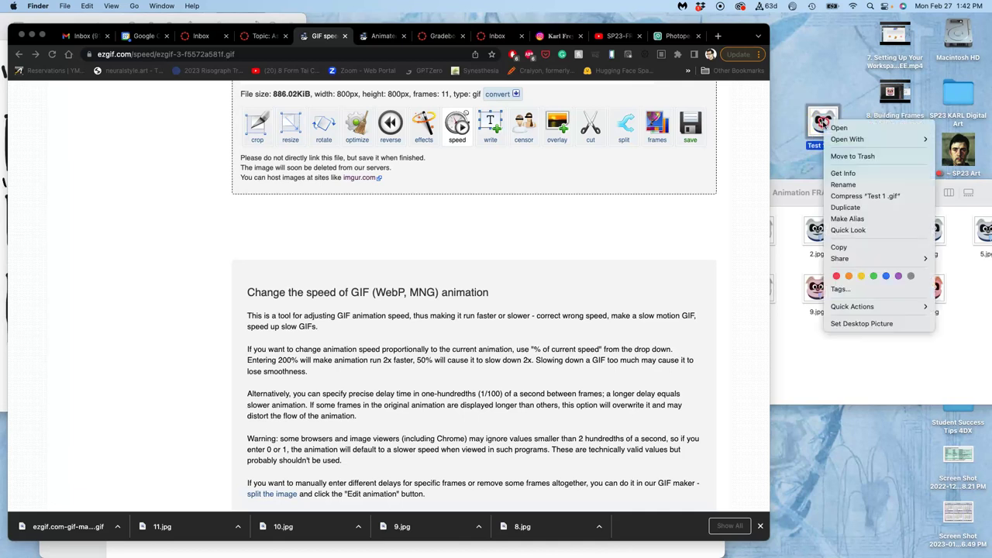
mouse_move(833, 139)
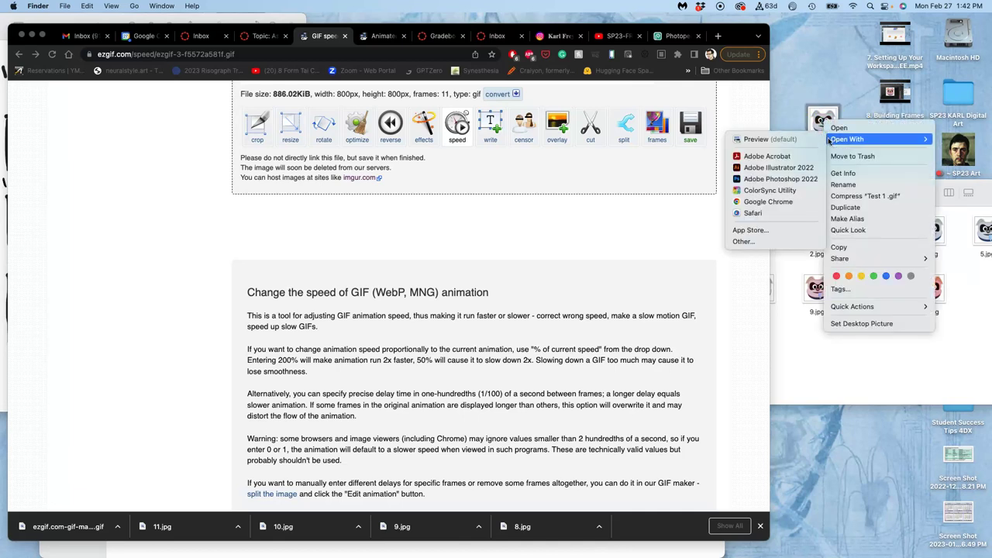
left_click(753, 213)
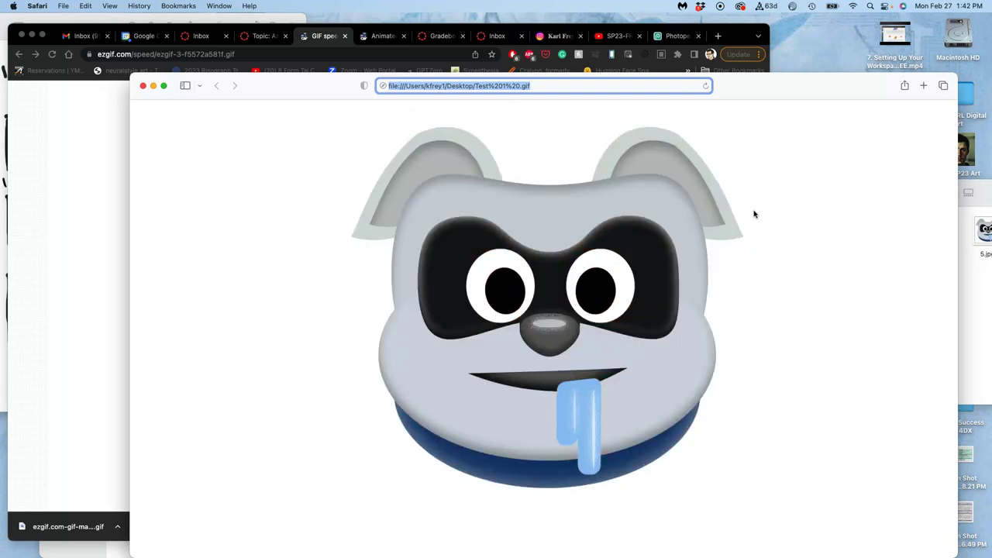
Watch Test 1 .gif play in Safari, then bring the Chrome ezgif speed page forward
left_click(741, 215)
left_click(99, 209)
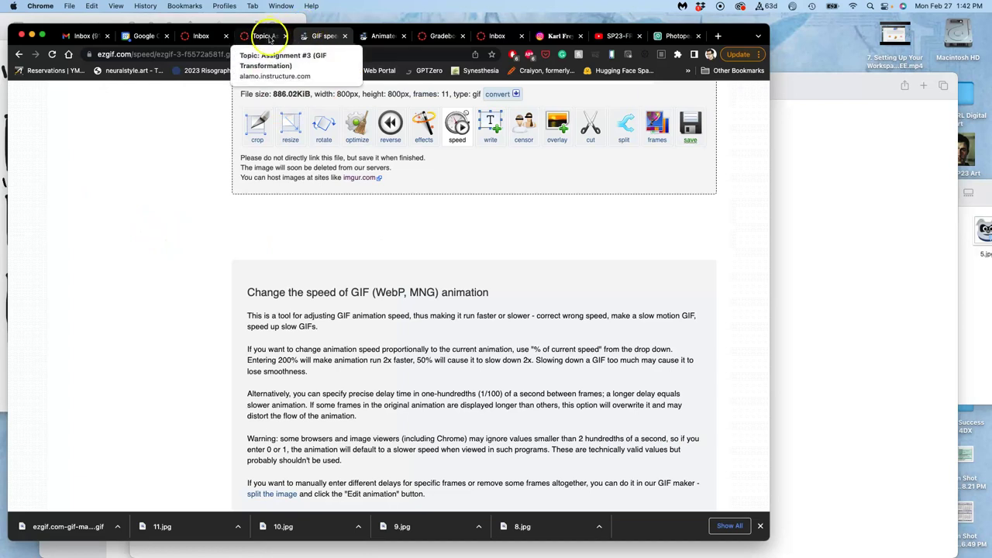
Back in Photopea, brush out the small marks in the left and right eyes
left_click(677, 36)
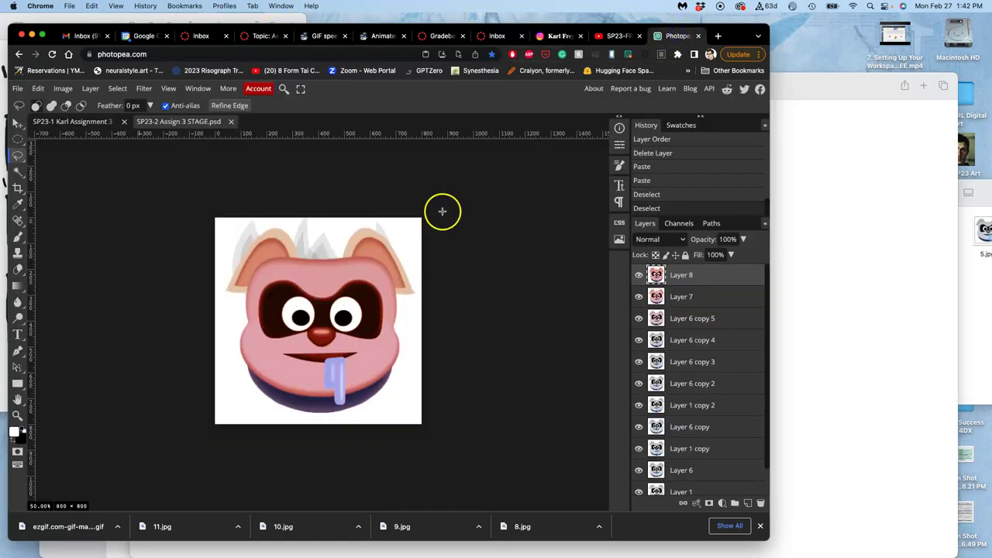
scroll(362, 281, "up", 5)
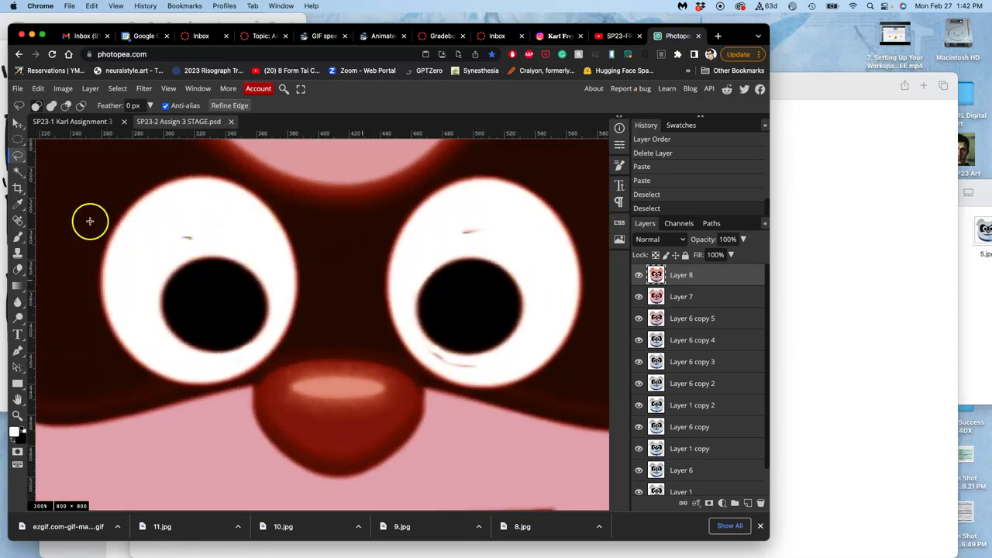
left_click(19, 236)
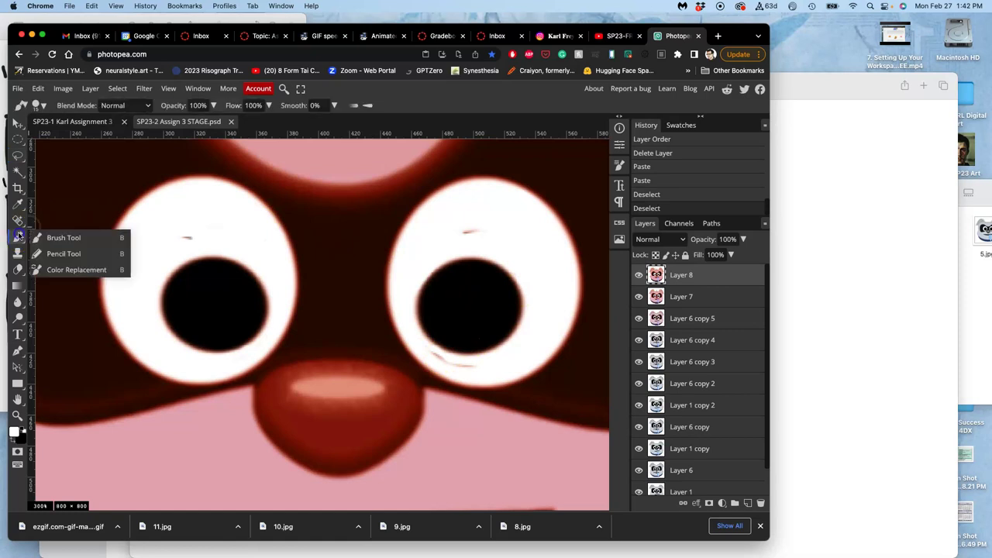
left_click(183, 236)
left_click(472, 232)
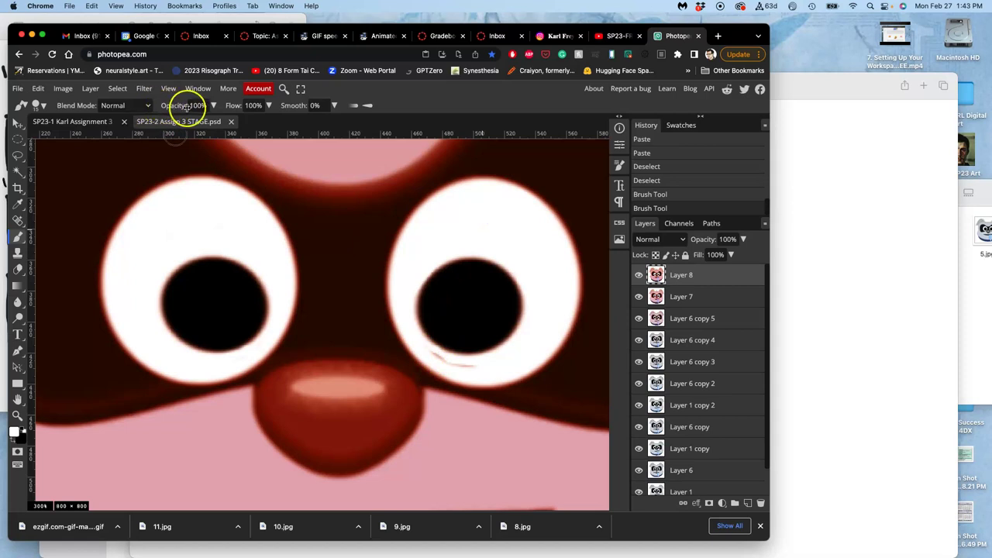
Shrink the brush to about 2 px, then paint out the streak below the right pupil
left_click(44, 105)
left_click_drag(82, 132, 92, 134)
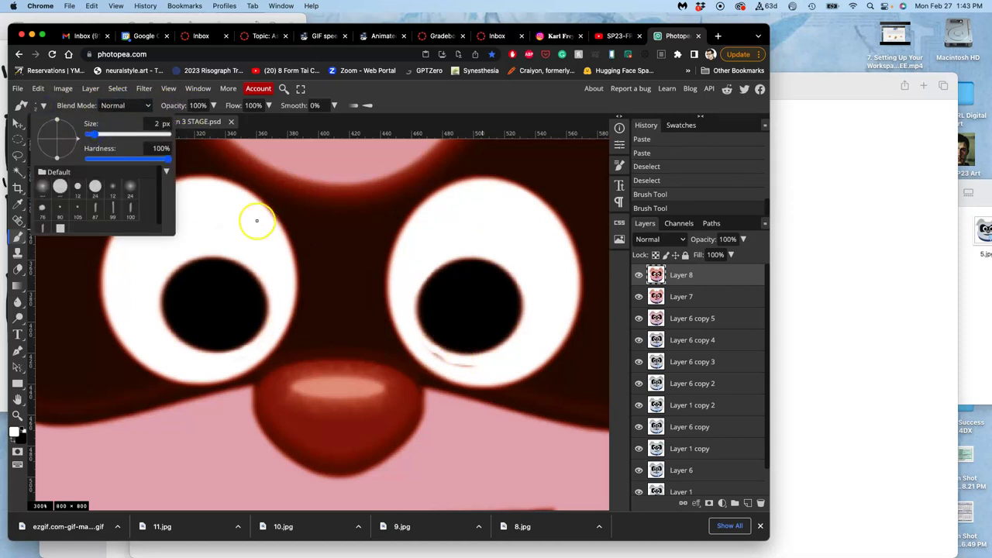
left_click(105, 138)
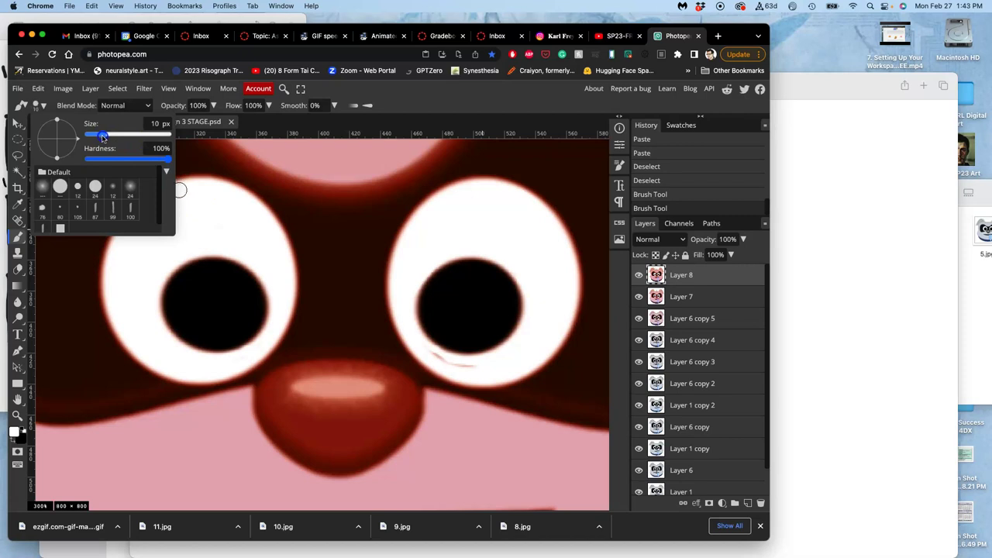
left_click(431, 352)
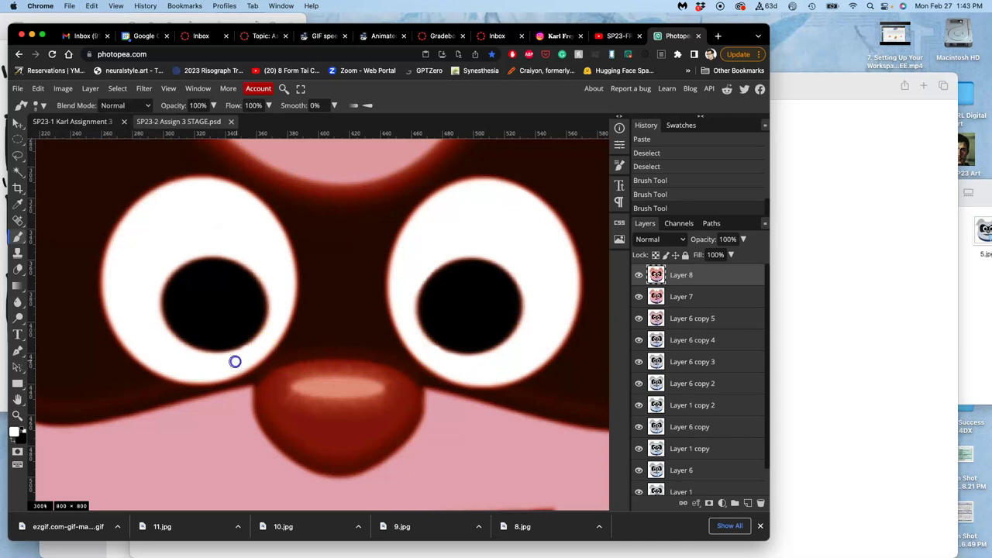
Move 11.jpg from the Animation FRAMES folder to the Trash
left_click(868, 335)
left_click(982, 306)
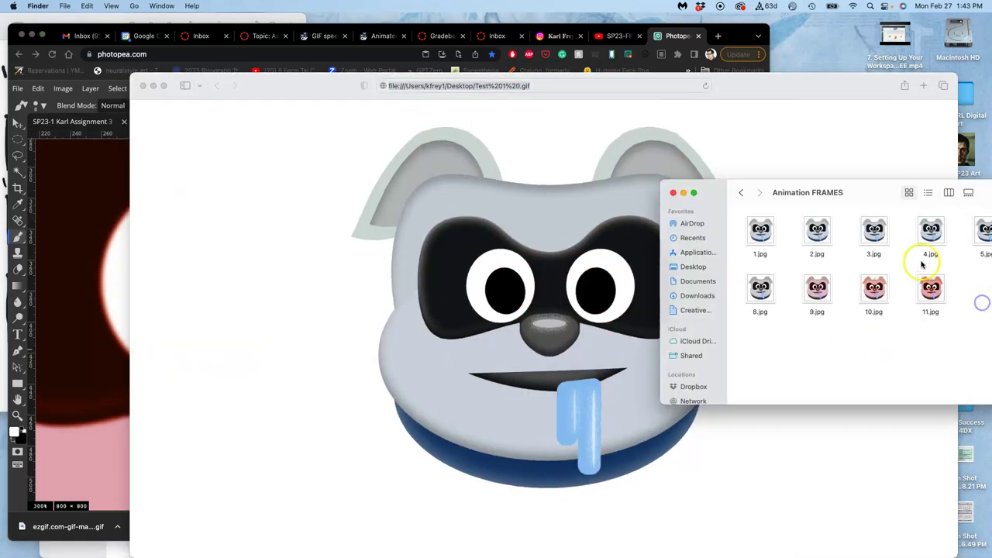
left_click(933, 285)
right_click(939, 287)
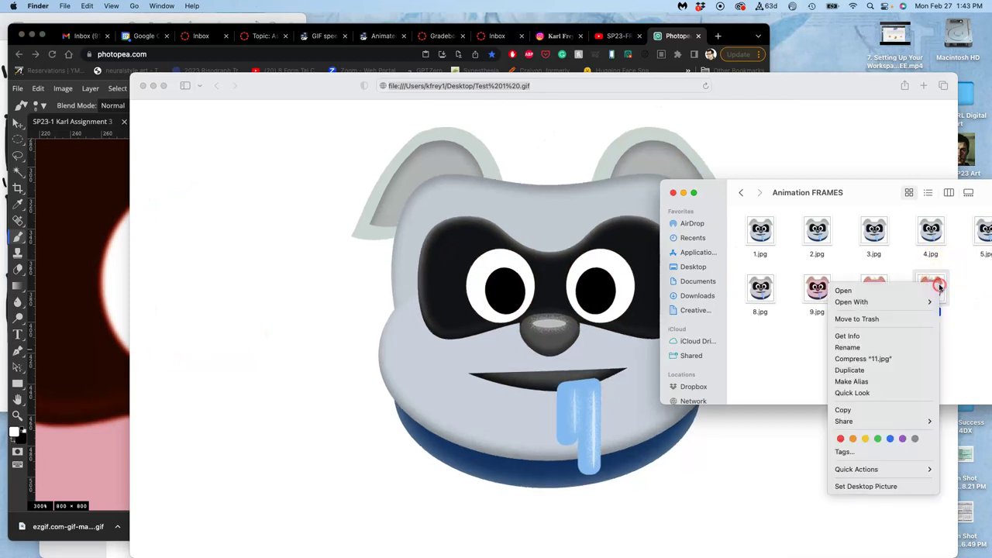
left_click(907, 319)
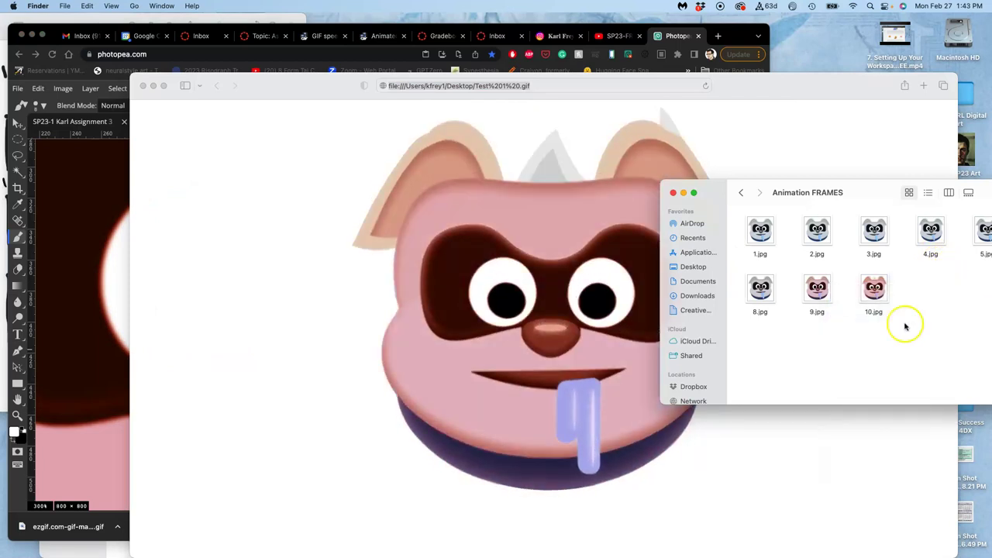
Close the Safari GIF preview and give 10.jpg a green tag
left_click(144, 86)
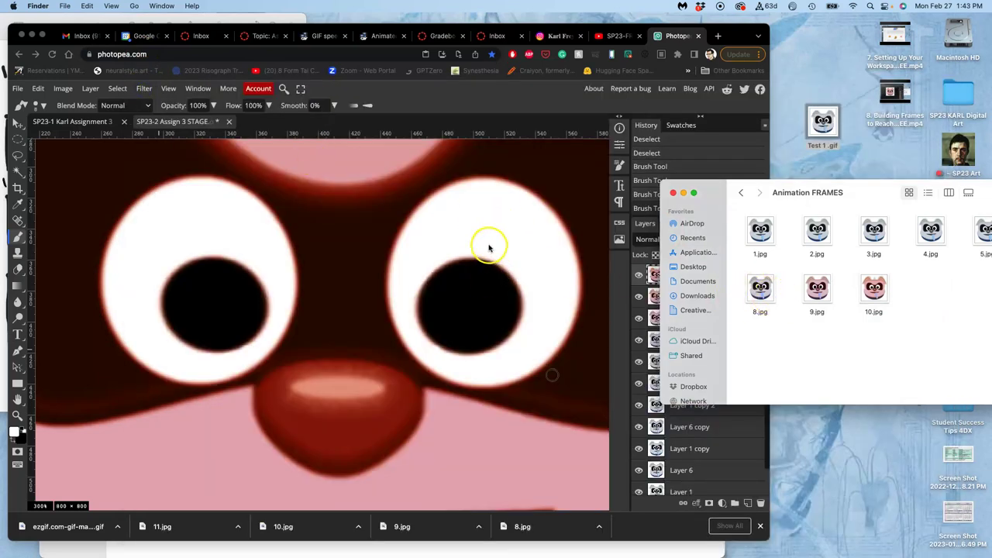
right_click(874, 293)
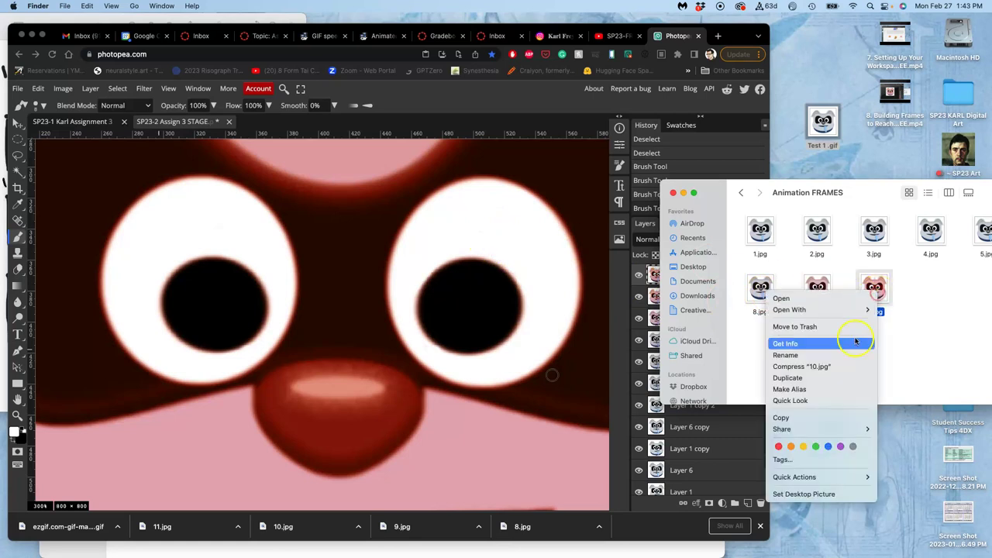
left_click(816, 446)
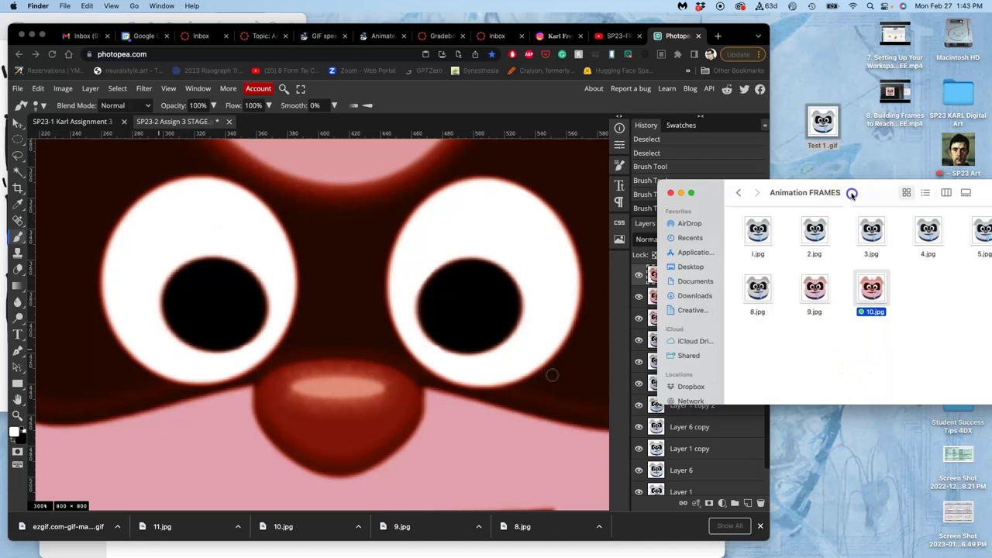
Tag frames 1.jpg through 7.jpg and 8.jpg green, then return to Photopea
left_click_drag(862, 193, 621, 212)
left_click_drag(891, 246, 525, 246)
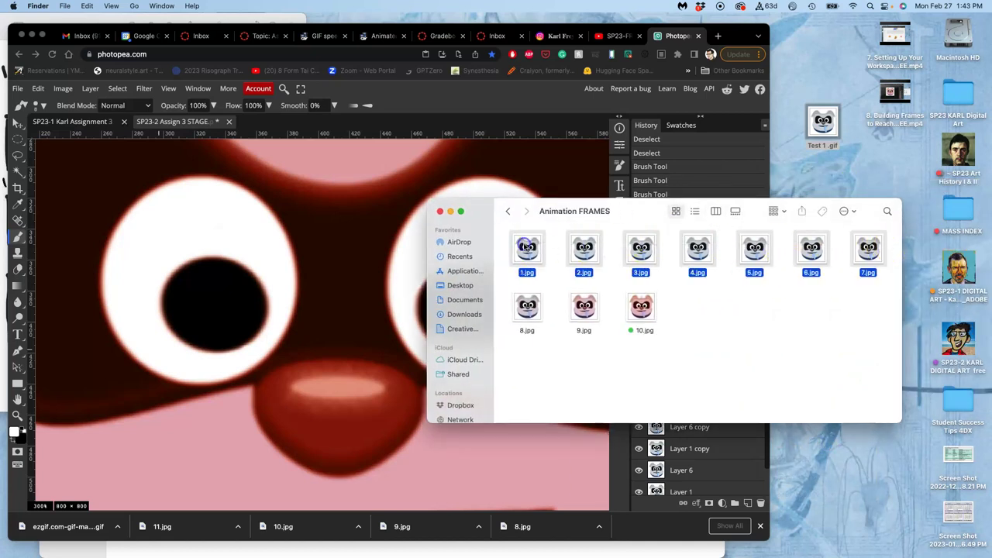
right_click(526, 248)
left_click(572, 415)
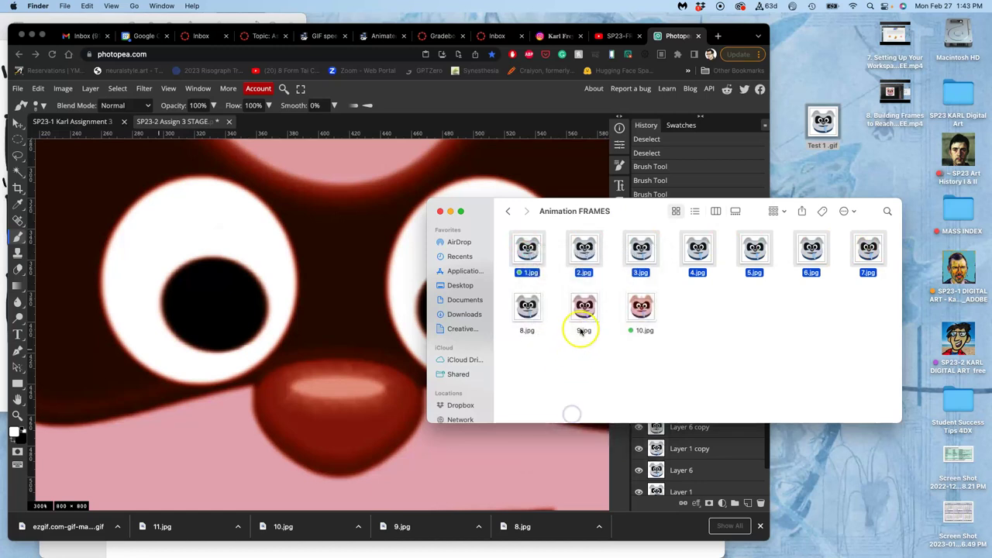
right_click(538, 315)
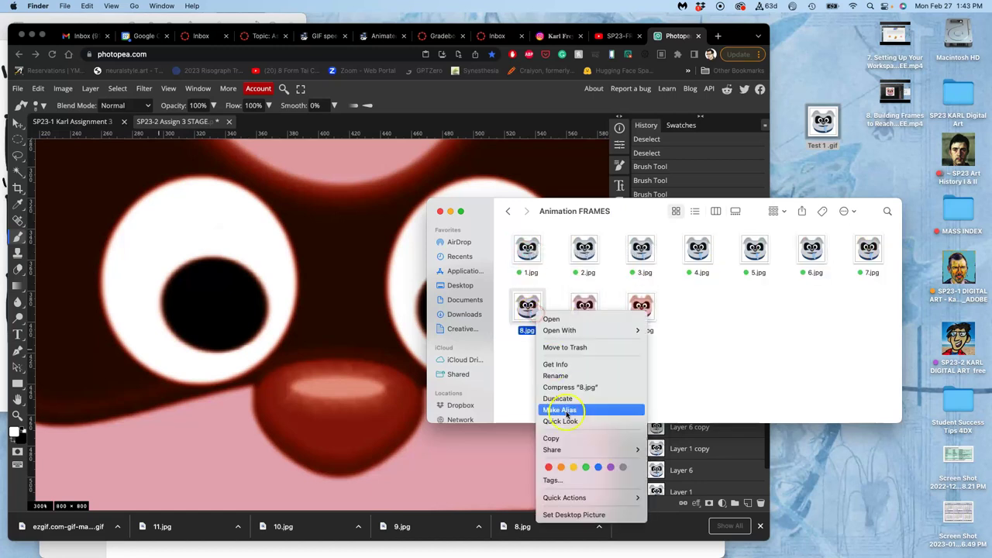
left_click(585, 466)
left_click(415, 368)
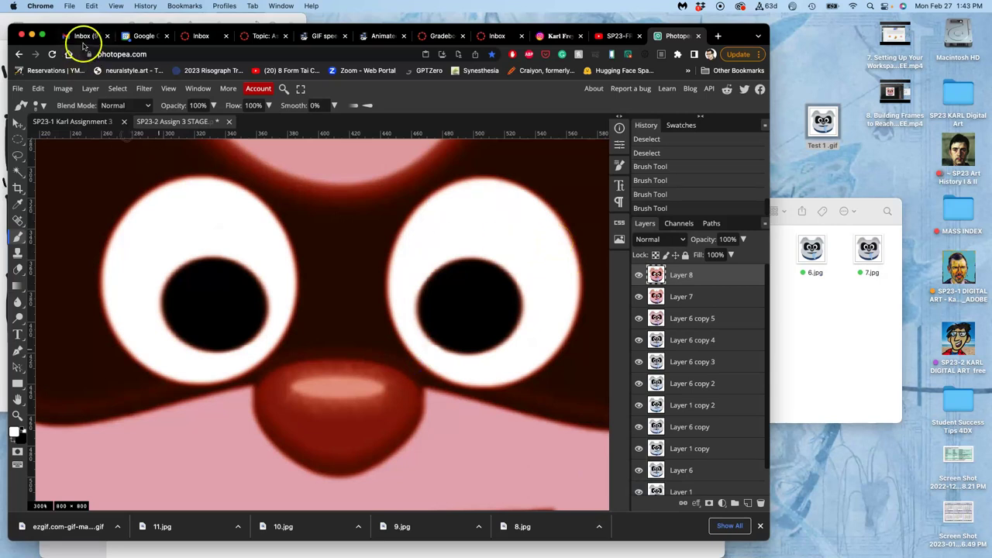
Check the Preview storyboard sketch, then return to Photopea zoomed out to the whole pink dog
key("super+Tab")
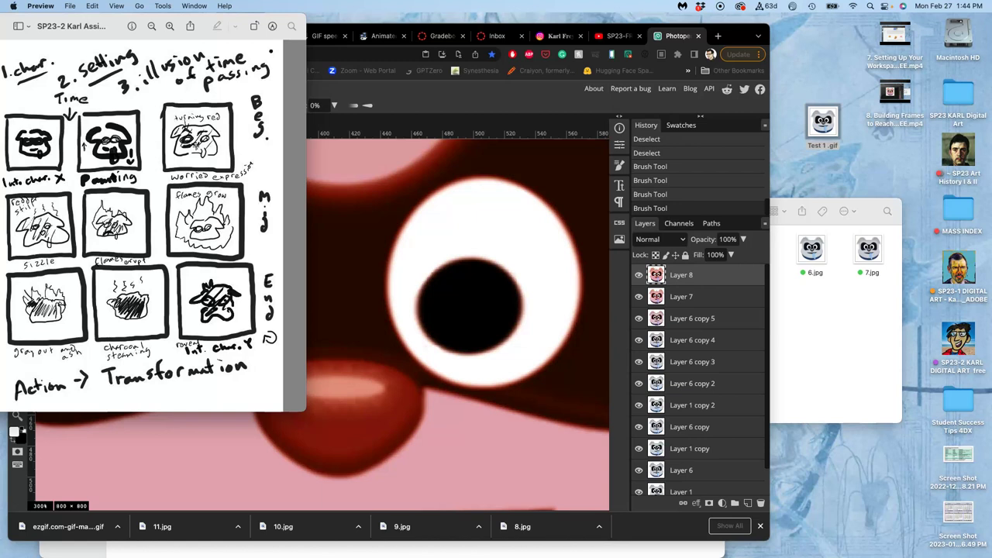
left_click(444, 210)
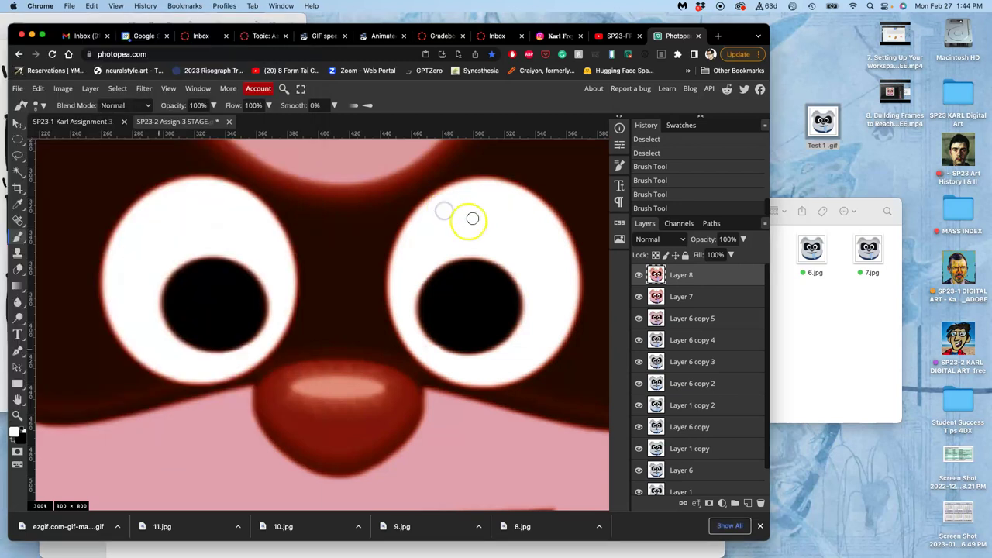
left_click_drag(733, 36, 780, 32)
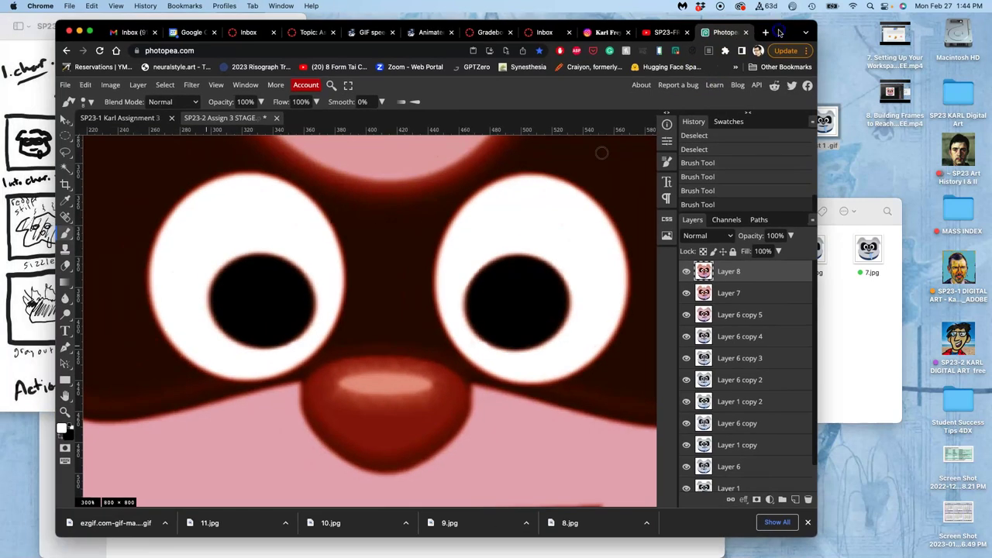
key("super+minus")
key("super+minus")
key("super+minus")
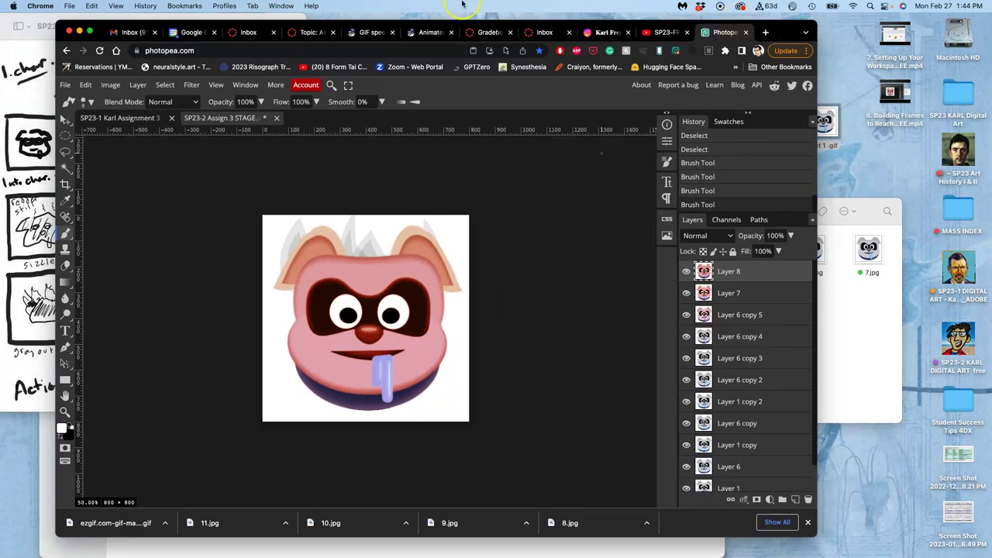
In SP23-1 Karl Assignment 3, paint out the dark marks and touch up both eye whites
left_click(685, 271)
left_click(685, 272)
left_click(138, 117)
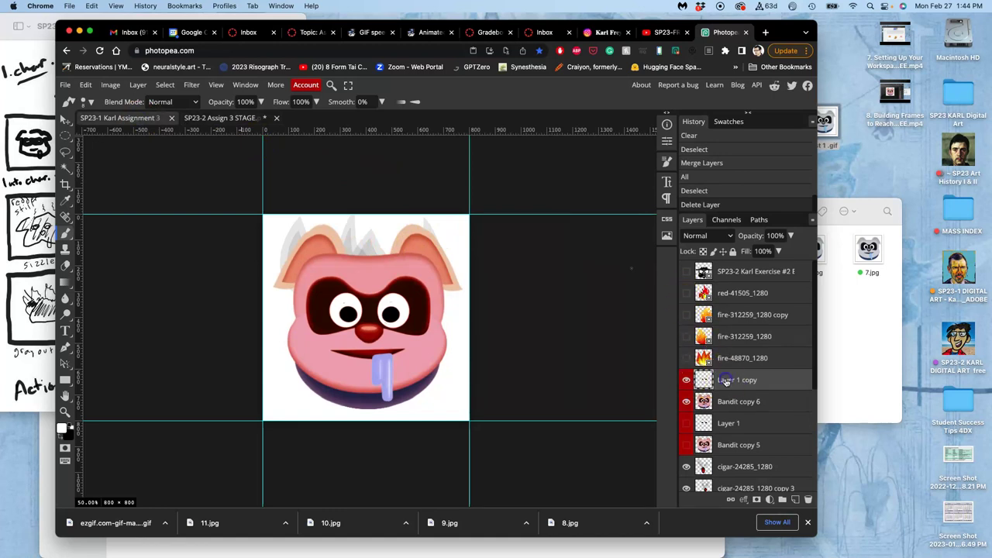
key("super+equal")
key("super+equal")
key("super+equal")
key("super+equal")
key("super+equal")
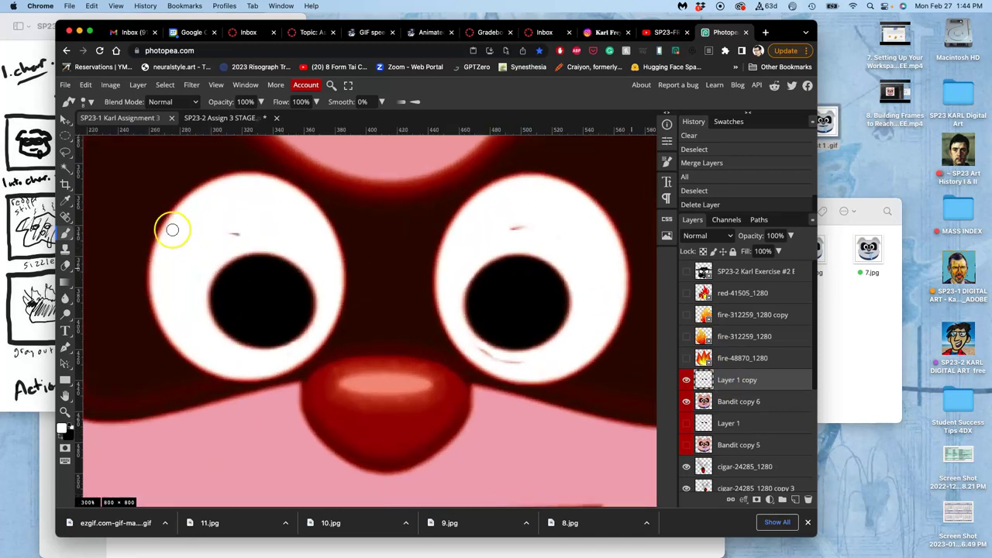
left_click_drag(222, 232, 255, 233)
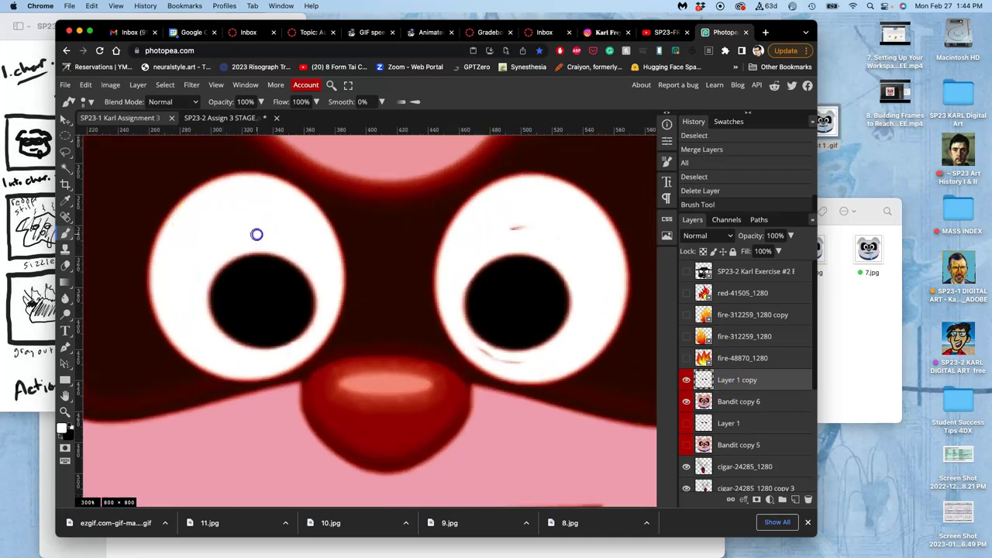
left_click_drag(507, 228, 535, 224)
mouse_move(475, 370)
left_mouse_down()
mouse_move(467, 343)
mouse_move(479, 353)
left_mouse_up()
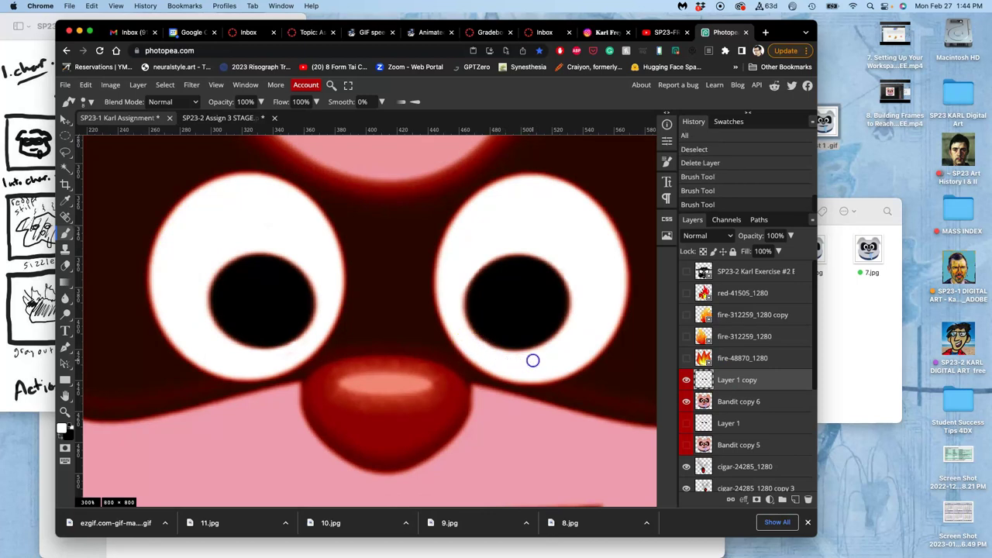
mouse_move(277, 343)
left_mouse_down()
mouse_move(310, 333)
mouse_move(297, 351)
left_mouse_up()
left_click(271, 365)
key("super+0")
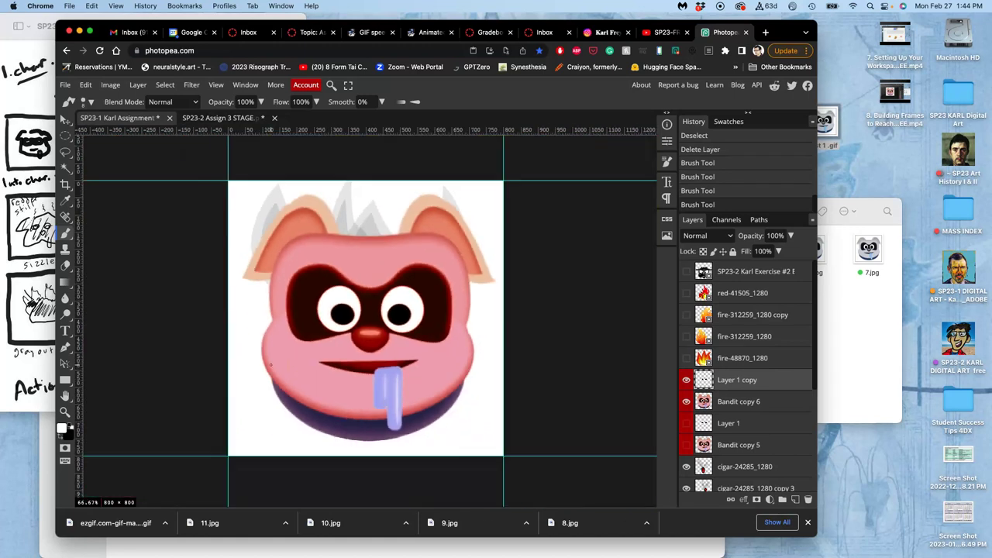
Duplicate Layer 1 copy and Bandit copy 6, hide the originals, and select Layer 1 copy 2
left_click(745, 405)
key("super+j")
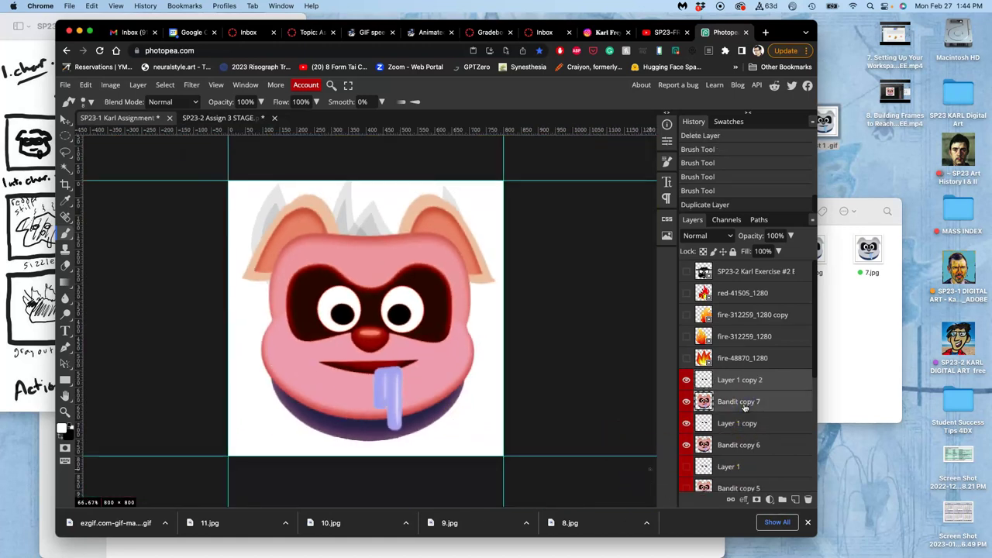
left_click(686, 423)
left_click(686, 444)
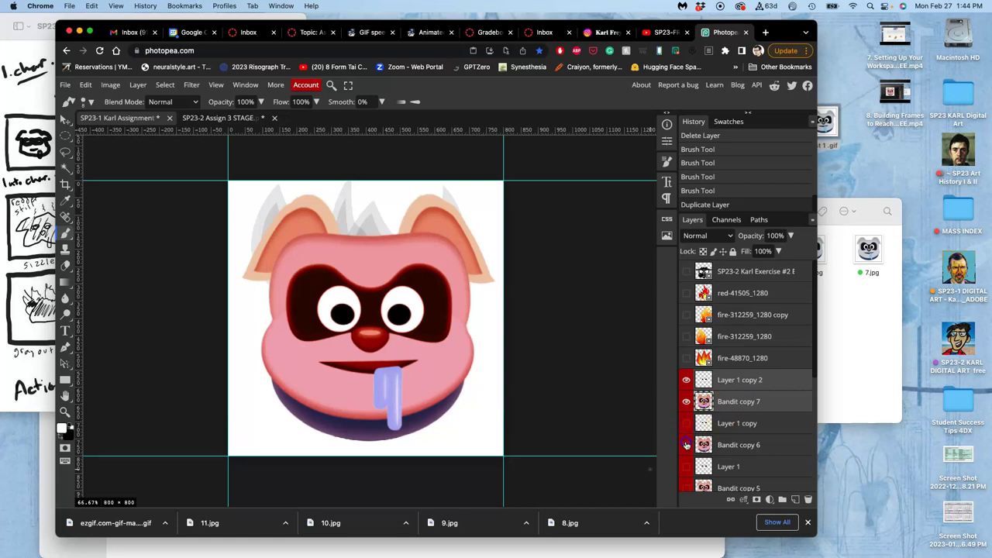
left_click(740, 384)
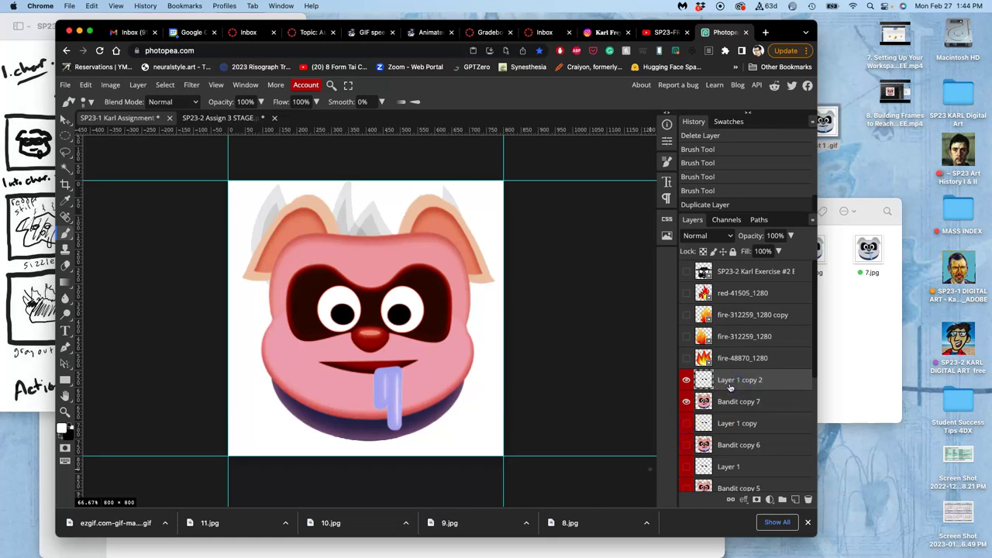
key("super+t")
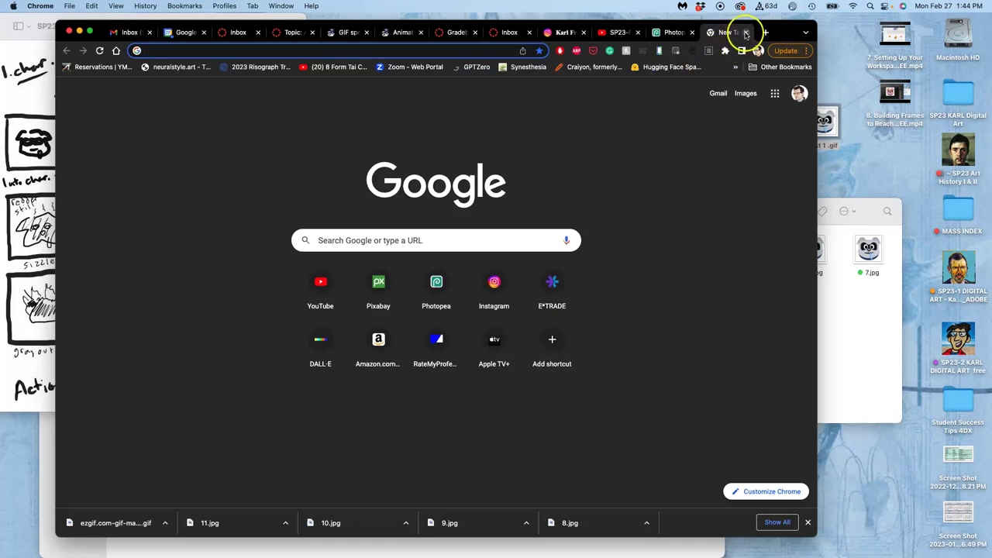
left_click(745, 32)
key("alt+super+t")
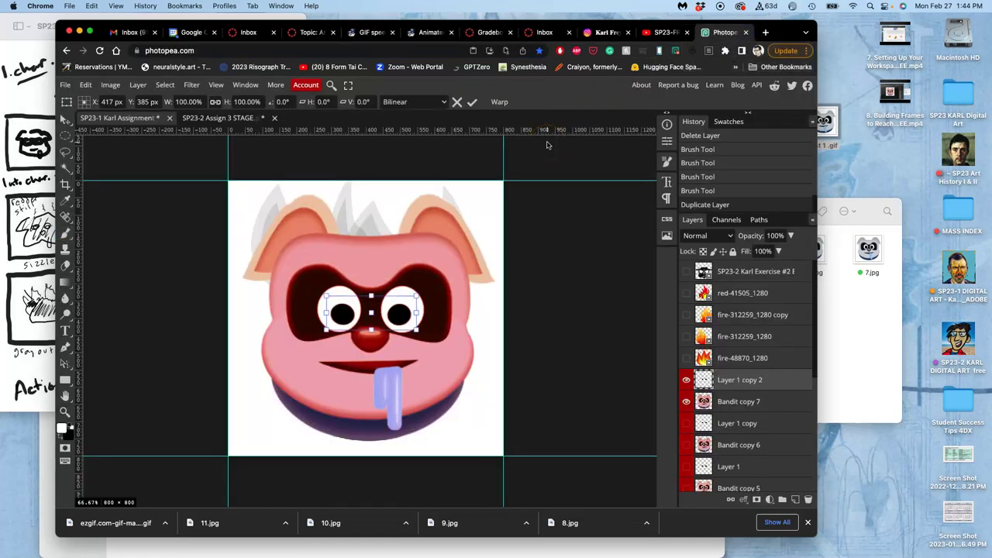
Scale the pupils on Layer 1 copy 2 down to about 90%
left_click_drag(417, 299, 416, 298)
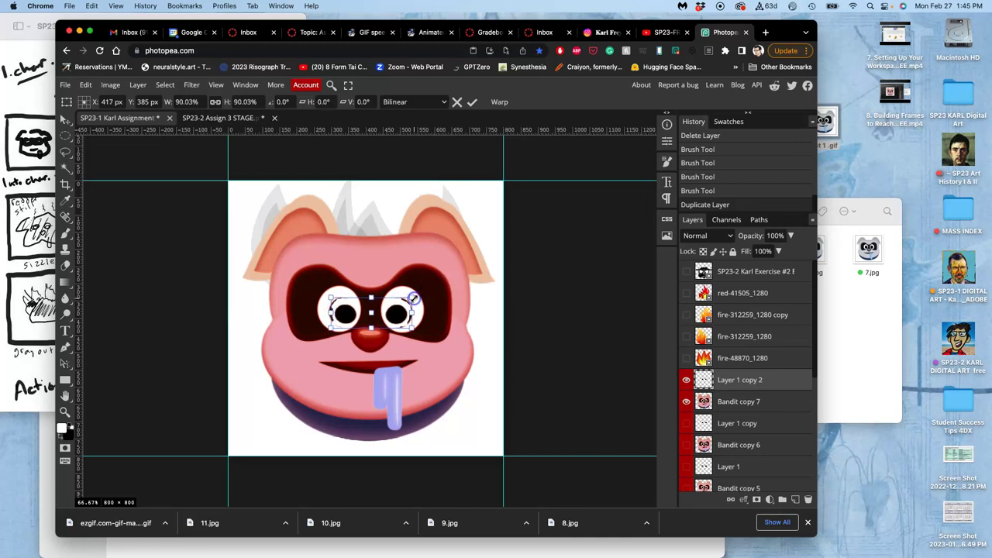
key("Return")
key("super+equal")
key("super+equal")
key("super+equal")
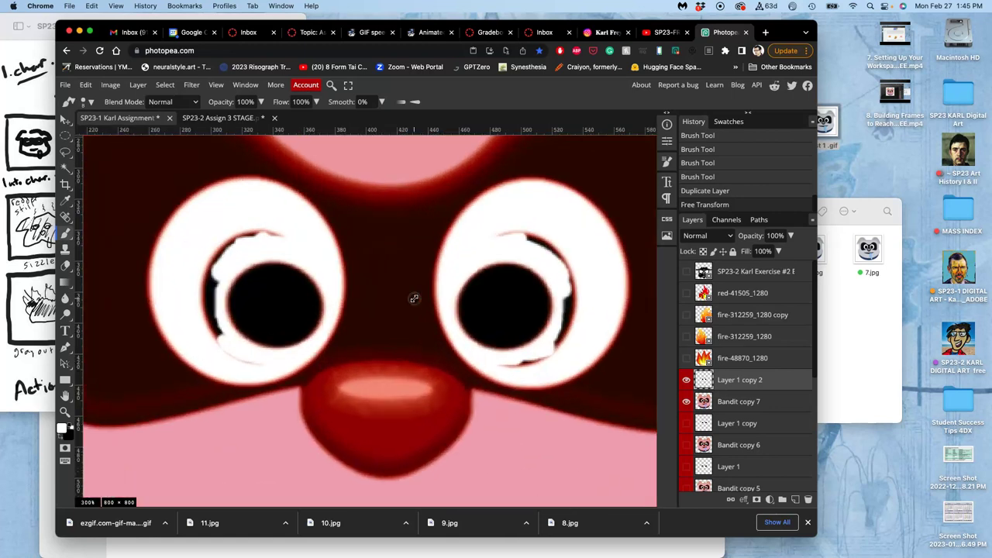
Paint white over the dark rings left around the left and right pupils
mouse_move(283, 234)
left_mouse_down()
mouse_move(218, 238)
mouse_move(237, 233)
mouse_move(217, 251)
mouse_move(249, 233)
mouse_move(189, 285)
mouse_move(205, 289)
mouse_move(210, 273)
mouse_move(210, 322)
mouse_move(215, 279)
left_mouse_up()
key("super+z")
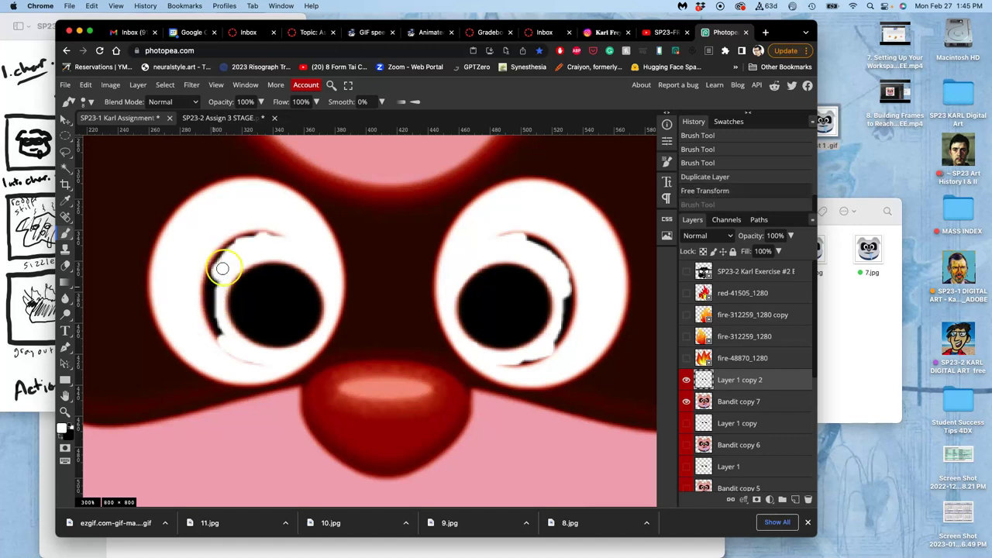
left_click_drag(211, 305, 221, 338)
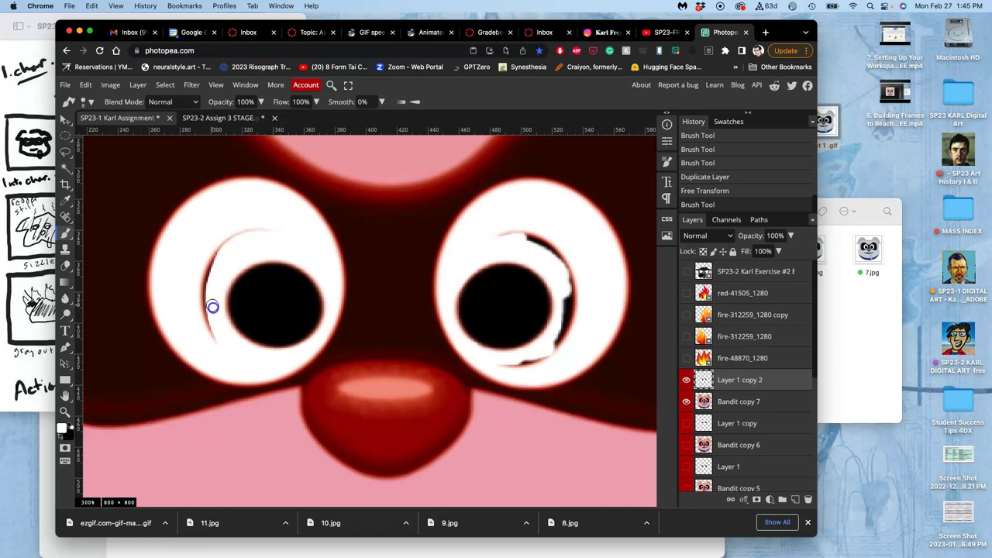
mouse_move(219, 261)
left_mouse_down()
mouse_move(294, 258)
mouse_move(281, 252)
mouse_move(284, 228)
mouse_move(208, 259)
mouse_move(207, 310)
mouse_move(220, 330)
mouse_move(203, 296)
mouse_move(210, 337)
left_mouse_up()
mouse_move(519, 270)
left_mouse_down()
mouse_move(492, 230)
mouse_move(555, 256)
mouse_move(567, 241)
mouse_move(568, 324)
mouse_move(526, 364)
left_mouse_up()
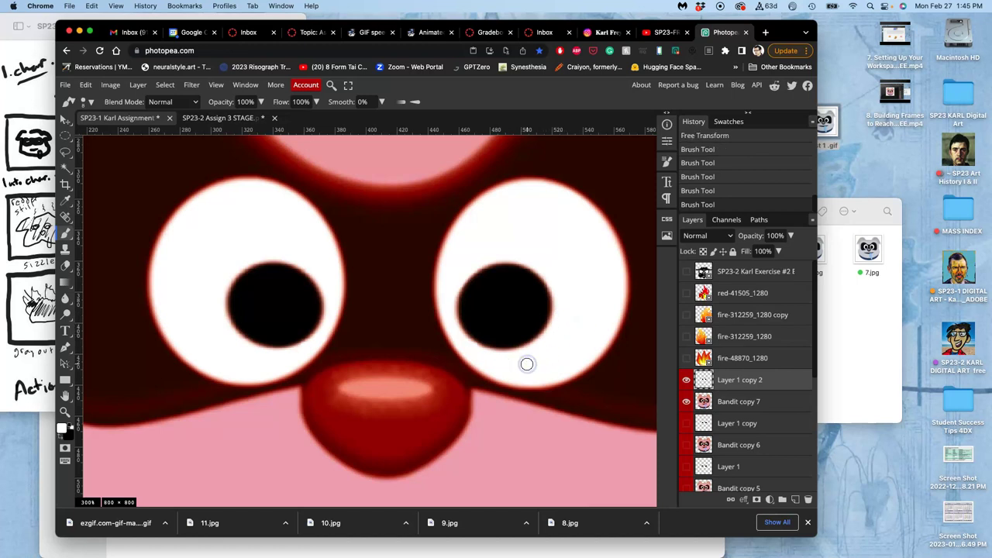
key("ctrl+minus")
key("ctrl+minus")
key("ctrl+minus")
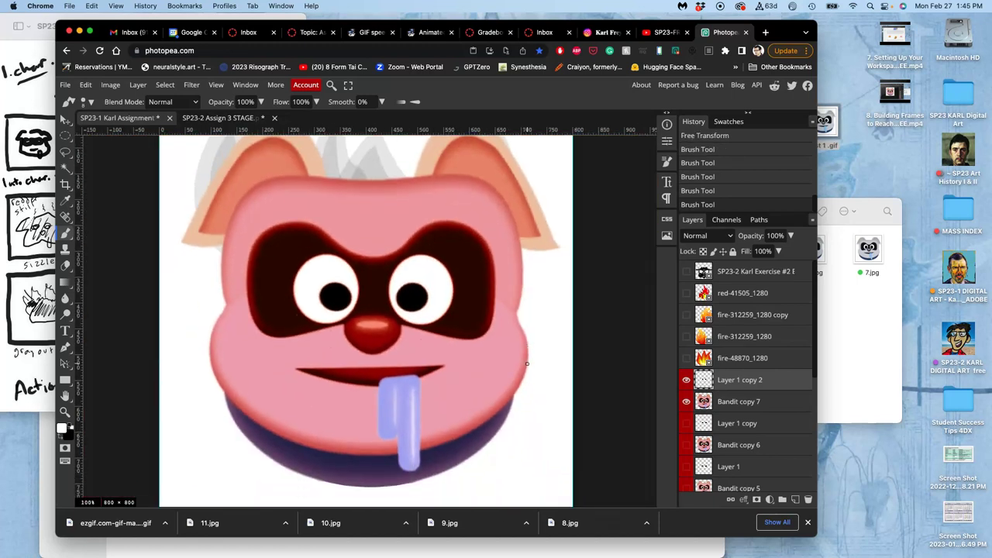
left_click(686, 380)
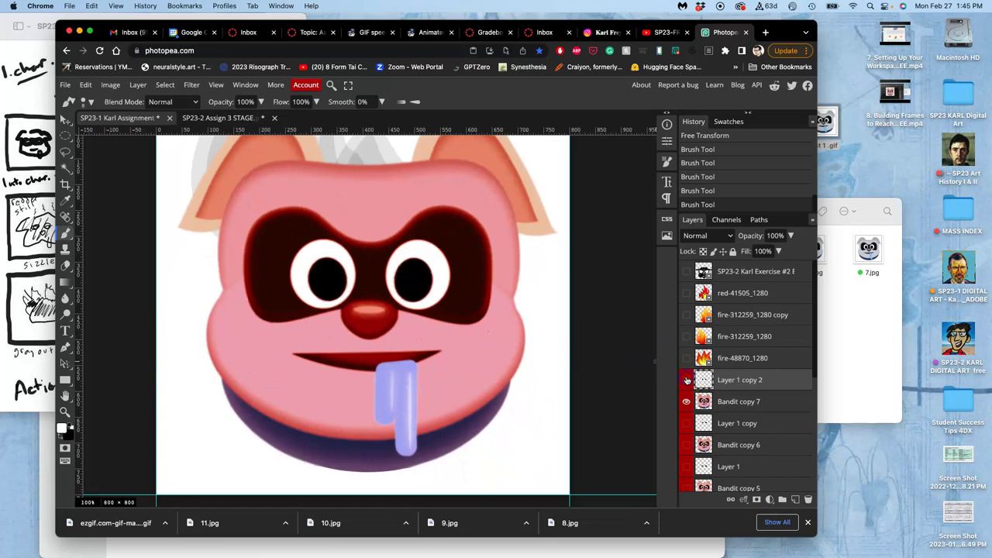
left_click(686, 380)
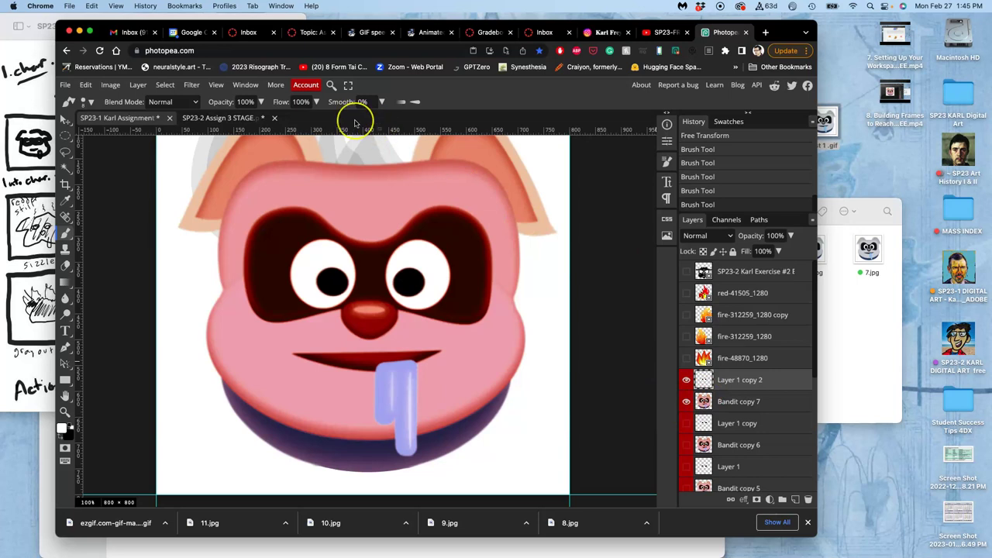
key("super+0")
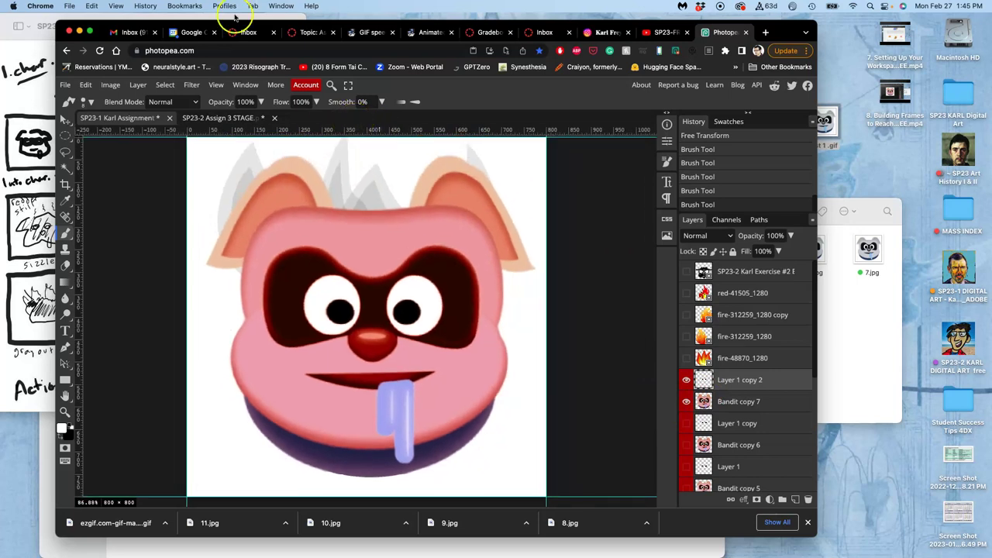
left_click(209, 117)
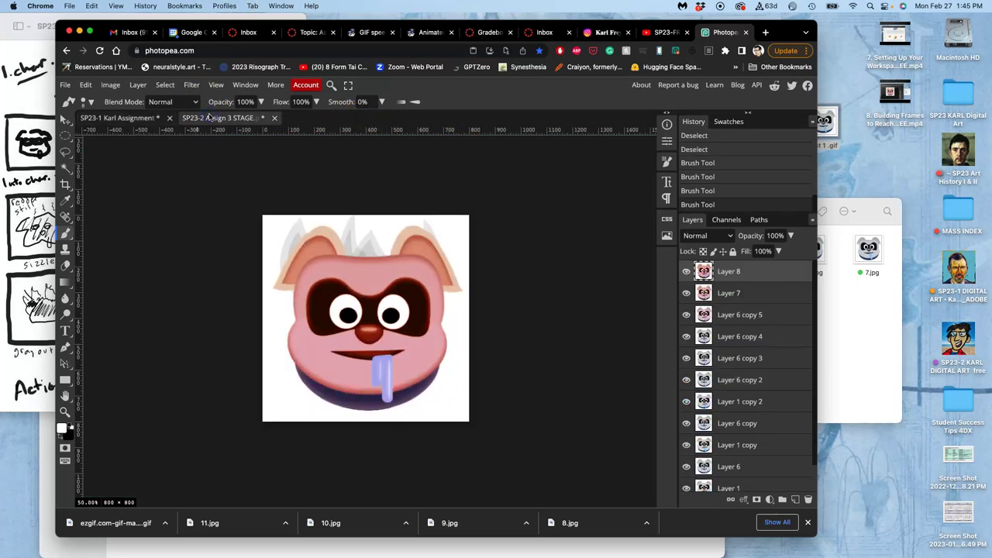
key("super+0")
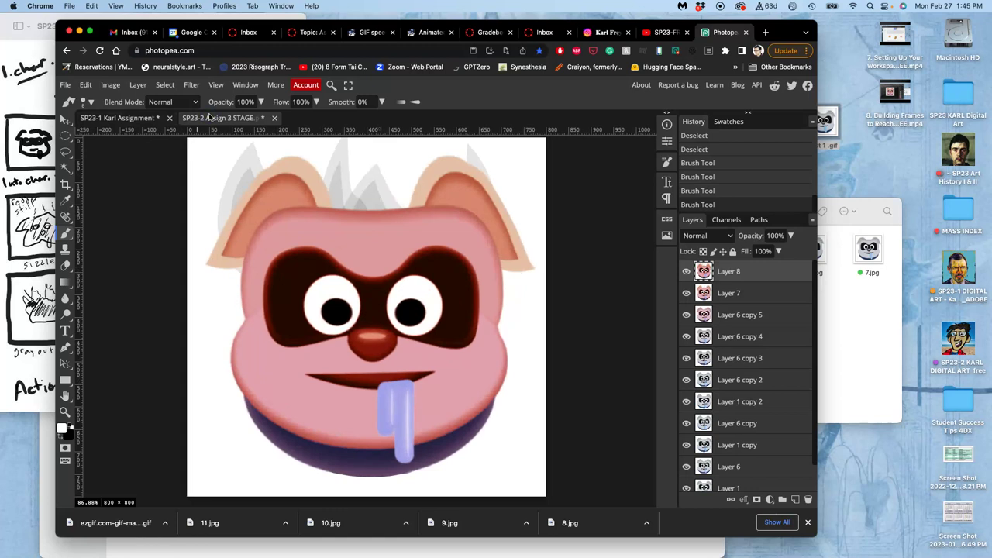
left_click(137, 117)
left_click(198, 117)
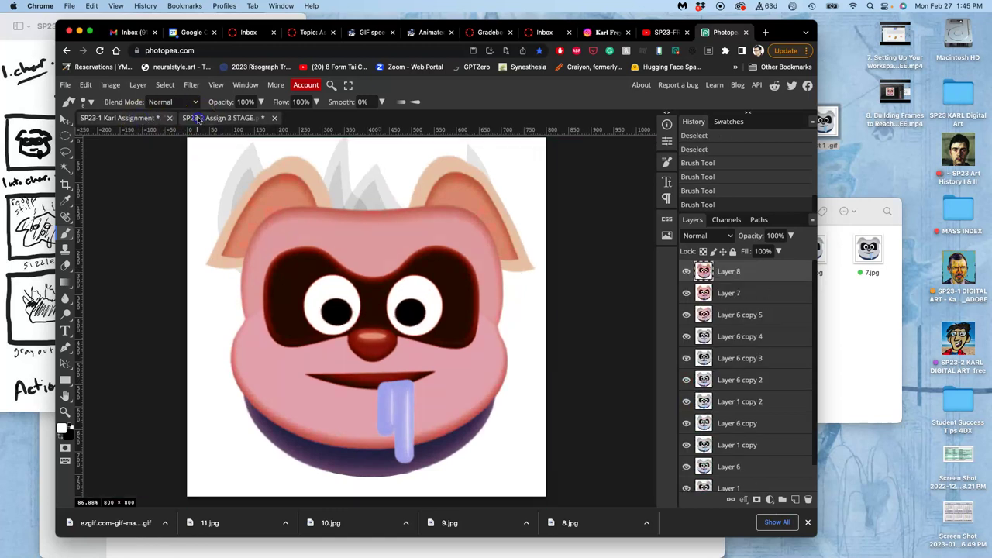
left_click(142, 118)
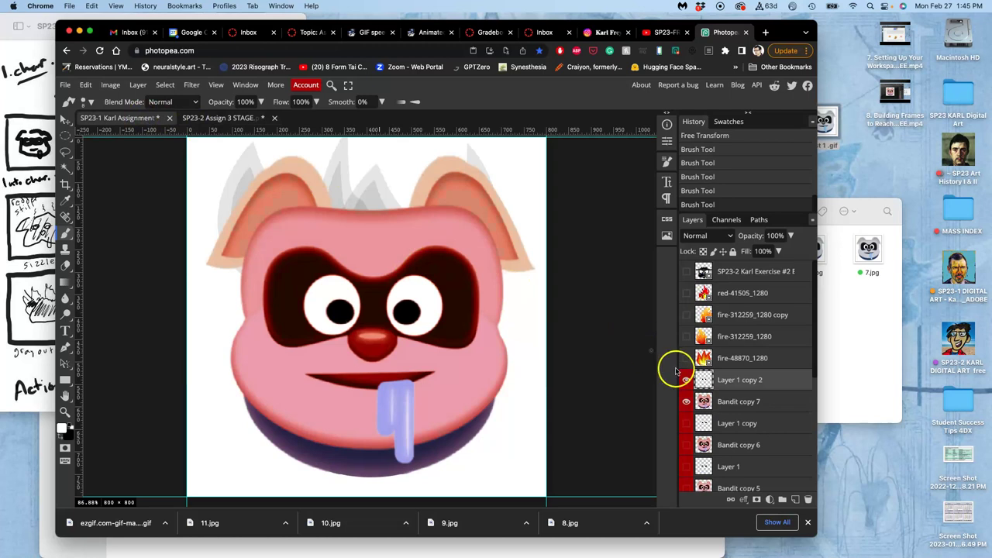
left_click(65, 153)
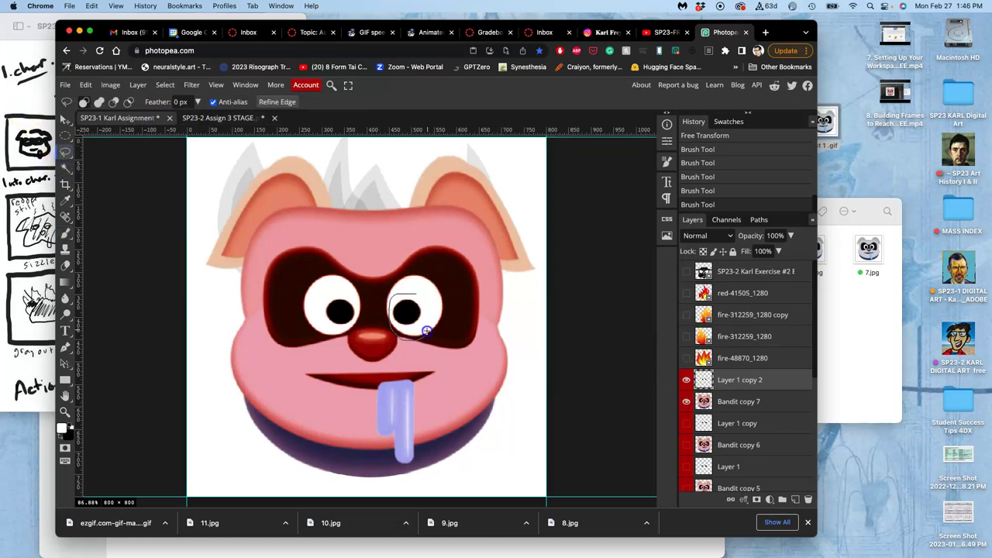
Lasso the right pupil and nudge it a few pixels right, then deselect
left_click_drag(426, 331, 424, 302)
left_click(423, 302)
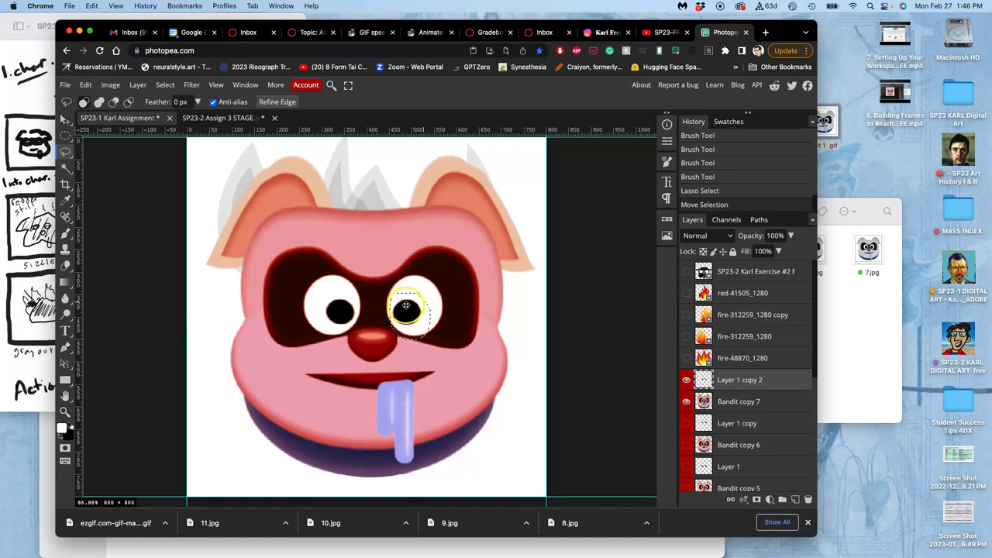
left_click(67, 120)
left_click_drag(413, 311, 420, 313)
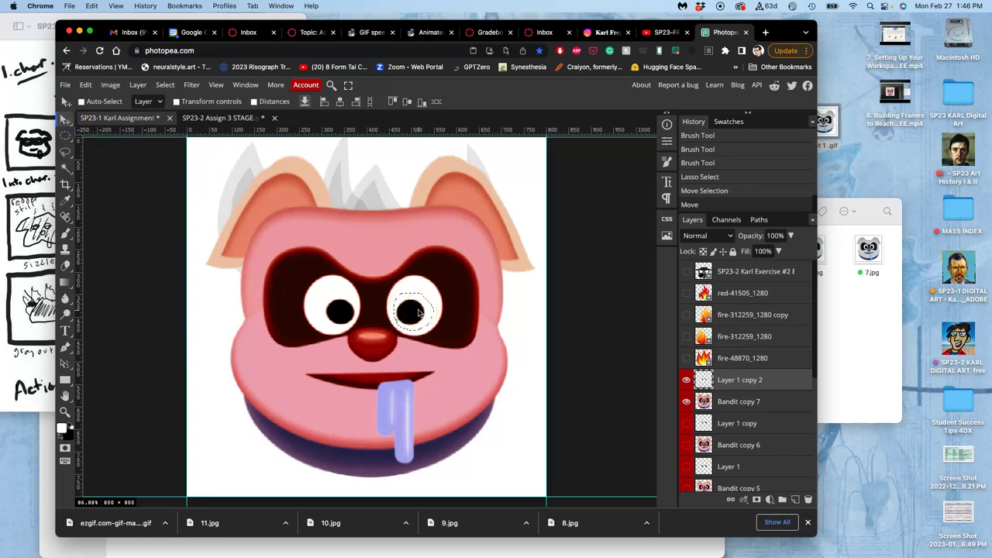
key("Right")
key("Right")
key("Right")
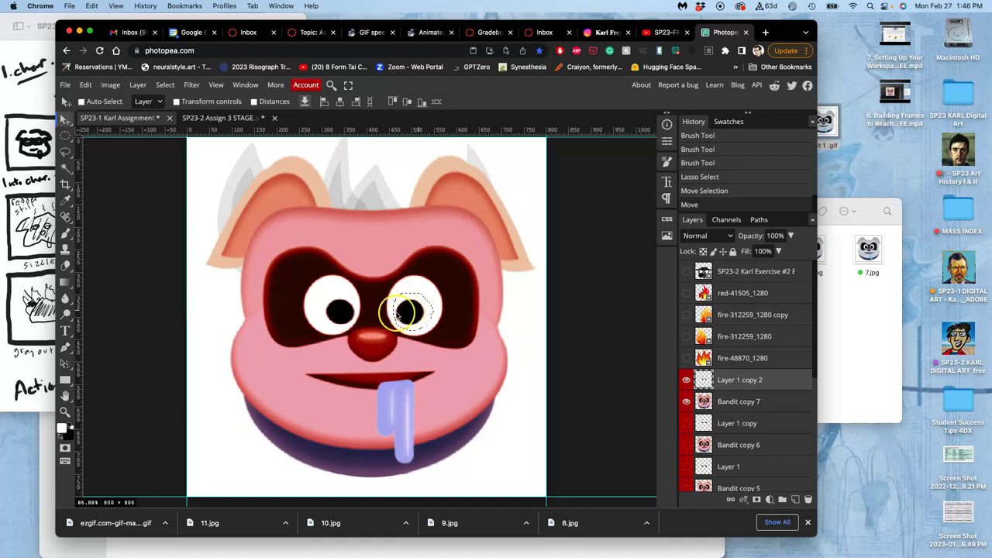
left_click(67, 151)
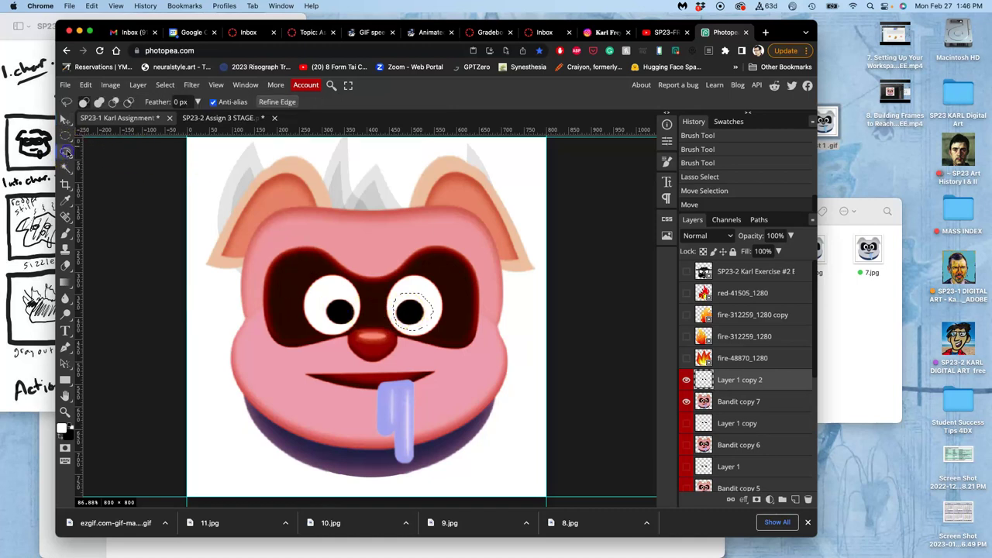
left_click(355, 299)
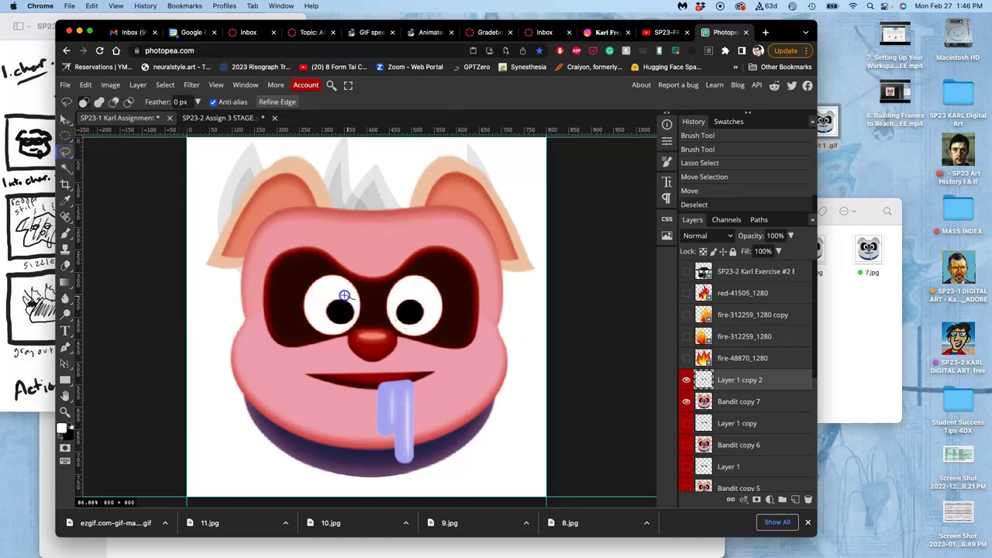
Lasso the left pupil, shift it slightly, then deselect
left_click_drag(354, 335, 355, 304)
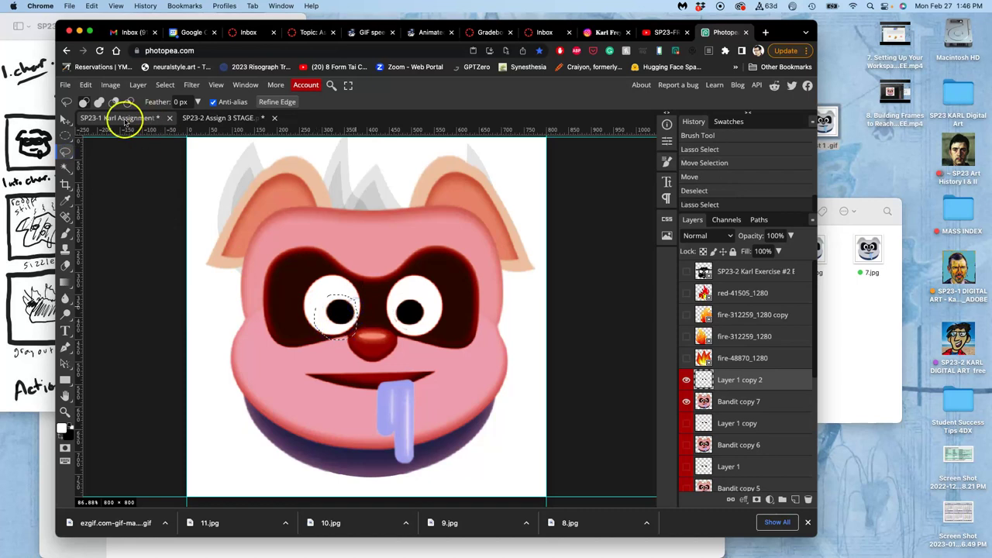
left_click(65, 120)
left_click(259, 269)
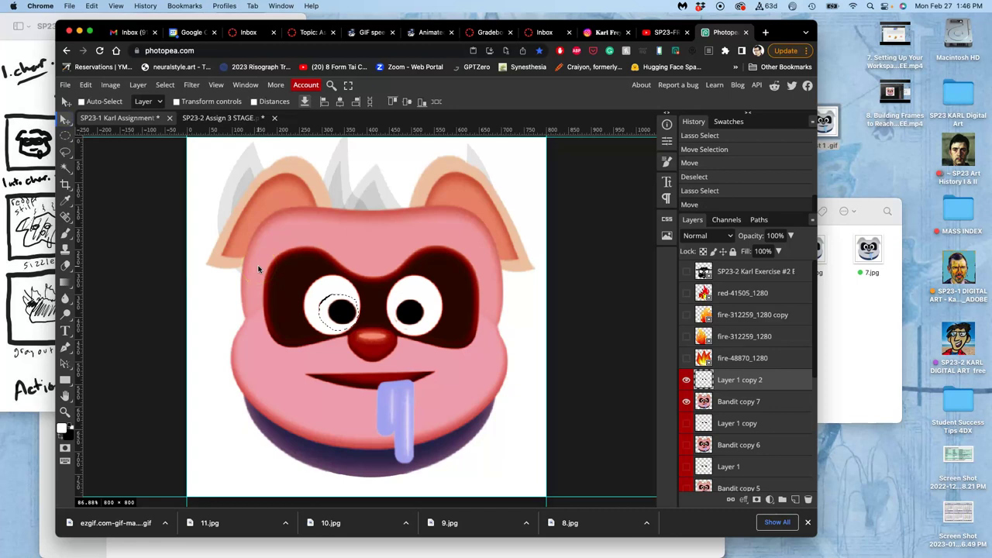
left_click(262, 236)
left_click(76, 149)
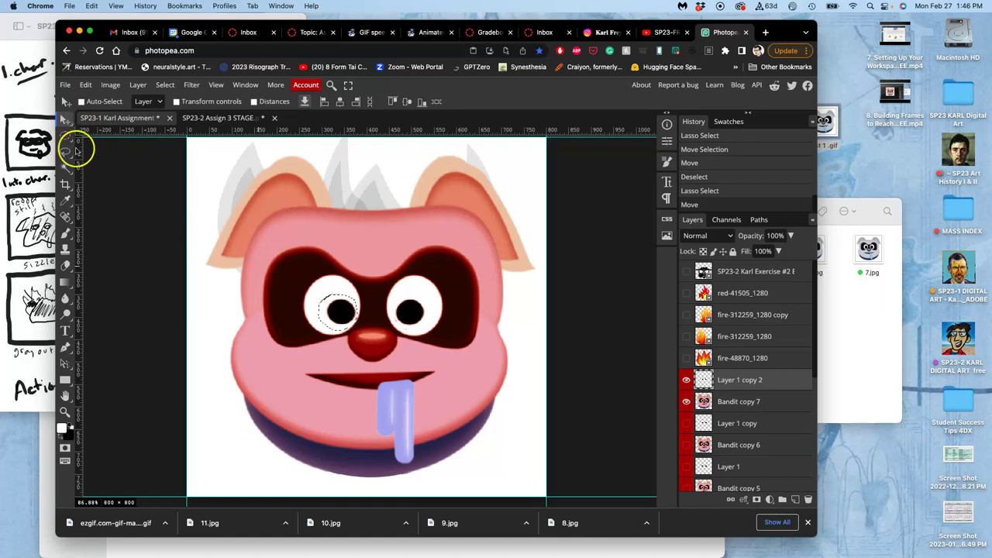
left_click(284, 205)
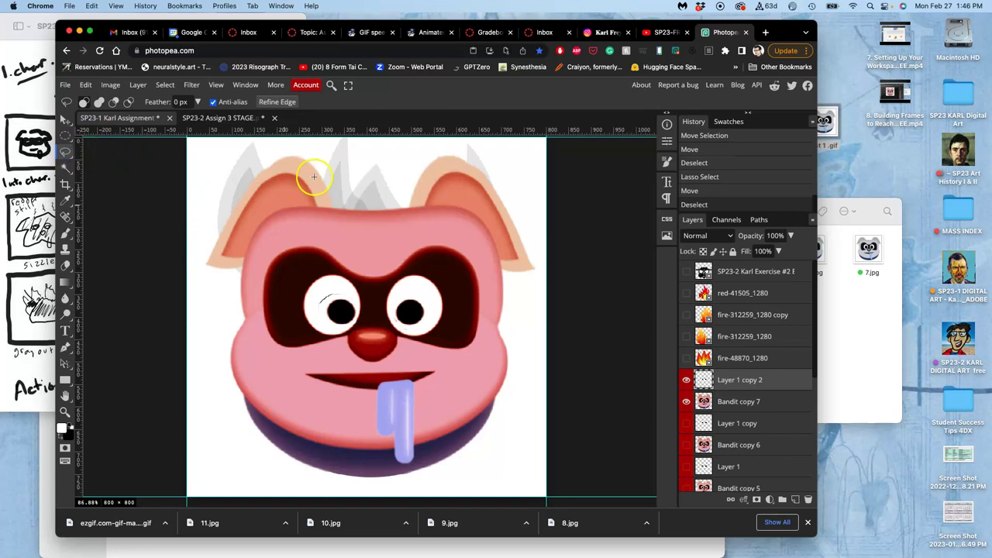
Return to the SP23-1 Karl Assignment document and zoom in on the face
left_click(223, 118)
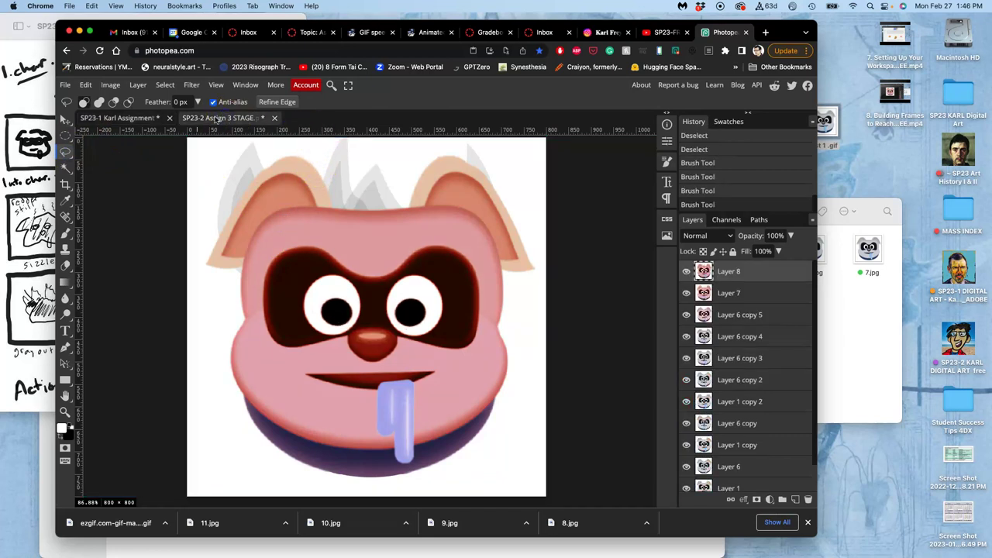
left_click(136, 118)
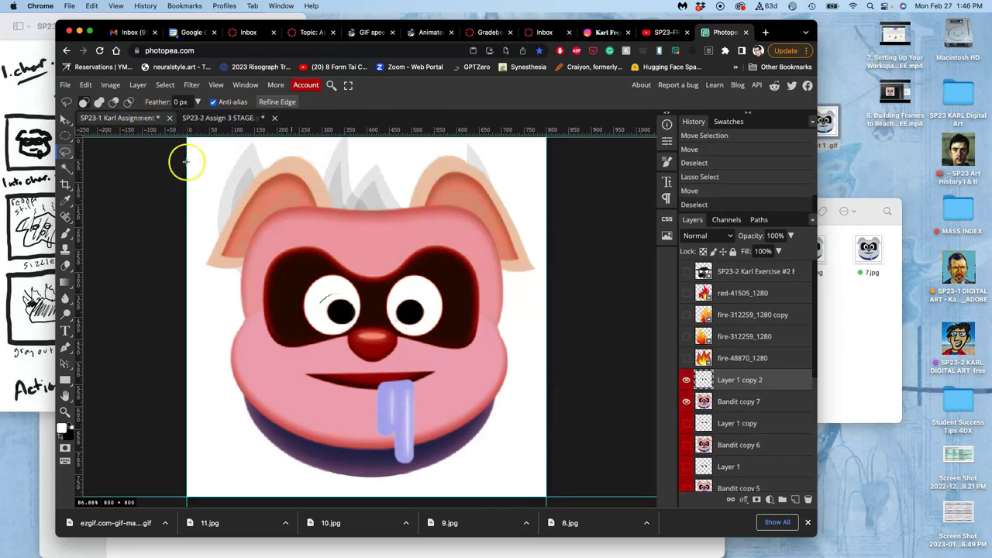
key("ctrl+plus")
key("ctrl+plus")
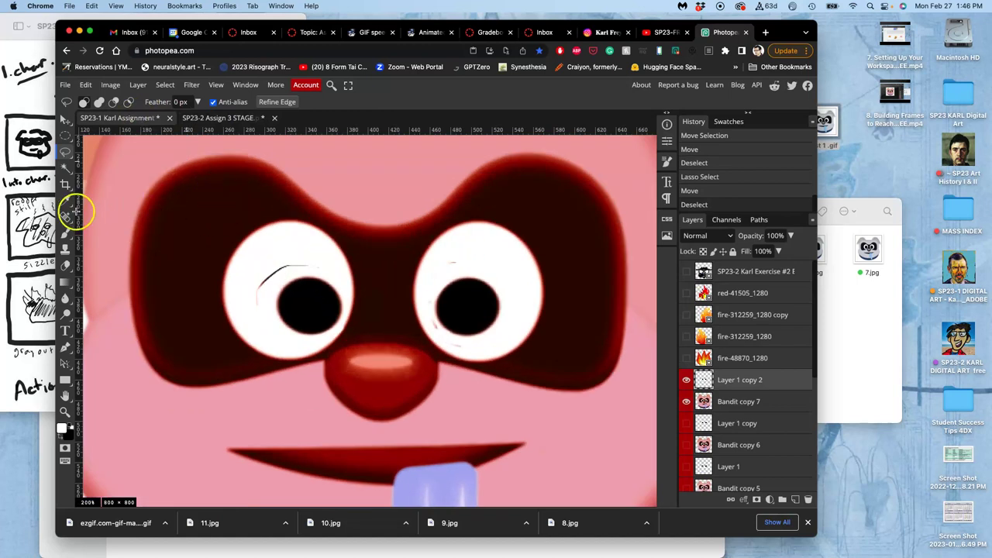
Brush white over the left eye white and the right eye's inner and lower edges
left_click(66, 233)
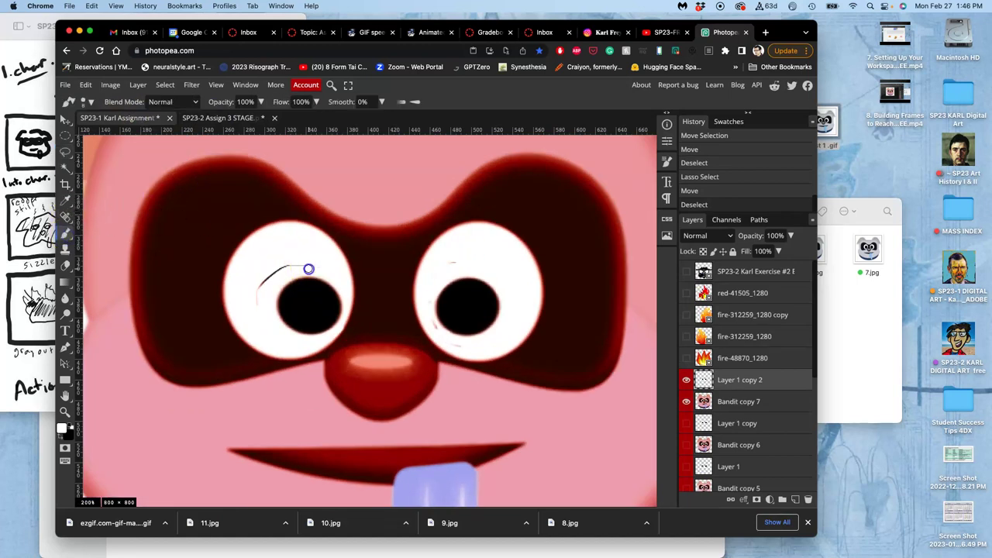
left_click(277, 335)
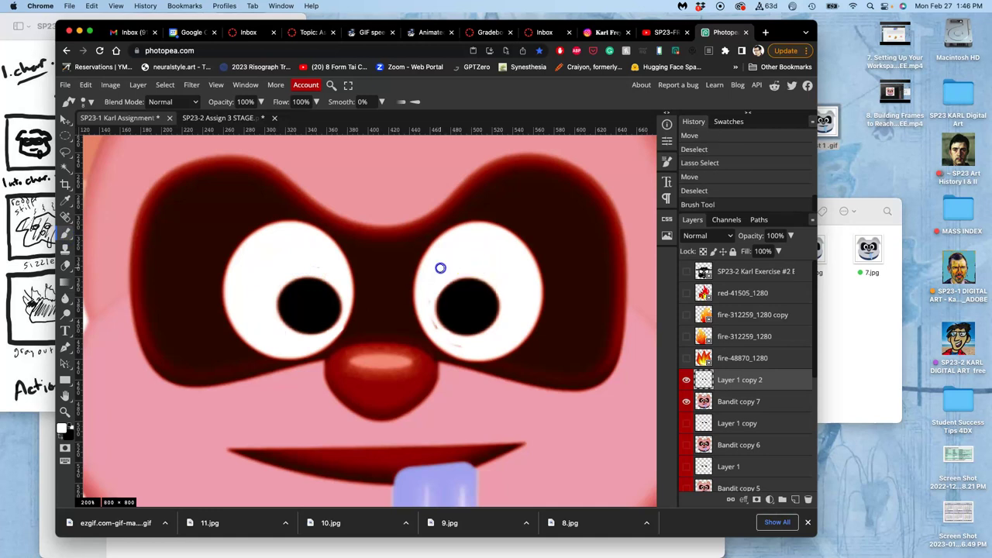
left_click_drag(441, 268, 436, 303)
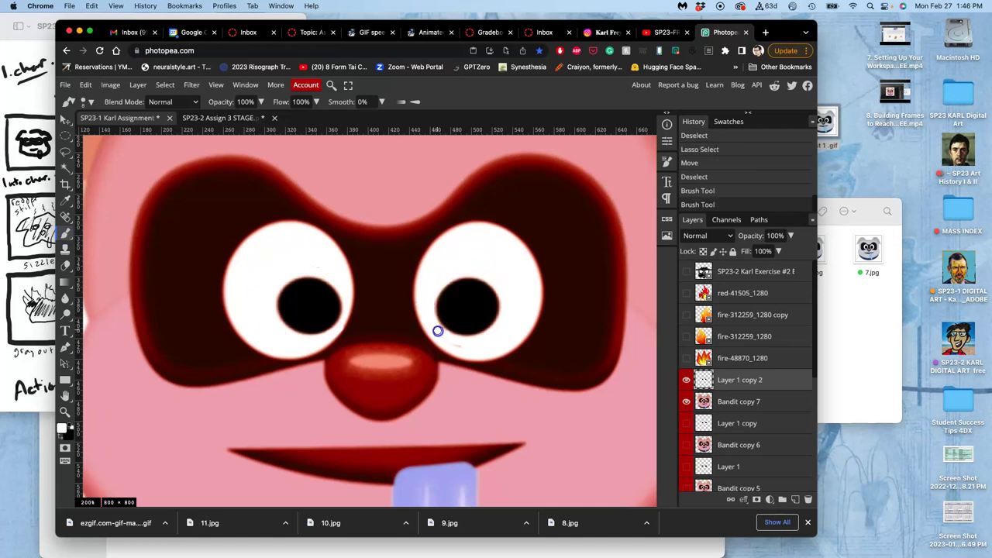
left_click_drag(453, 344, 470, 348)
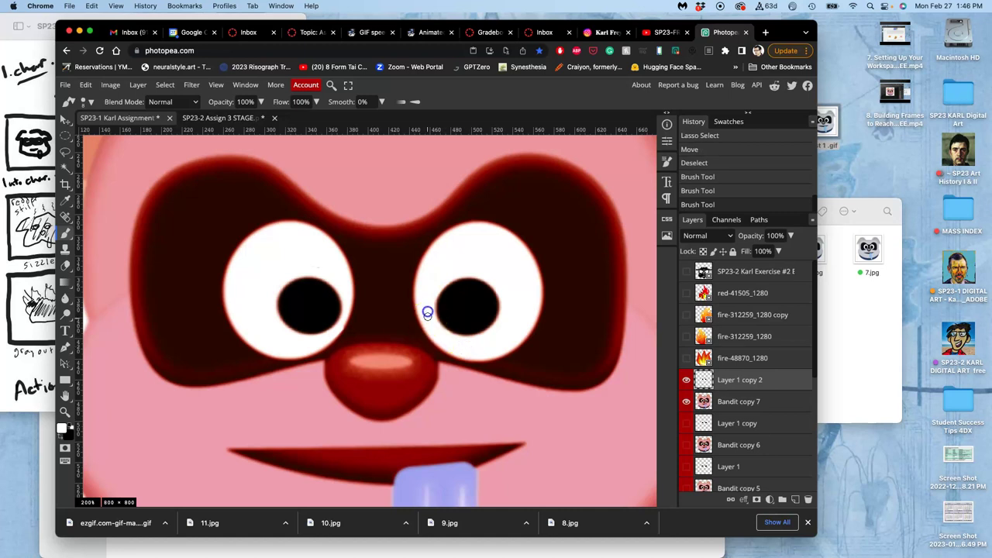
left_click(438, 261)
scroll(456, 306, "down", 5)
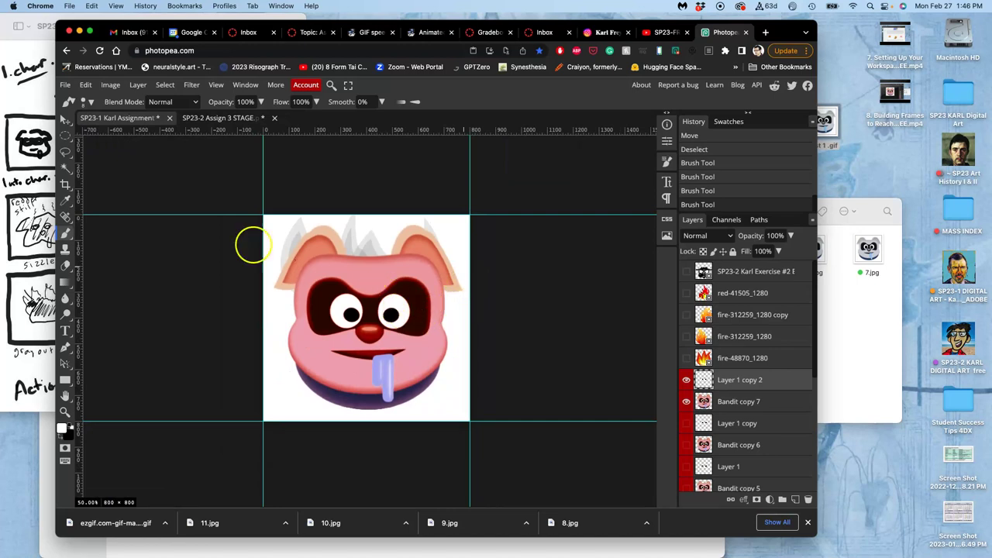
Lasso the left eye, nudge the pupil one step left, and deselect
left_click(65, 152)
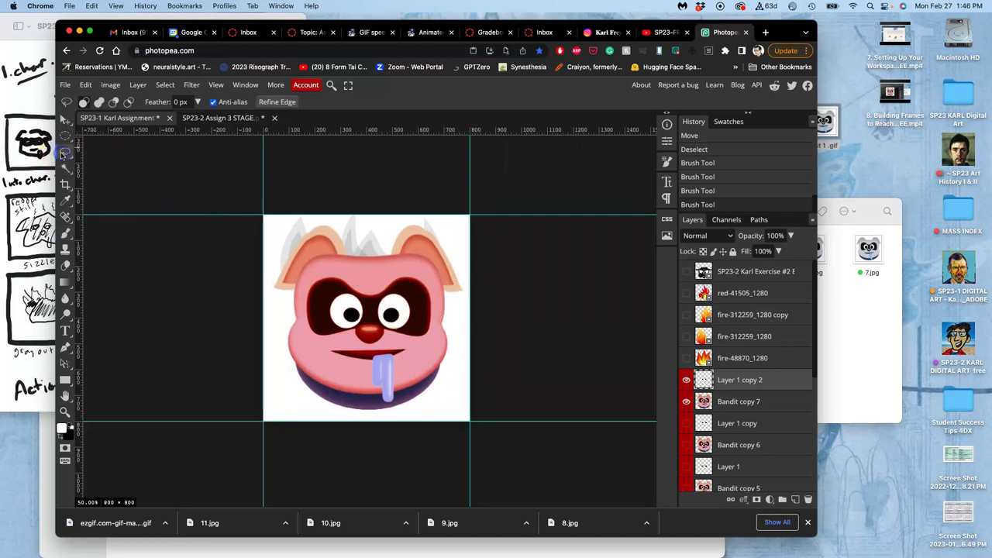
key("ctrl+plus")
key("ctrl+plus")
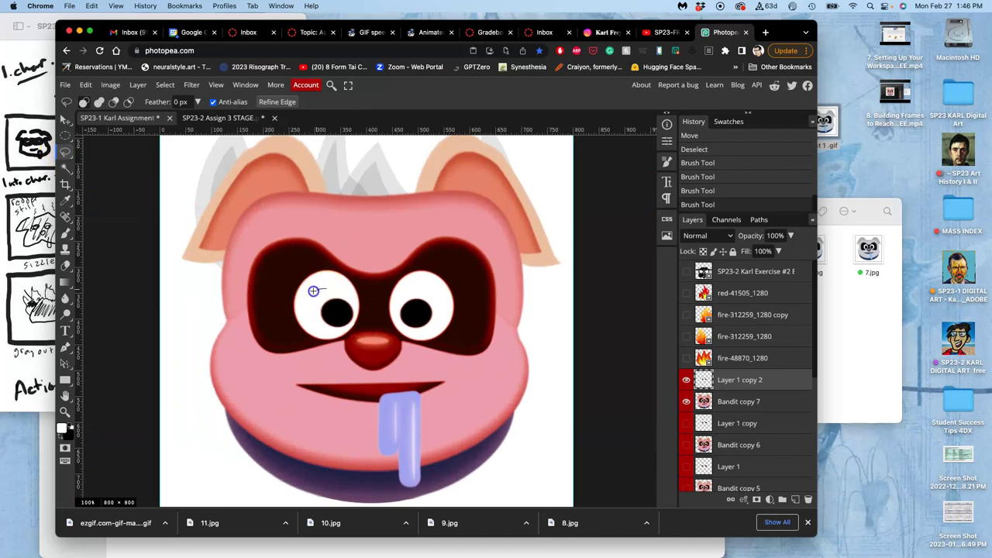
left_click_drag(348, 283, 349, 285)
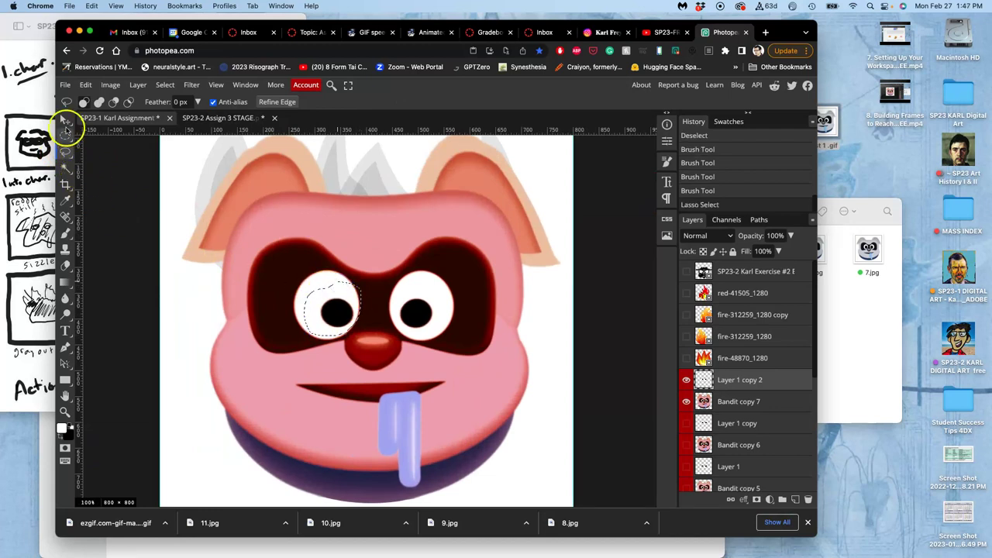
left_click(66, 120)
key("Left")
key("Left")
key("Left")
key("Left")
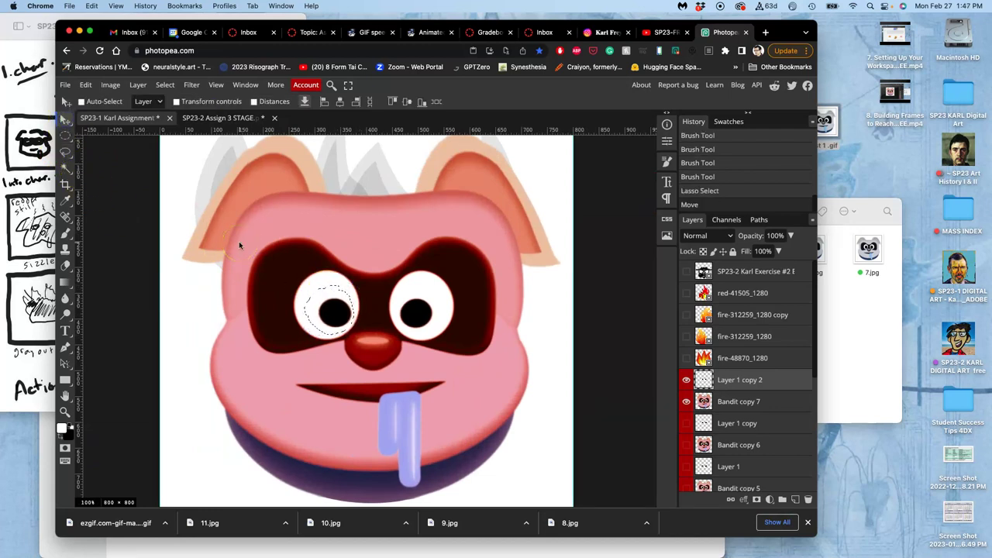
key("ctrl+d")
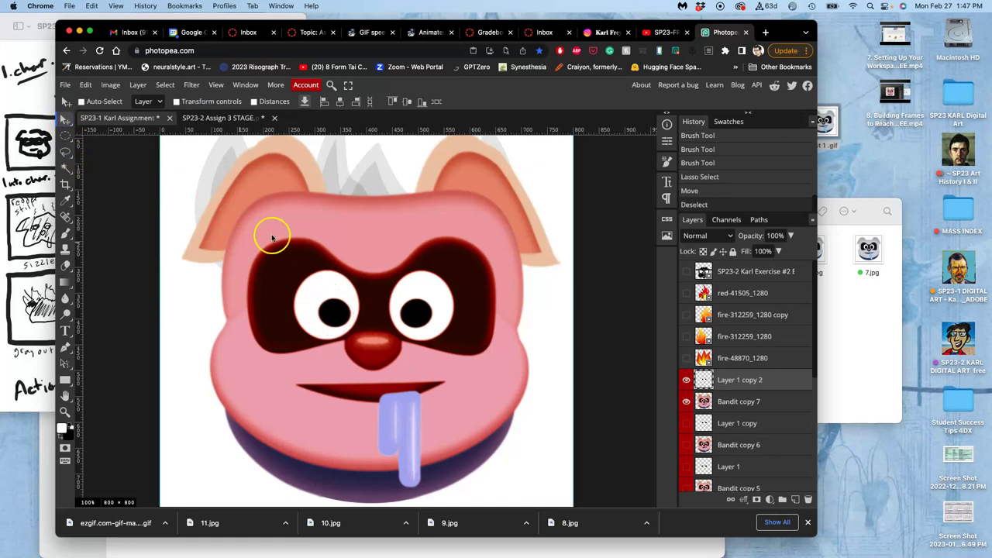
key("ctrl+minus")
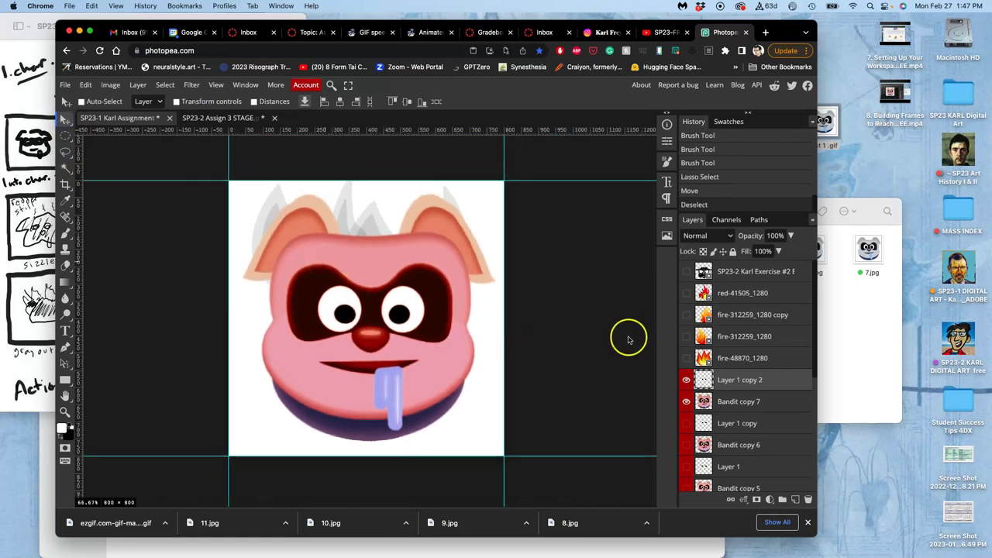
Preview the fire-48870, fire-312259 and red-41505 fire layers, leaving both fire-312259 layers visible
left_click(685, 359)
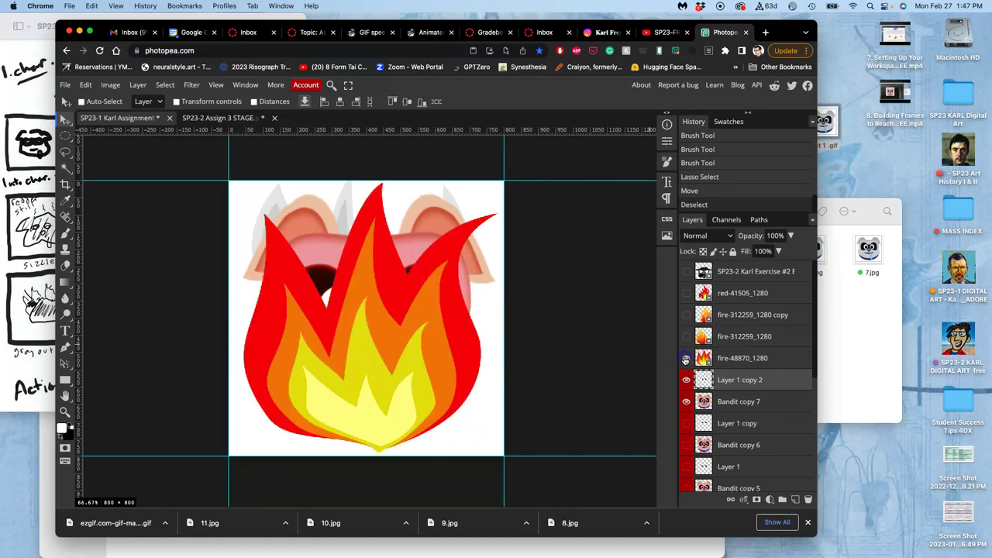
left_click(685, 358)
left_click(685, 358)
left_click(685, 358)
left_click(686, 337)
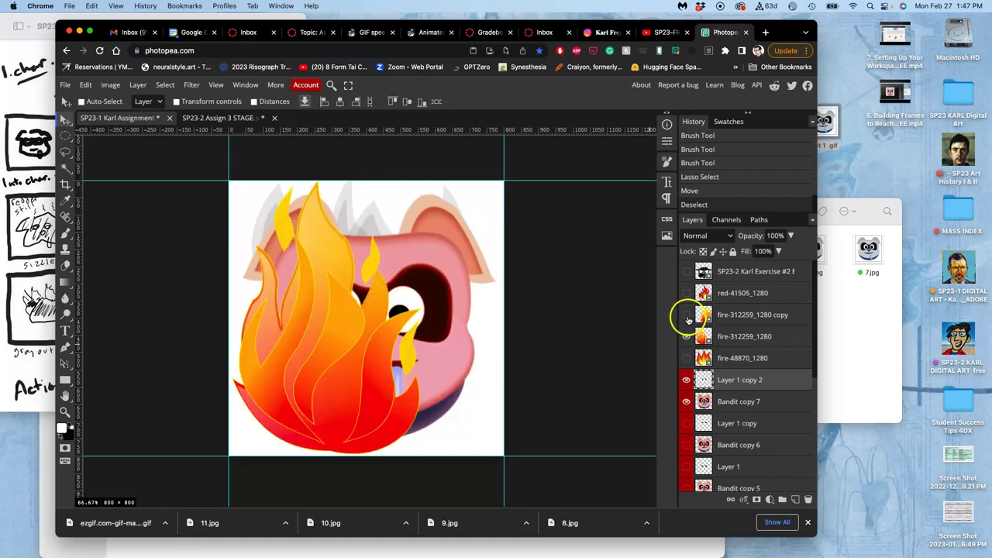
left_click(686, 316)
left_click(686, 316)
left_click(686, 293)
left_click(686, 293)
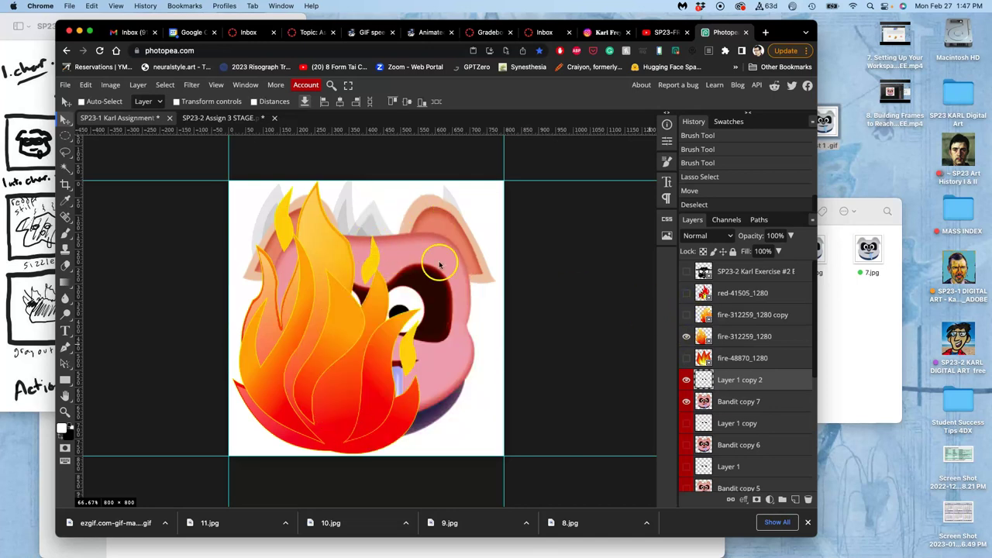
left_click(686, 316)
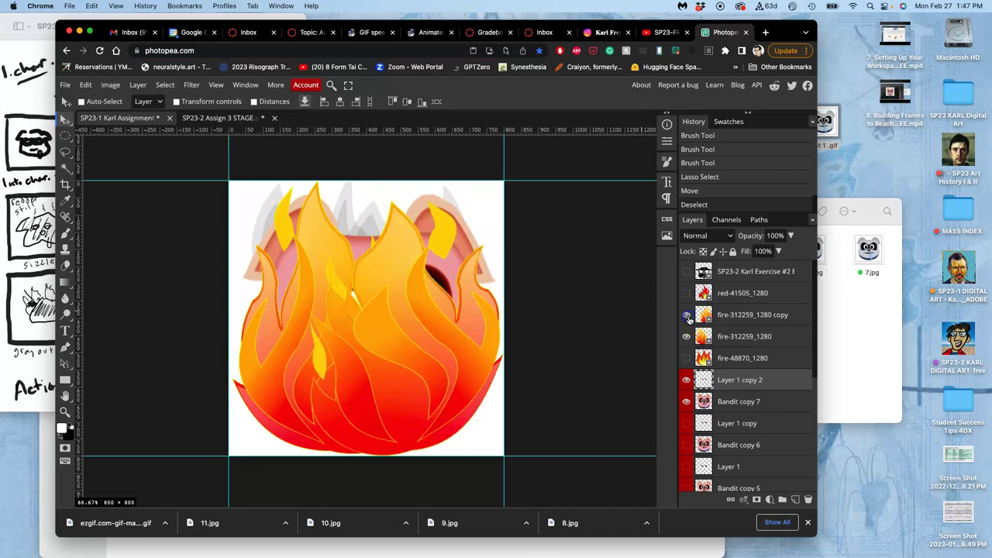
Duplicate both fire-312259 layers, place the copies just under Bandit copy 7, and hide the originals
left_click(740, 315)
left_click(741, 338, "shift")
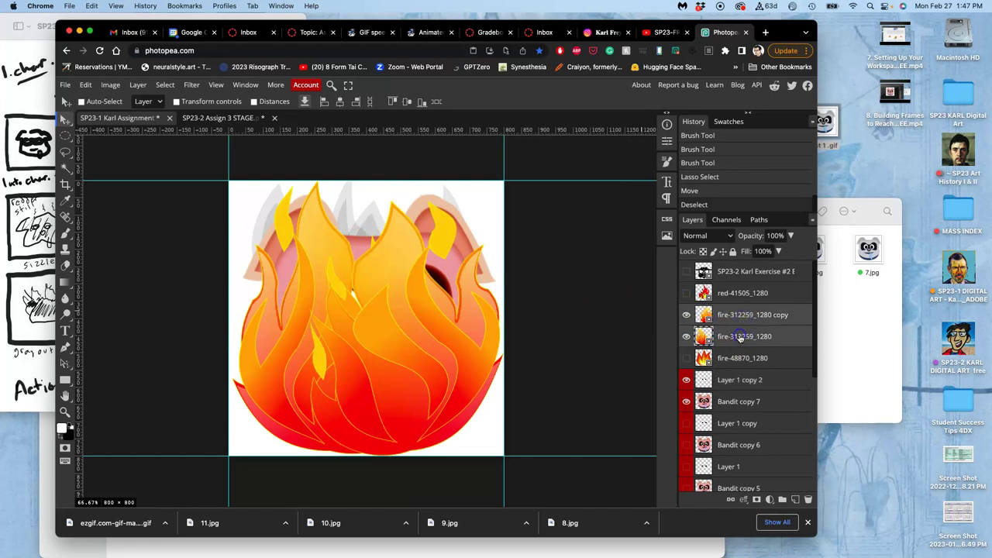
key("ctrl+j")
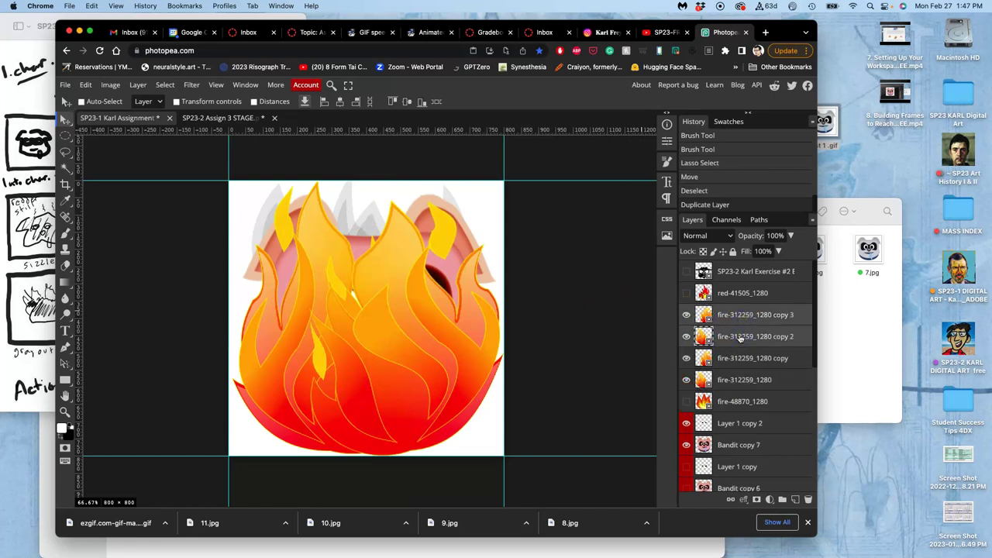
key("ctrl+bracketleft")
key("ctrl+bracketleft")
key("ctrl+bracketleft")
key("ctrl+bracketleft")
key("ctrl+bracketleft")
key("ctrl+bracketleft")
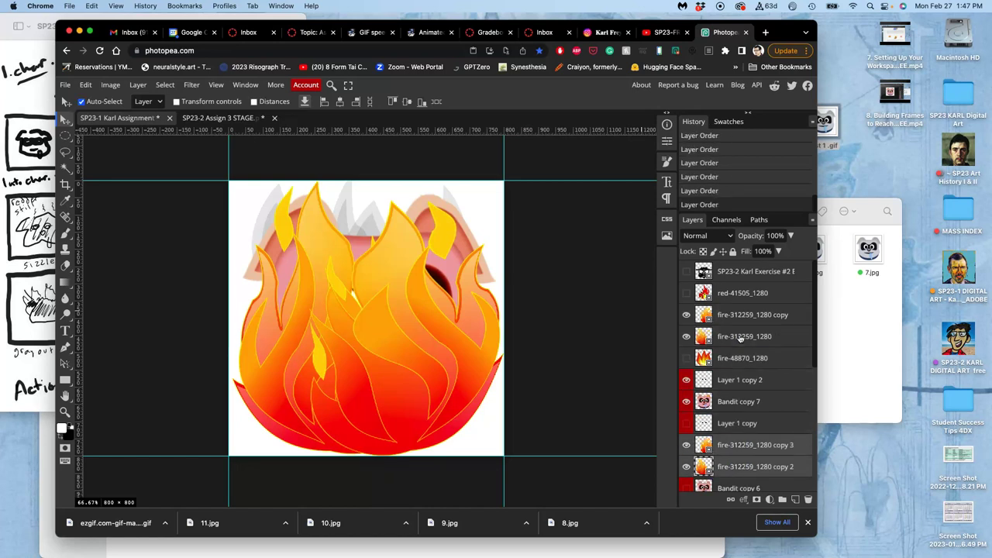
key("ctrl+bracketleft")
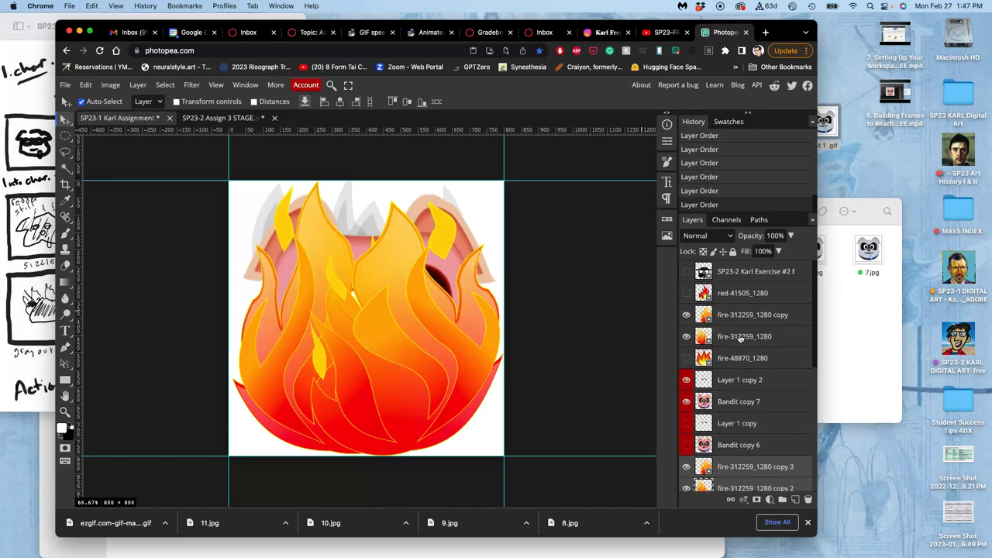
key("super+bracketright")
key("super+bracketright")
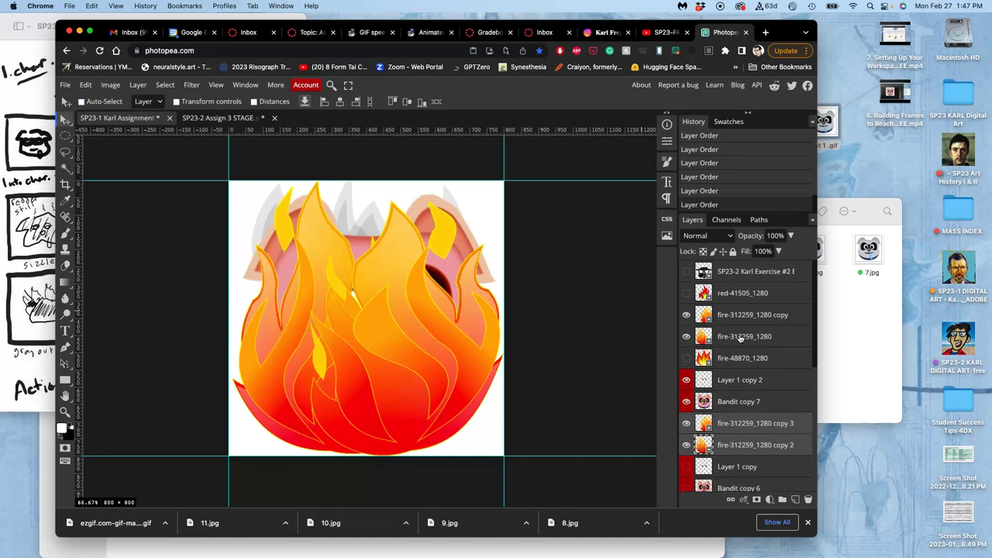
left_click(686, 315)
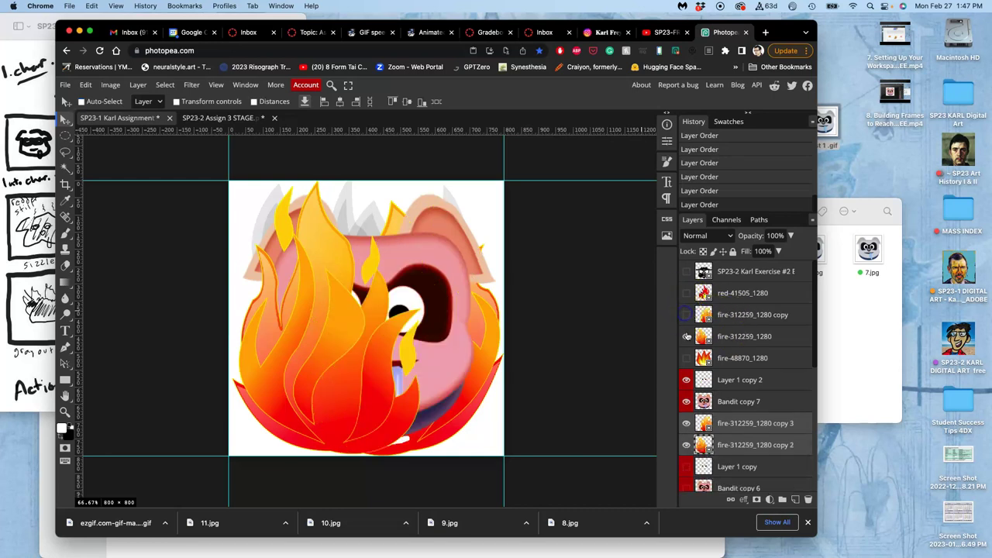
left_click(686, 336)
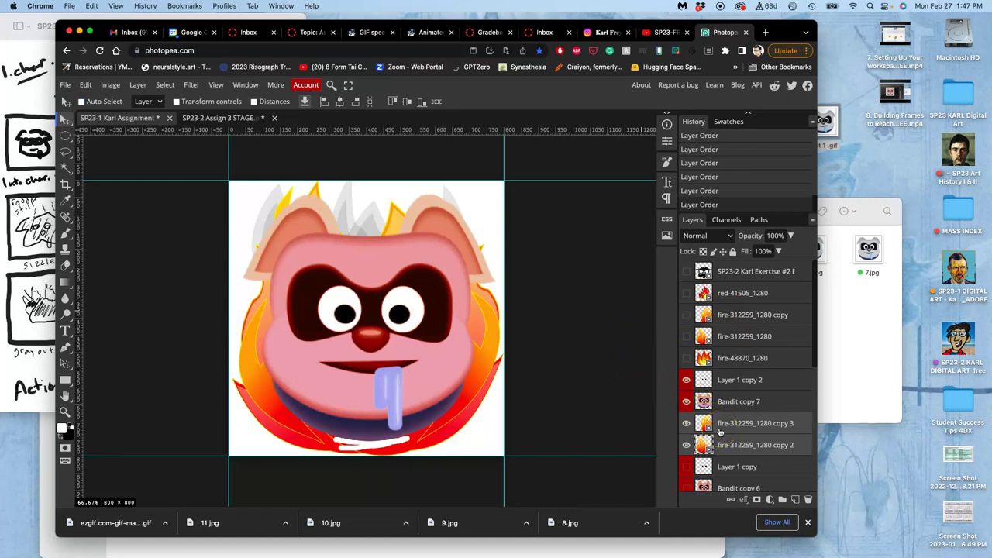
Merge the fire copies into fire-312259_1280 copy 3 and warp its corners and sides inward into flames above the head
key("super+e")
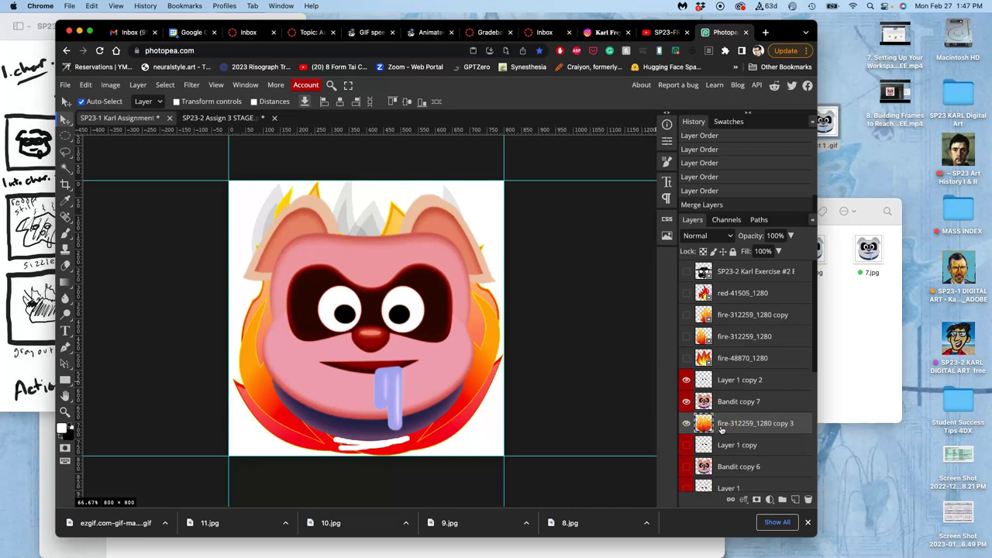
key("super+t")
right_click(468, 424)
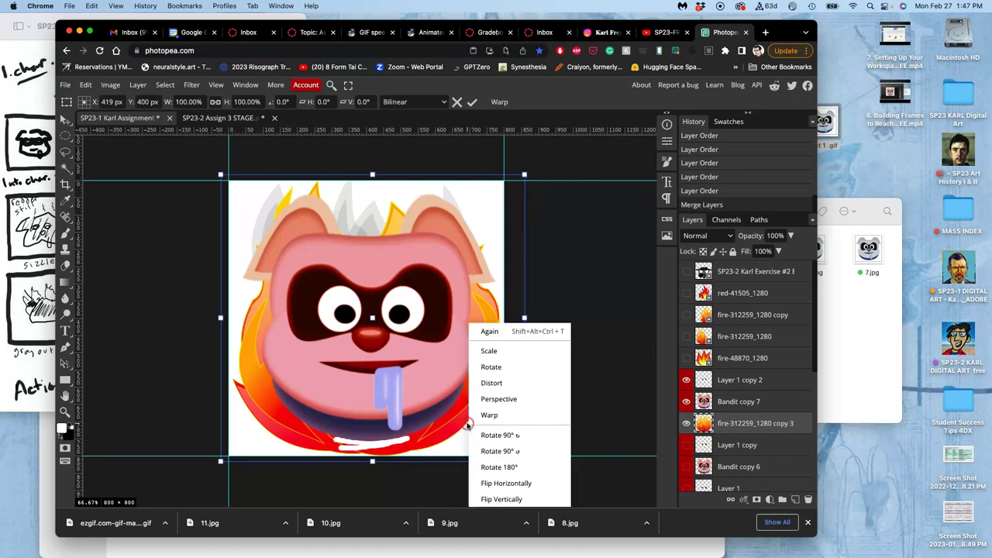
left_click(493, 415)
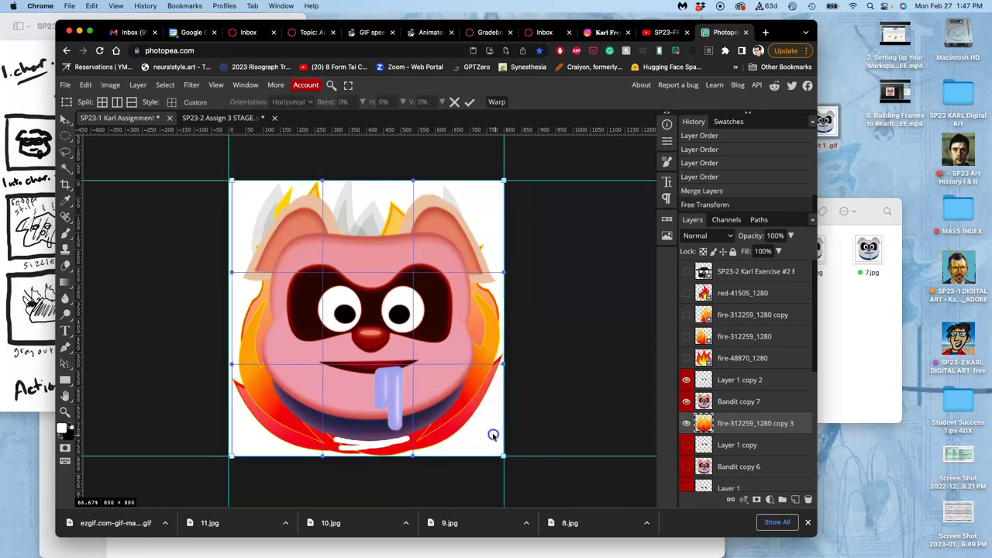
left_click_drag(492, 435, 465, 412)
left_click_drag(499, 261, 469, 268)
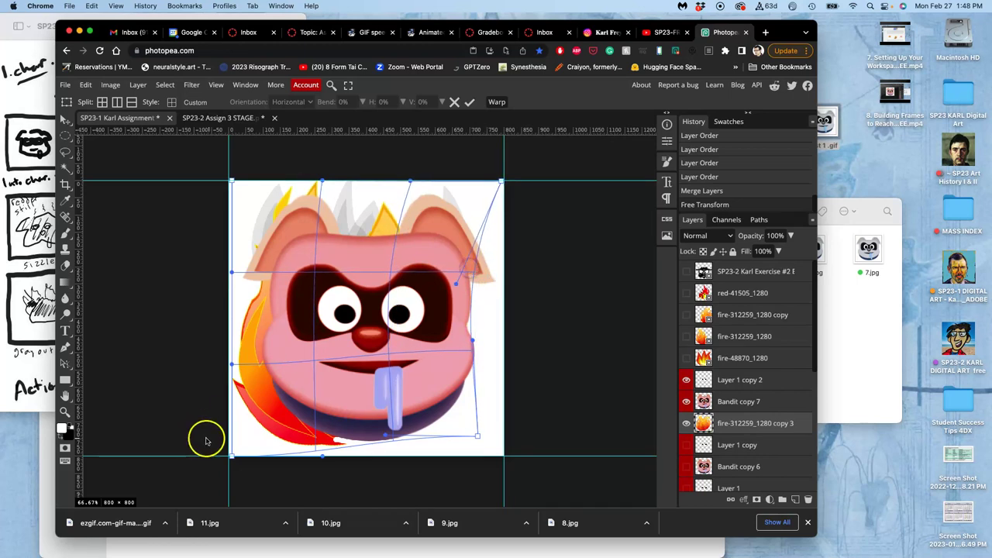
left_click_drag(248, 433, 290, 415)
left_click_drag(277, 280, 293, 258)
left_click_drag(354, 175, 360, 185)
key("Return")
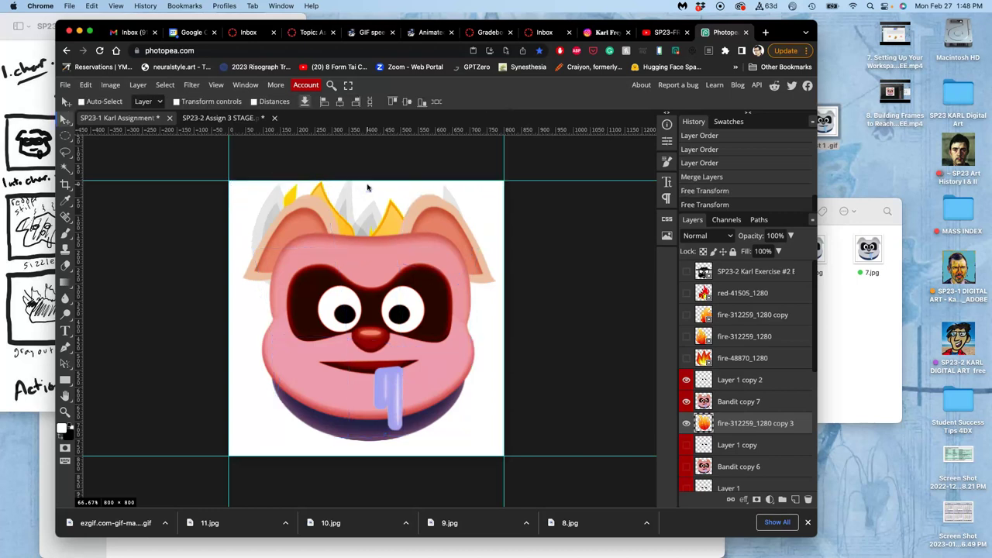
Duplicate the four cigar layers, merge the duplicates into one layer, and hide the original cigars
scroll(719, 425, "down", 1)
scroll(719, 425, "down", 5)
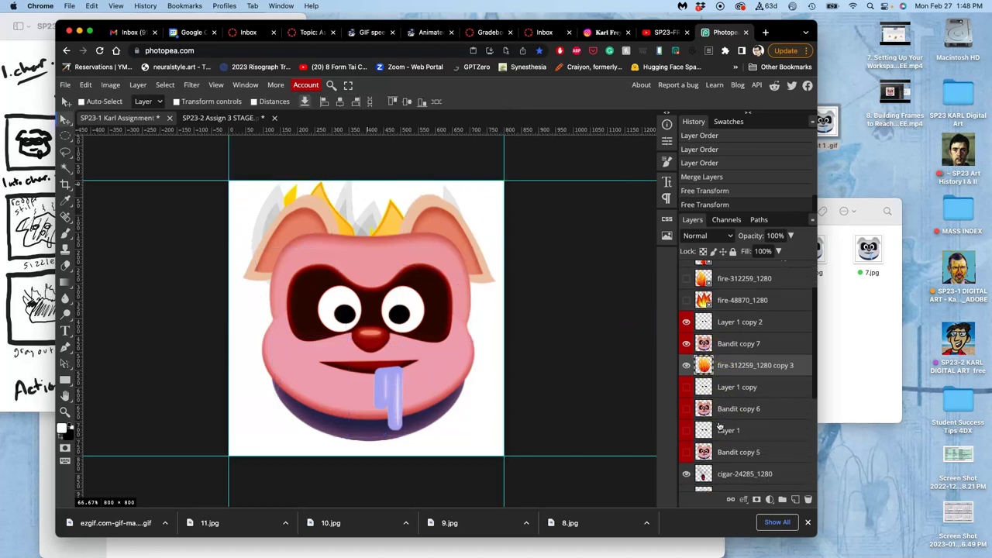
left_click(720, 452)
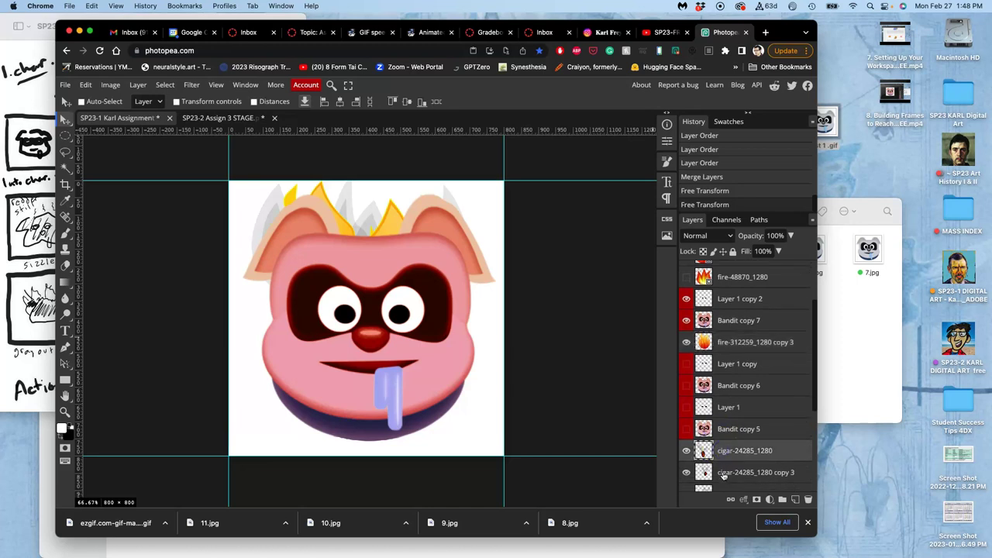
scroll(723, 473, "down", 4)
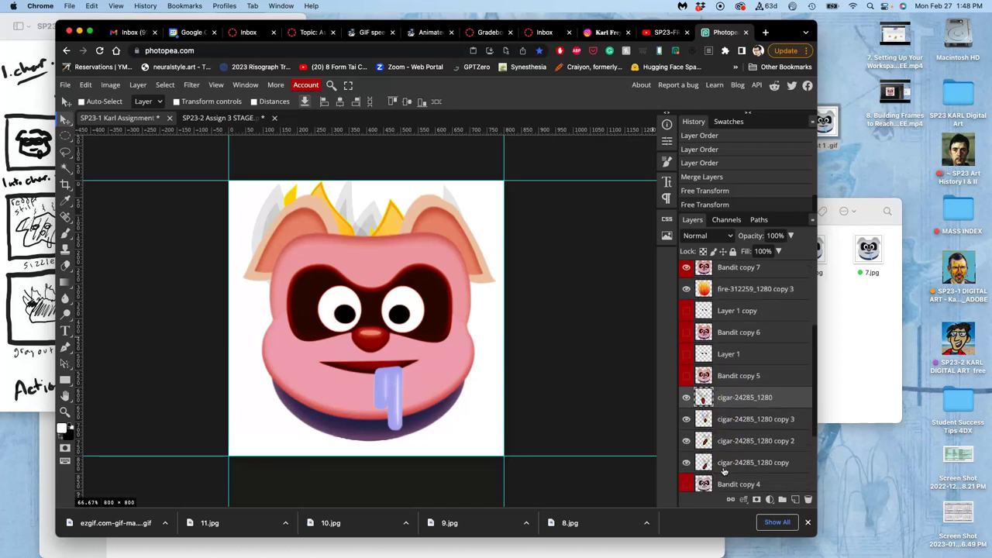
left_click(723, 463, "shift")
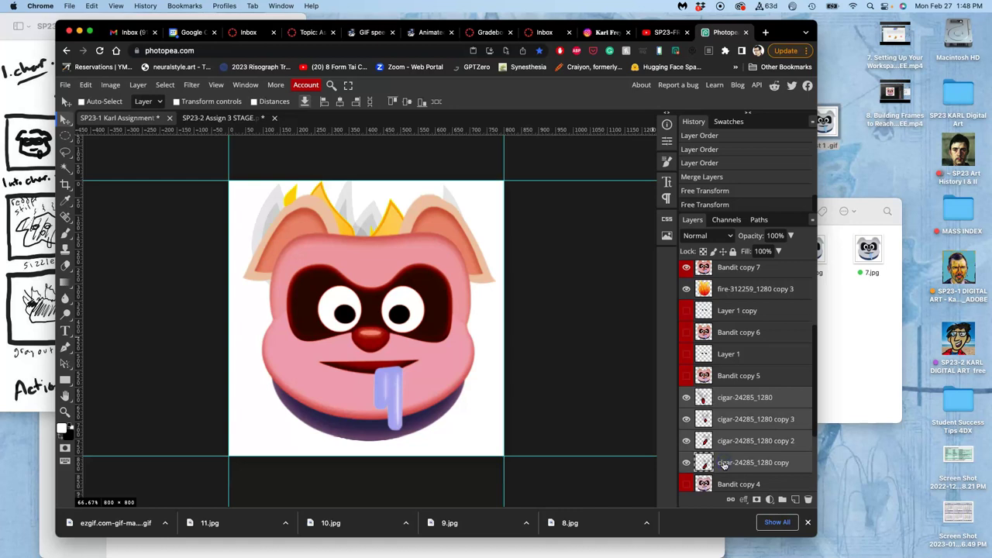
key("super+j")
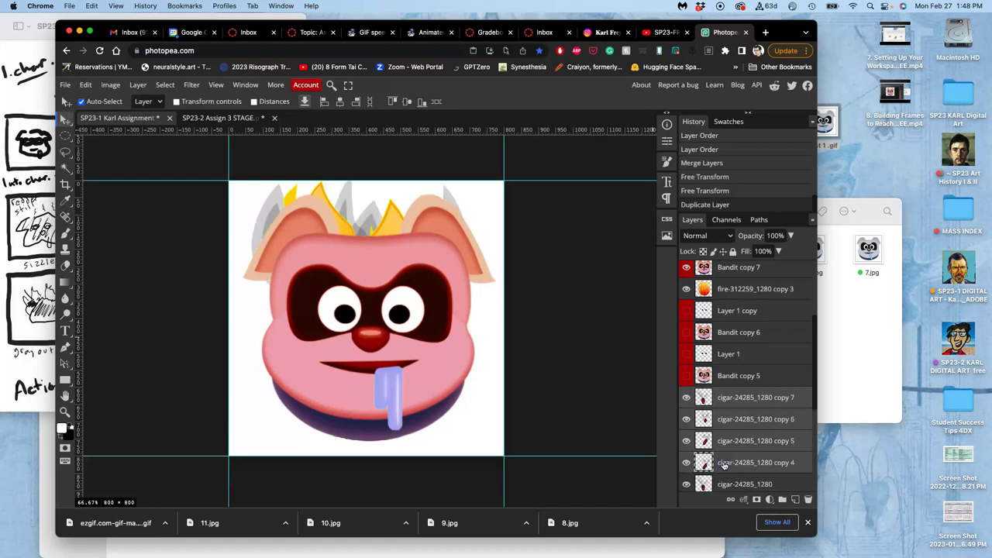
key("super+e")
left_click_drag(723, 418, 685, 459)
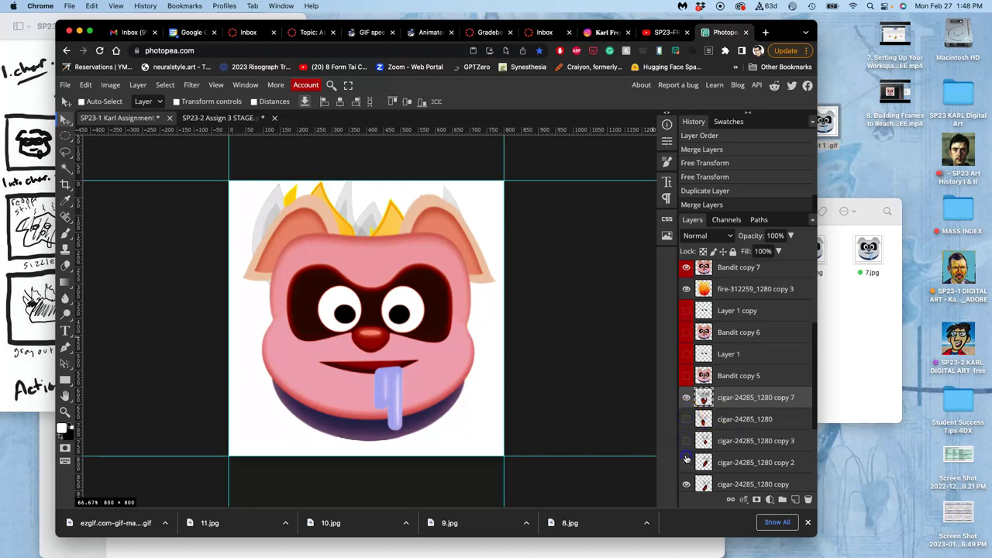
Flip the merged cigar layer horizontally and nudge it about 12 px down
left_click(730, 401)
key("super+t")
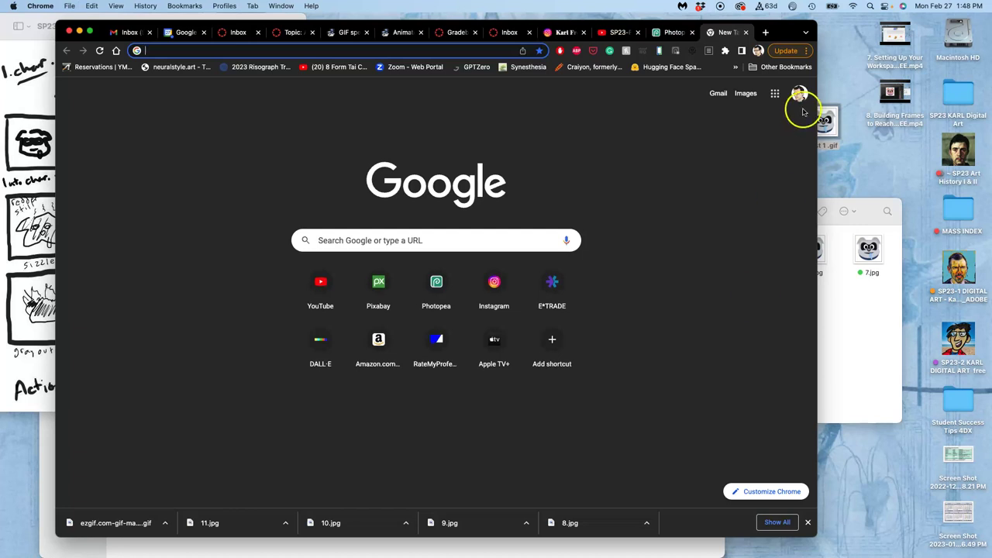
left_click(745, 32)
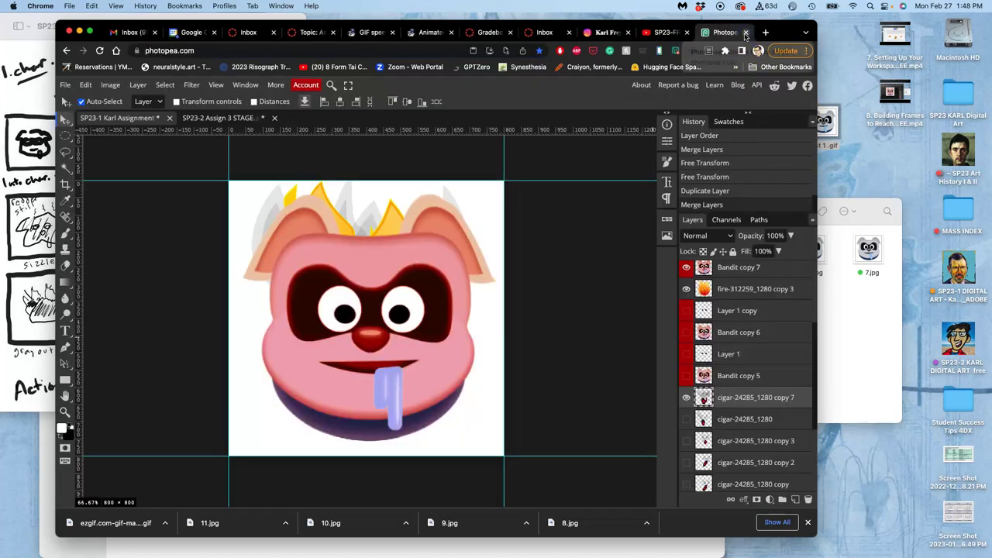
key("alt+super+t")
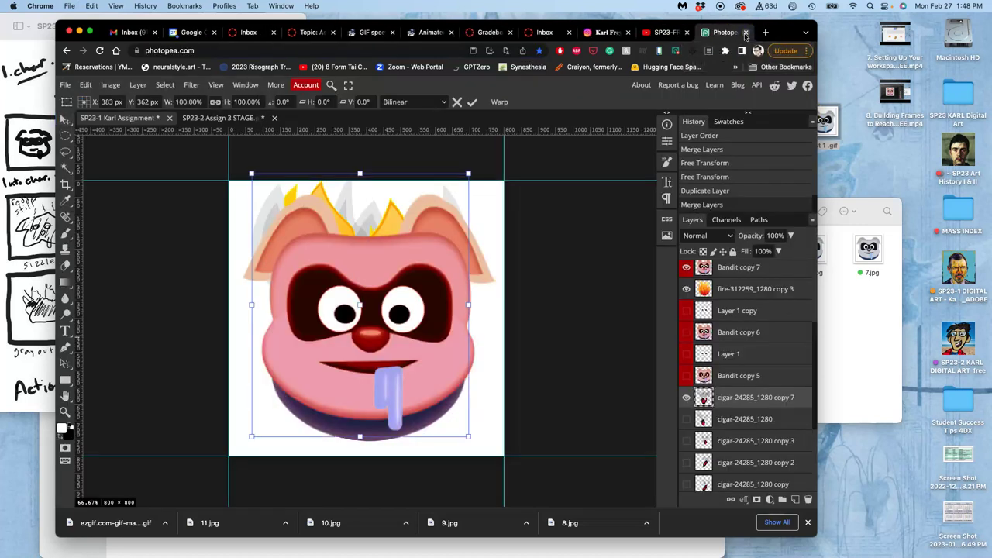
right_click(374, 222)
left_click(401, 380)
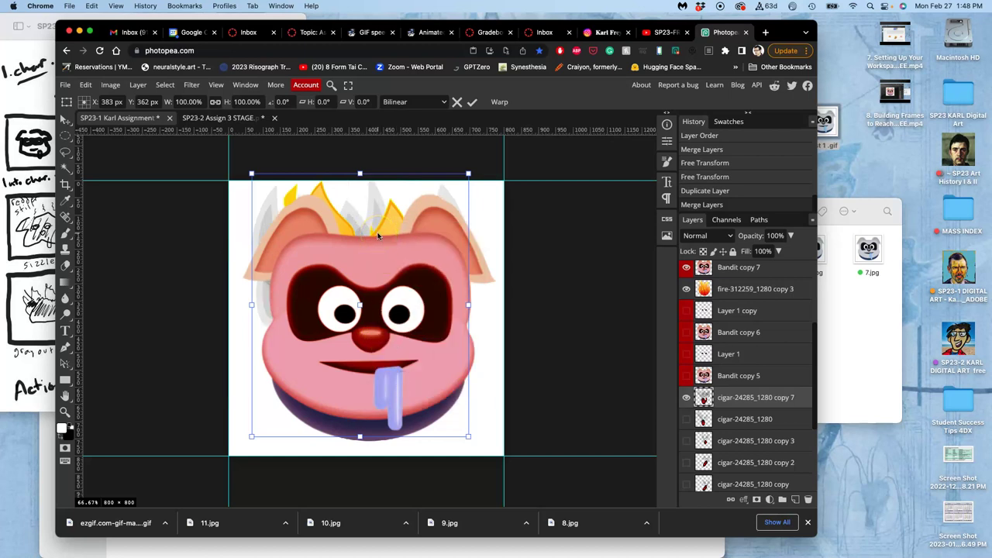
left_click_drag(373, 219, 374, 224)
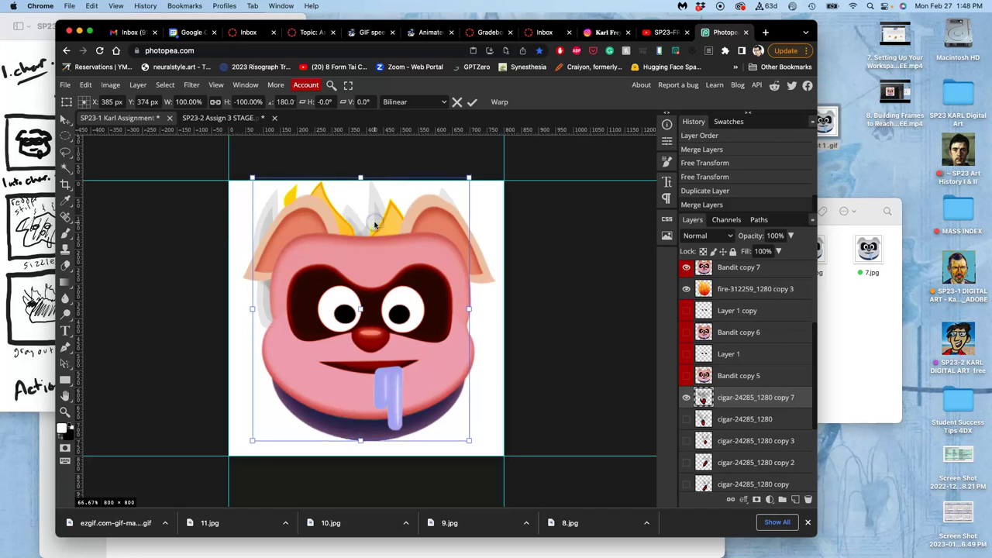
key("Return")
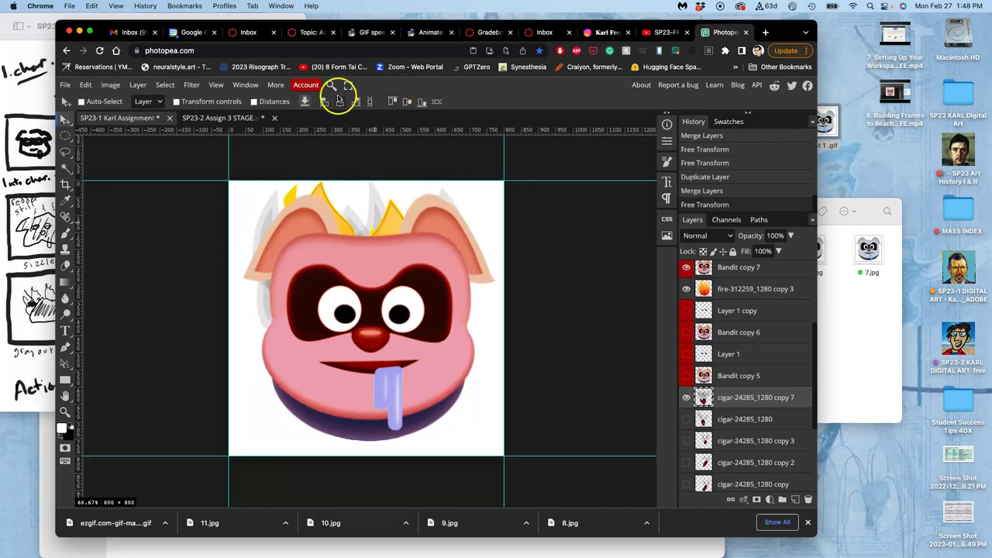
Compare the flame-topped document against the other open document, ending on the fire document
left_click(236, 118)
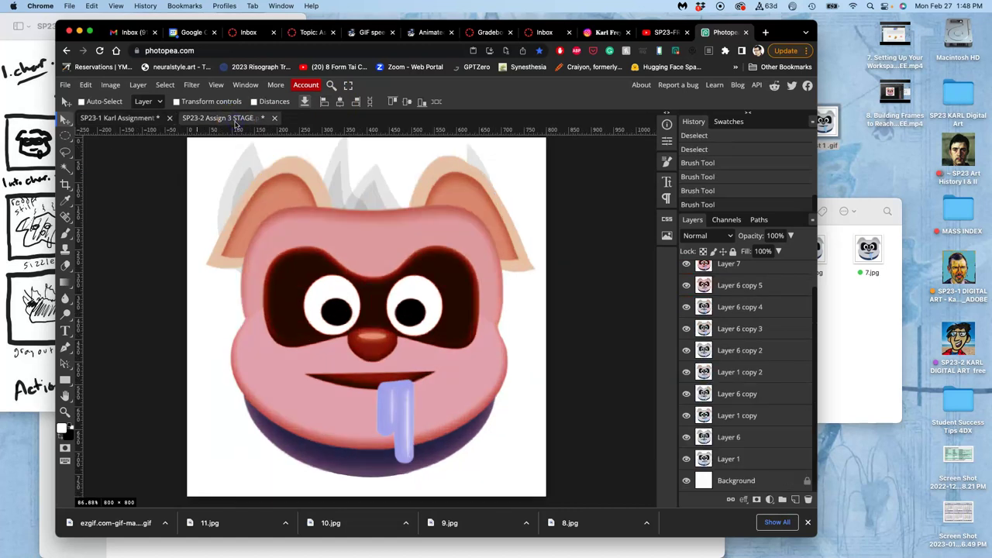
left_click(146, 117)
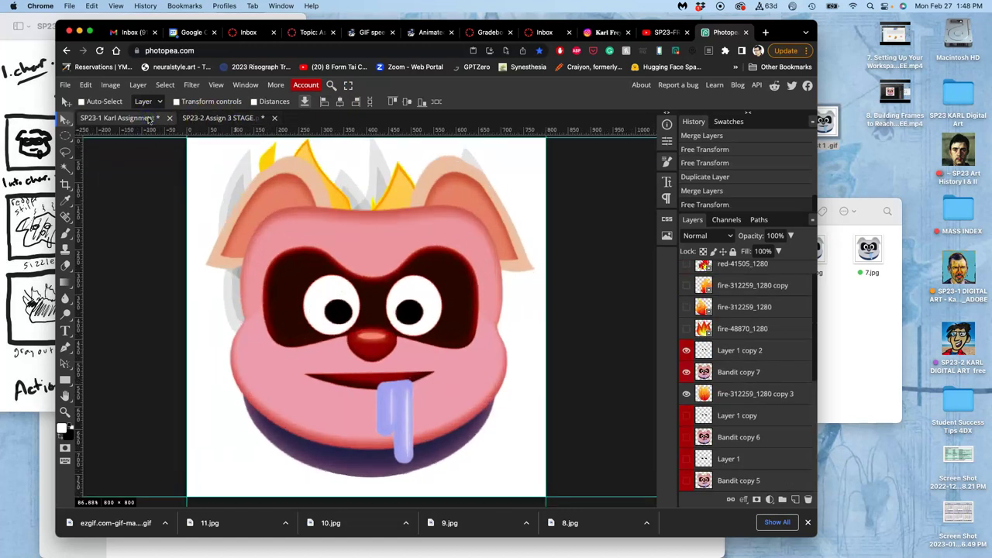
left_click(206, 117)
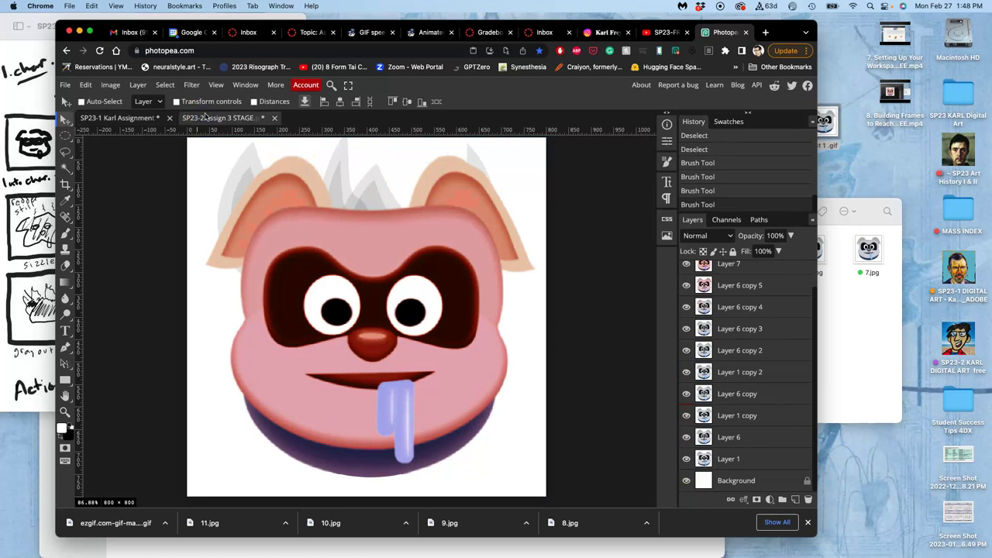
left_click(134, 119)
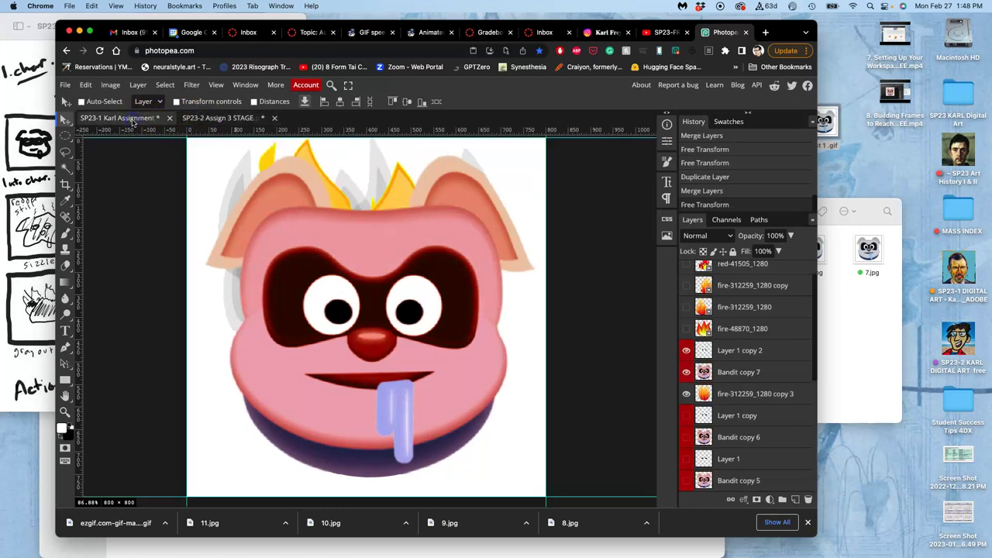
left_click(198, 117)
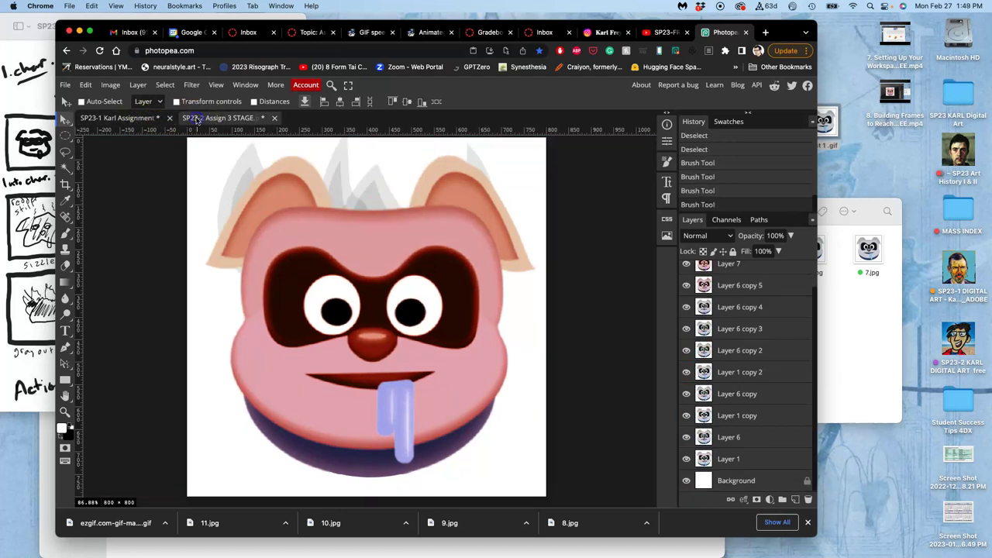
left_click(143, 121)
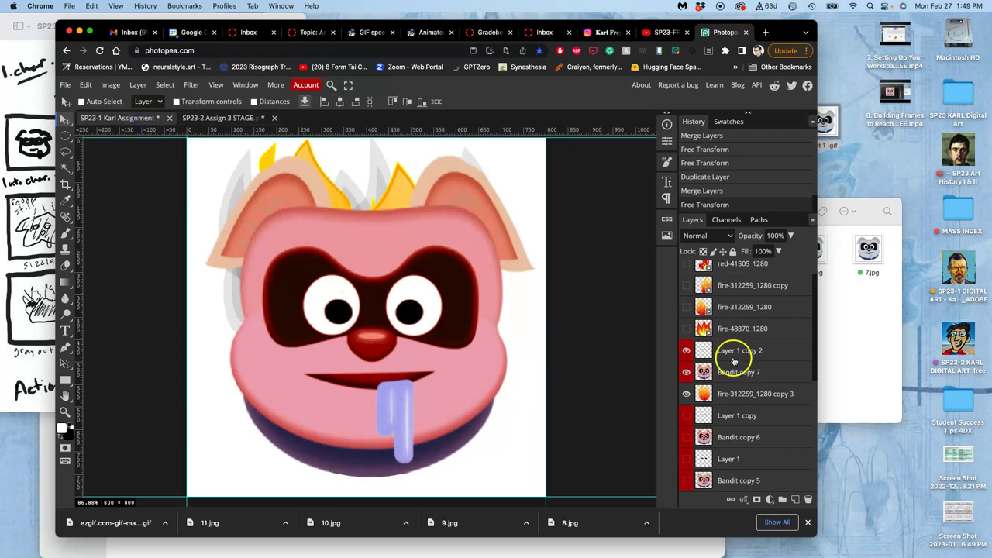
Enable a Gradient Overlay on Bandit copy 7 using the red-to-green preset, reversed so red is on top
double_click(776, 372)
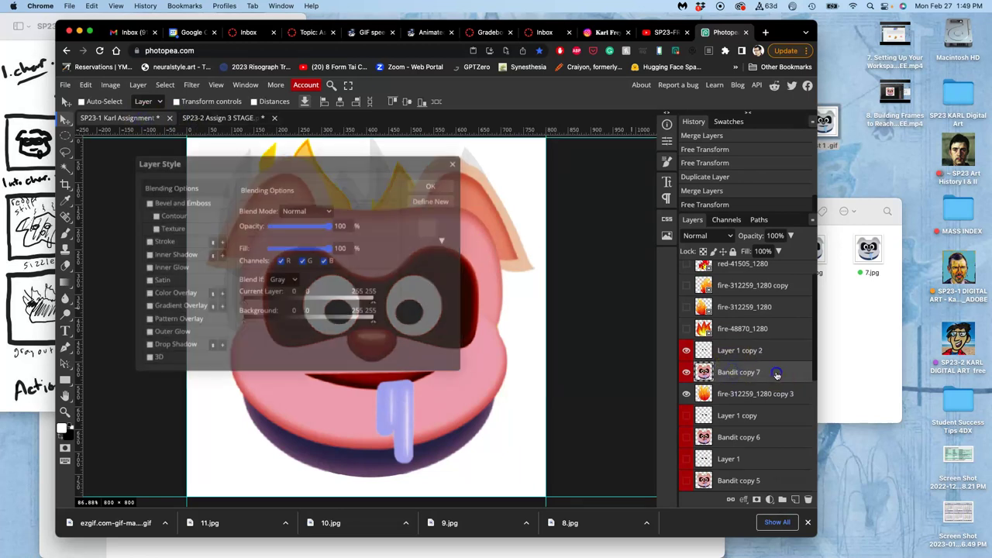
left_click_drag(305, 159, 661, 128)
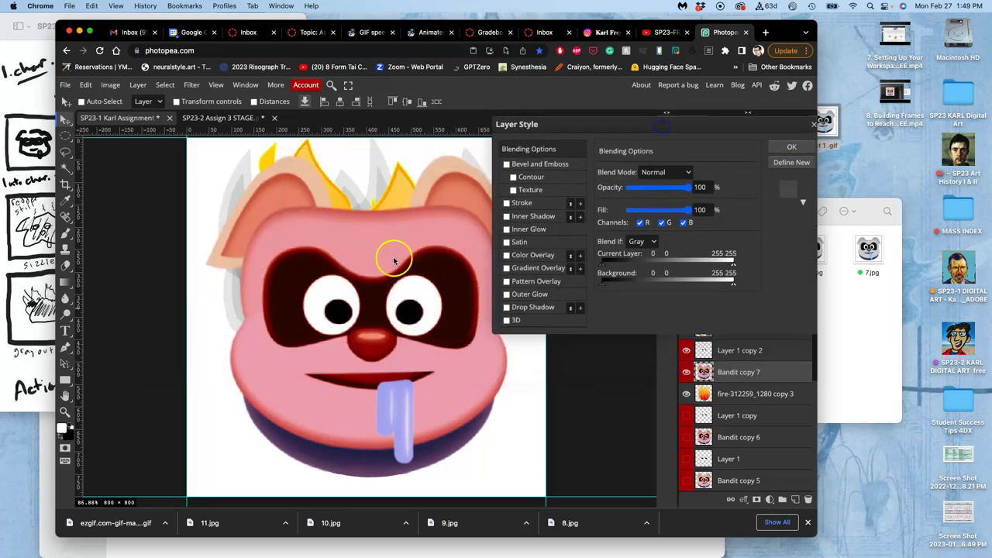
left_click(507, 268)
left_click(533, 268)
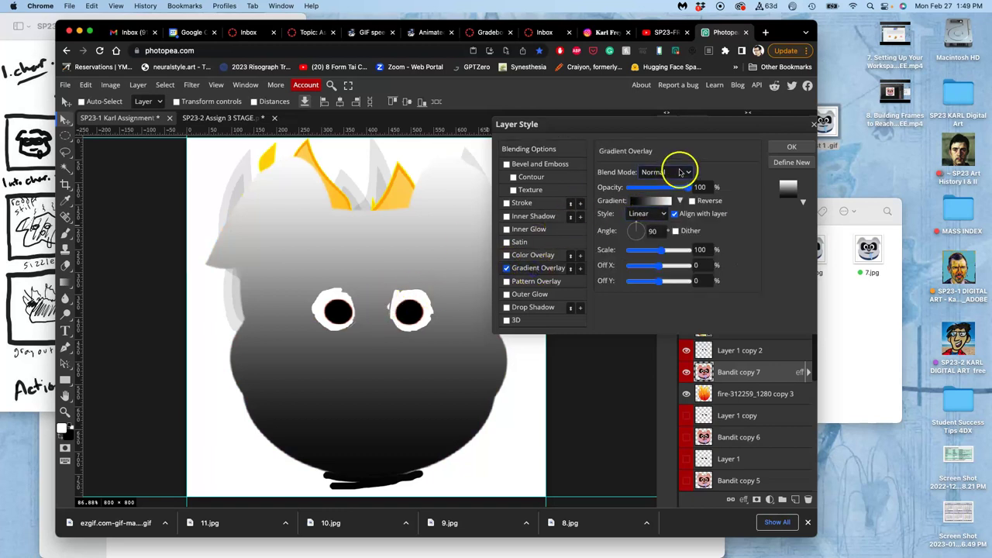
left_click(663, 201)
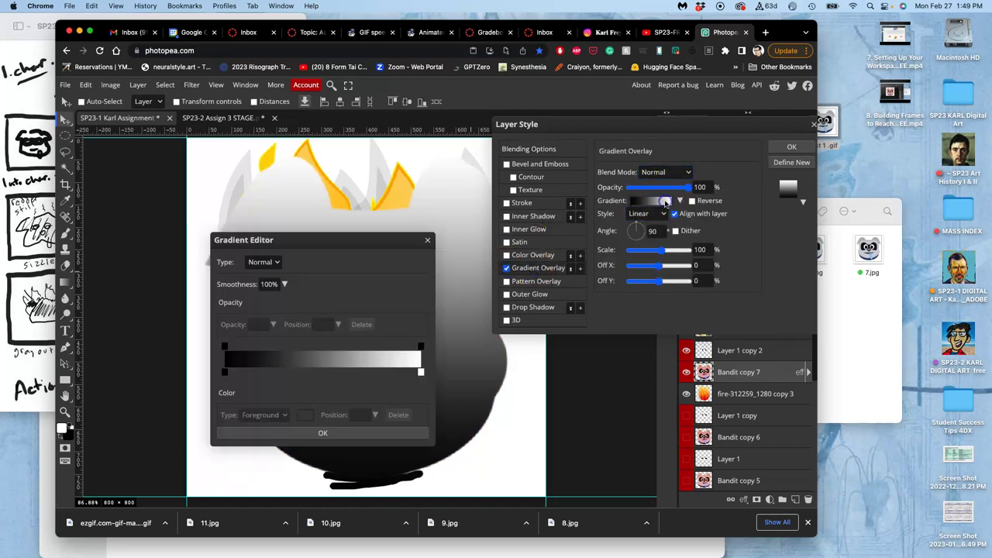
left_click(427, 241)
left_click(681, 201)
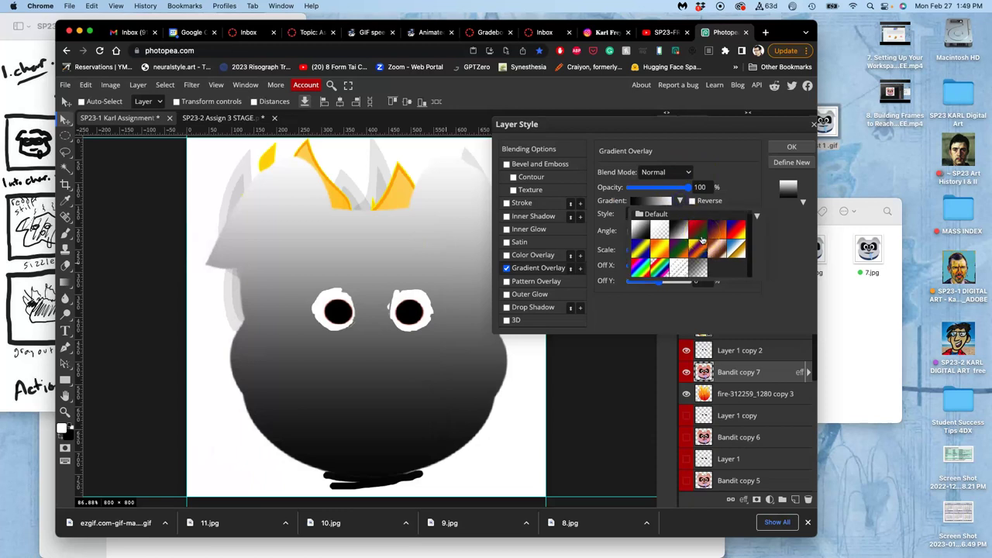
left_click(700, 236)
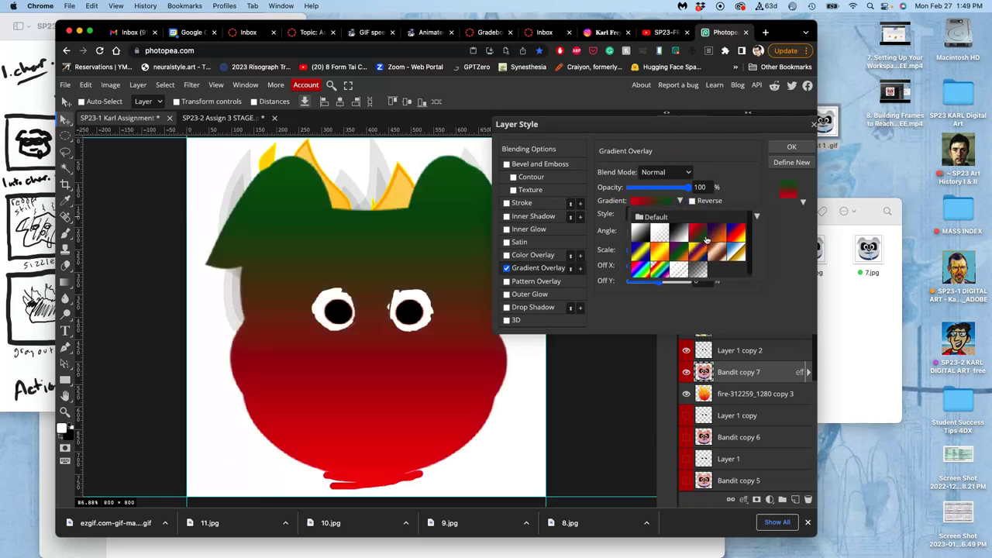
left_click(693, 201)
left_click(692, 201)
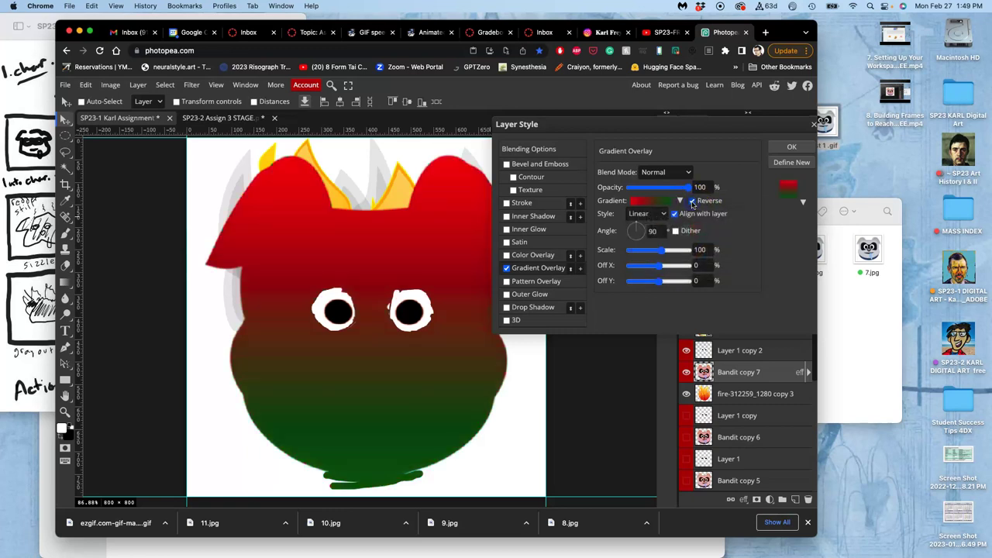
Change the gradient's green end stop to pale yellow
left_click(664, 201)
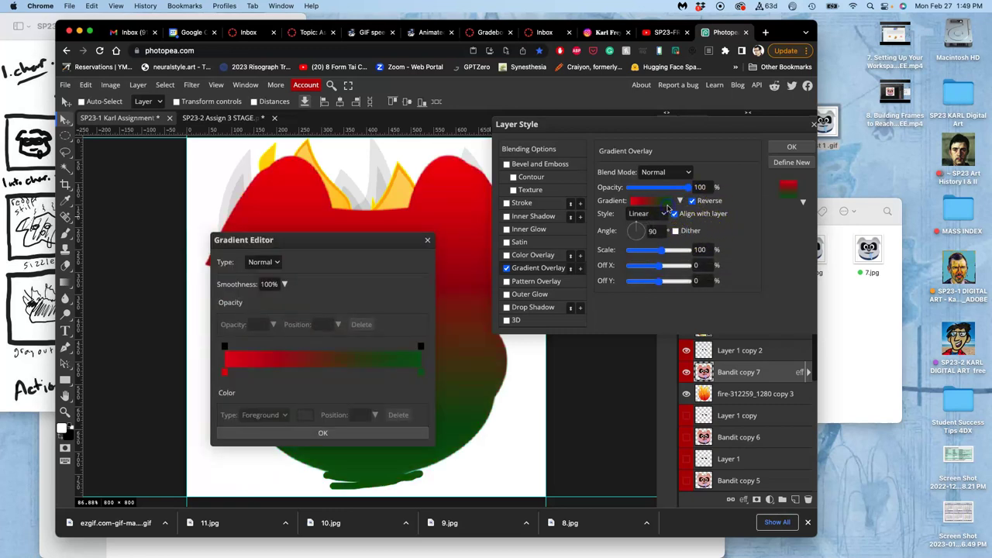
left_click(420, 372)
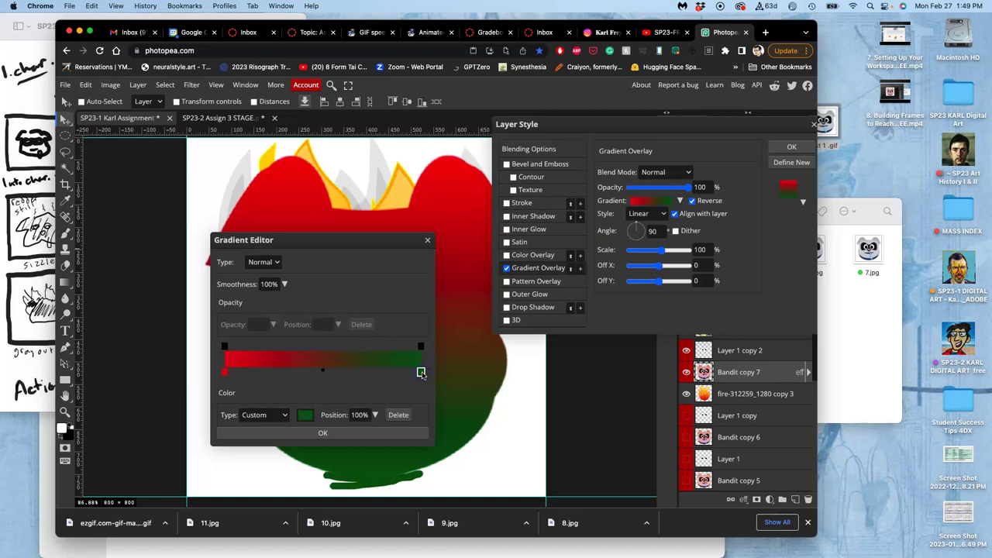
double_click(421, 373)
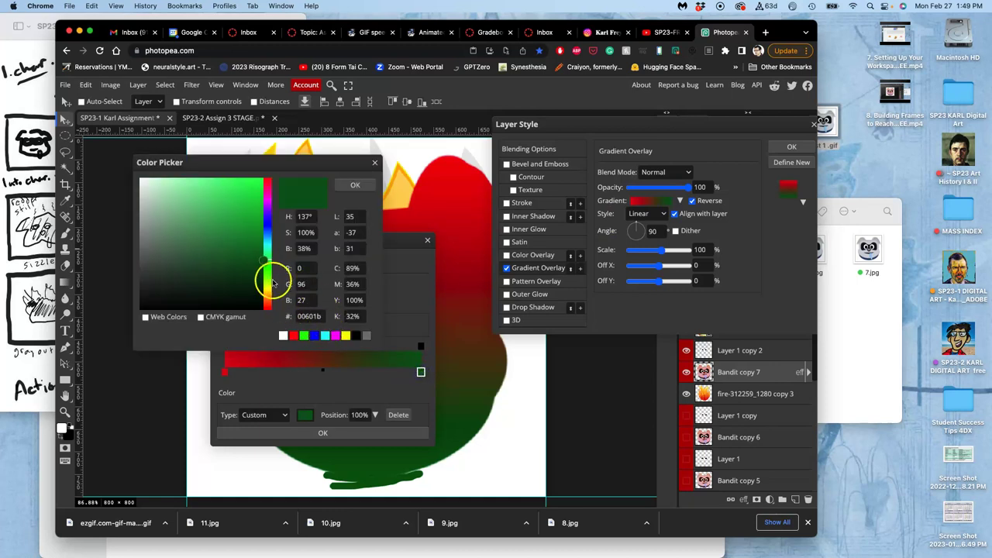
left_click_drag(268, 288, 266, 293)
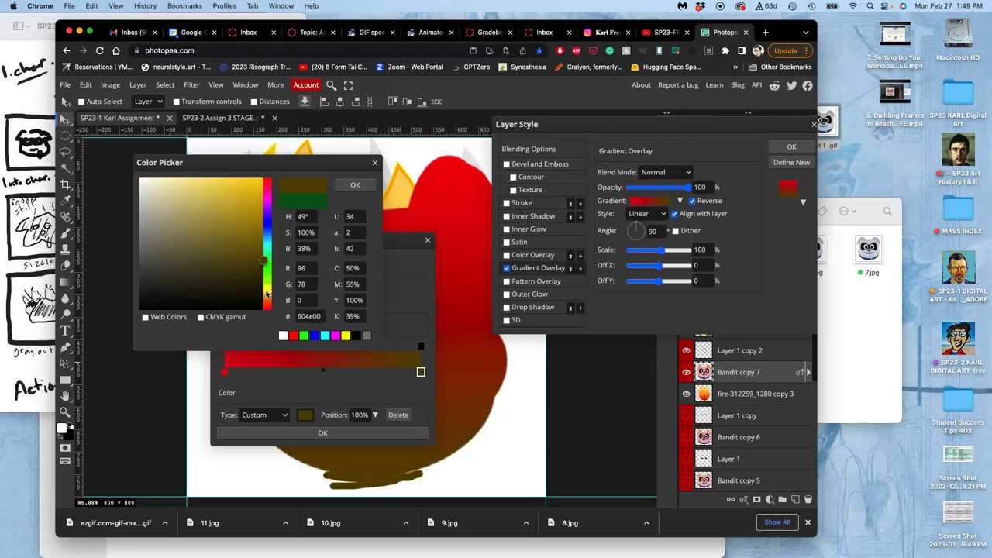
left_click_drag(182, 213, 189, 182)
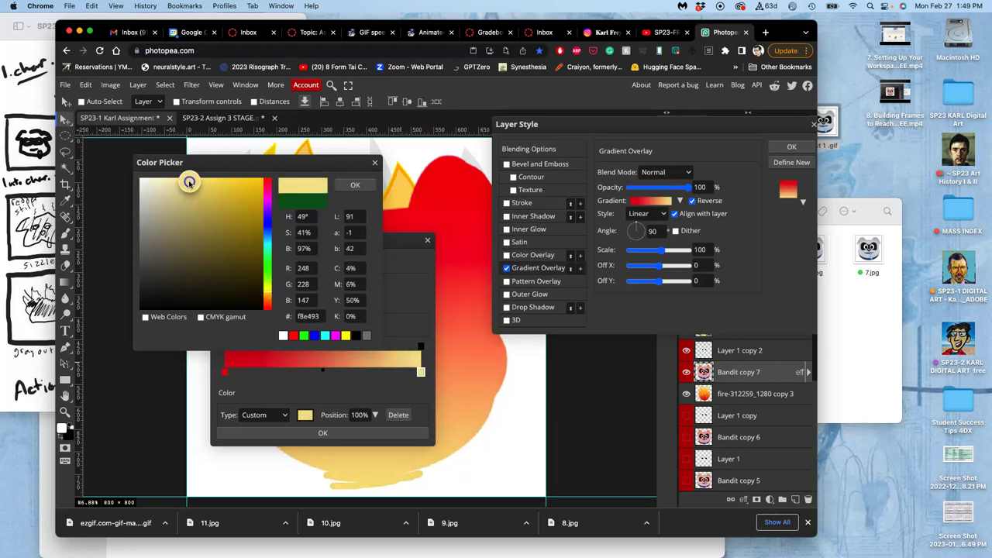
left_click(353, 187)
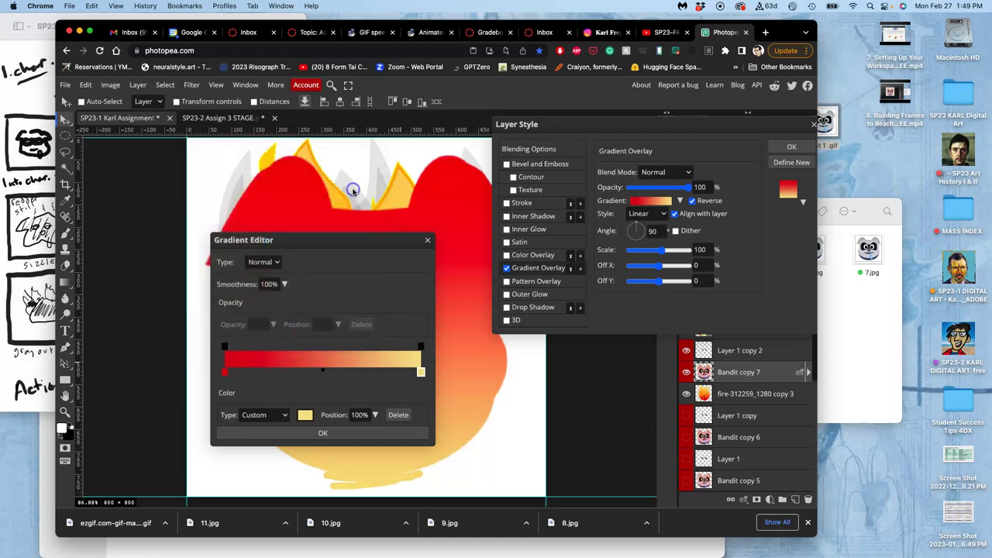
left_click(333, 433)
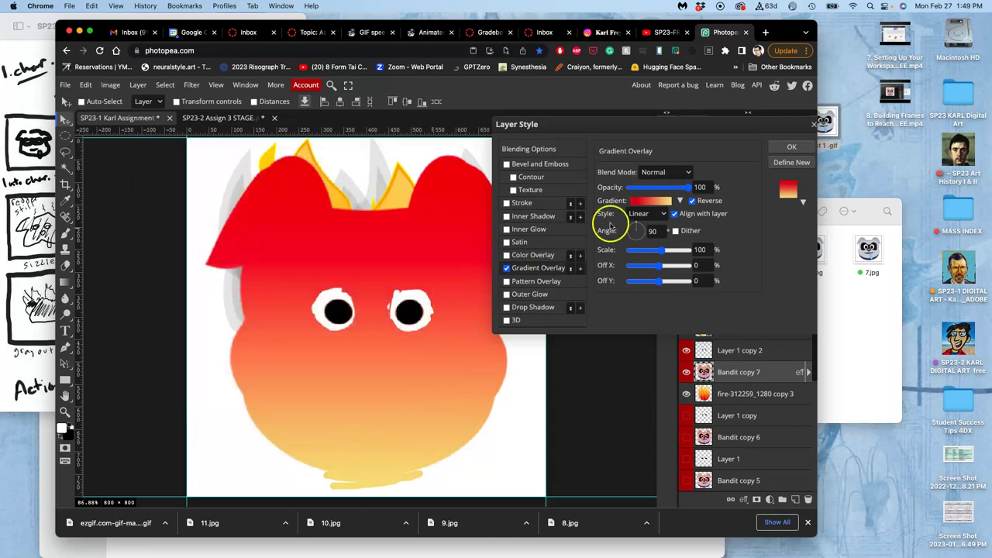
Set the gradient overlay's blend mode to Soft Light and its opacity to 84%
left_click(659, 172)
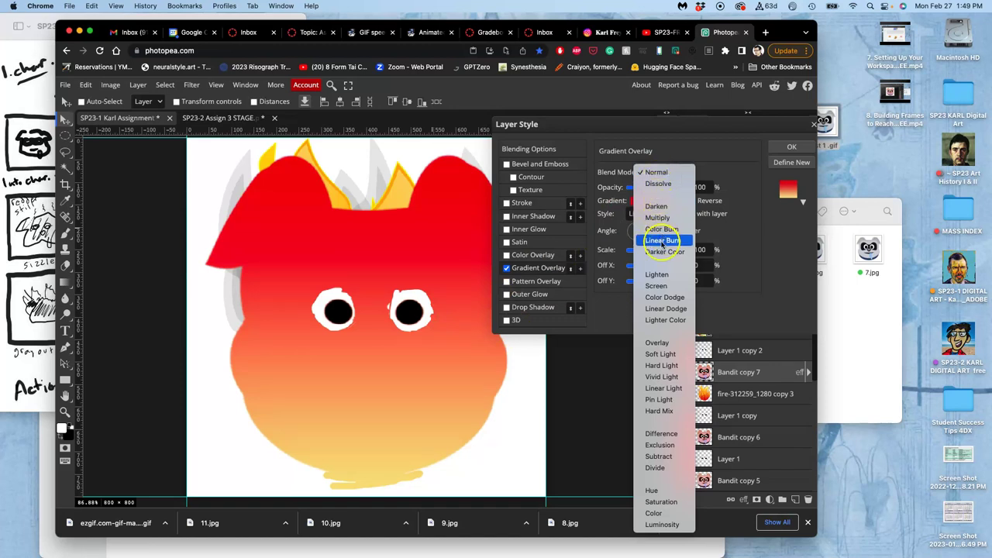
left_click(660, 355)
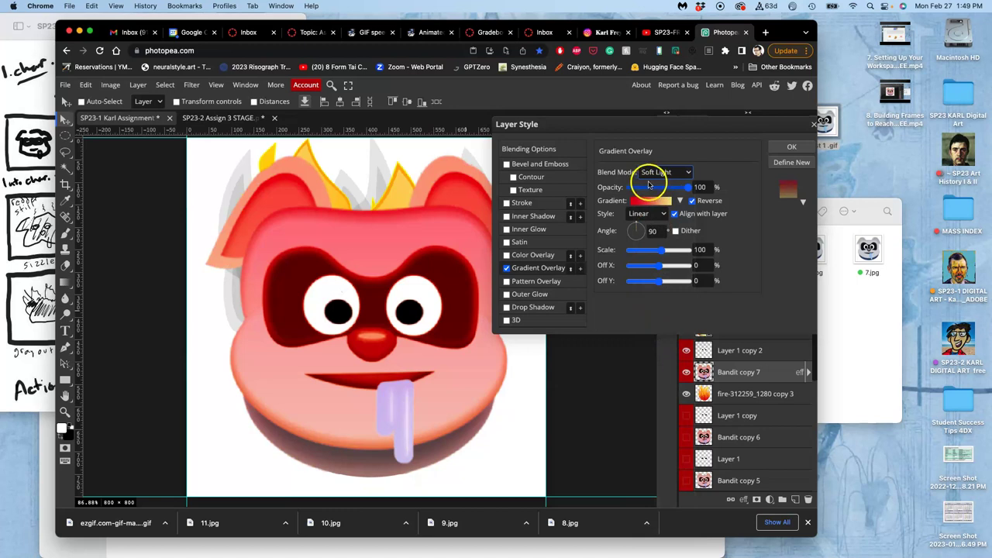
left_click_drag(690, 187, 572, 191)
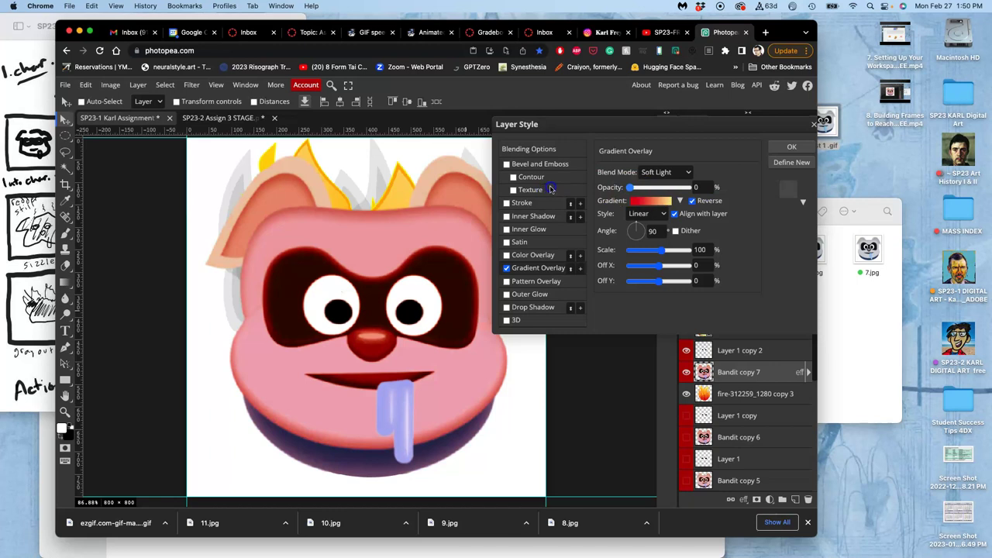
left_click_drag(634, 188, 664, 190)
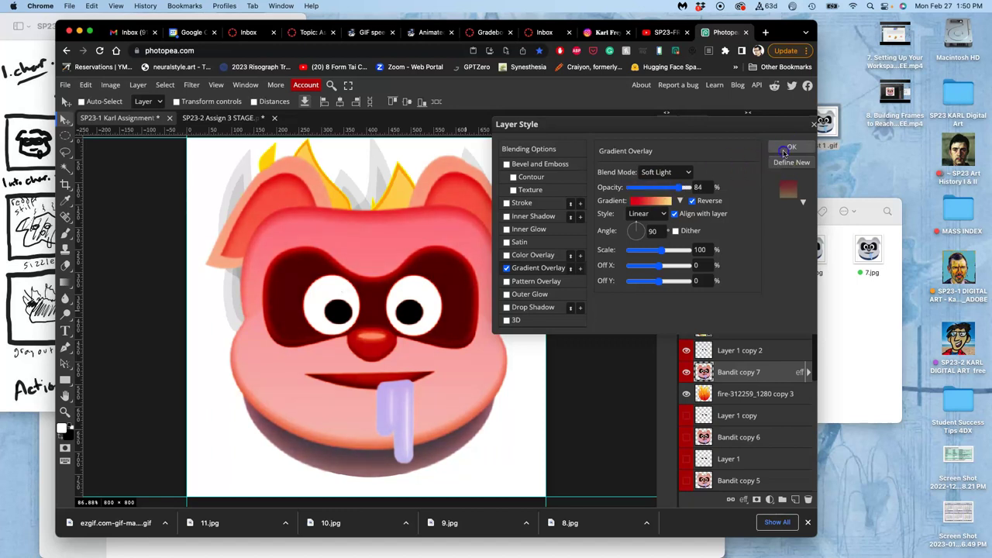
Duplicate the glowing layer as Bandit copy 8 and lower its gradient overlay opacity to 39%
left_click(787, 149)
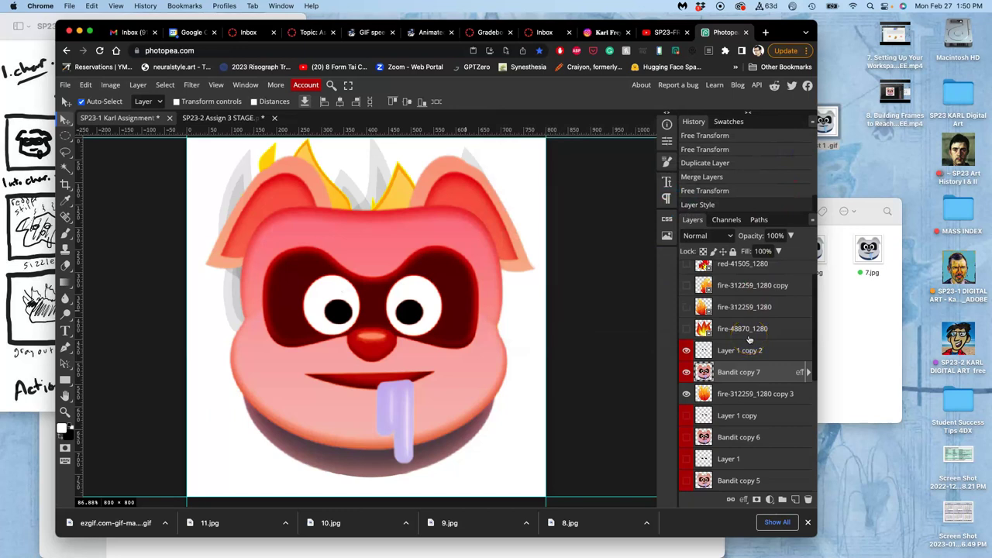
key("ctrl+j")
left_click(807, 372)
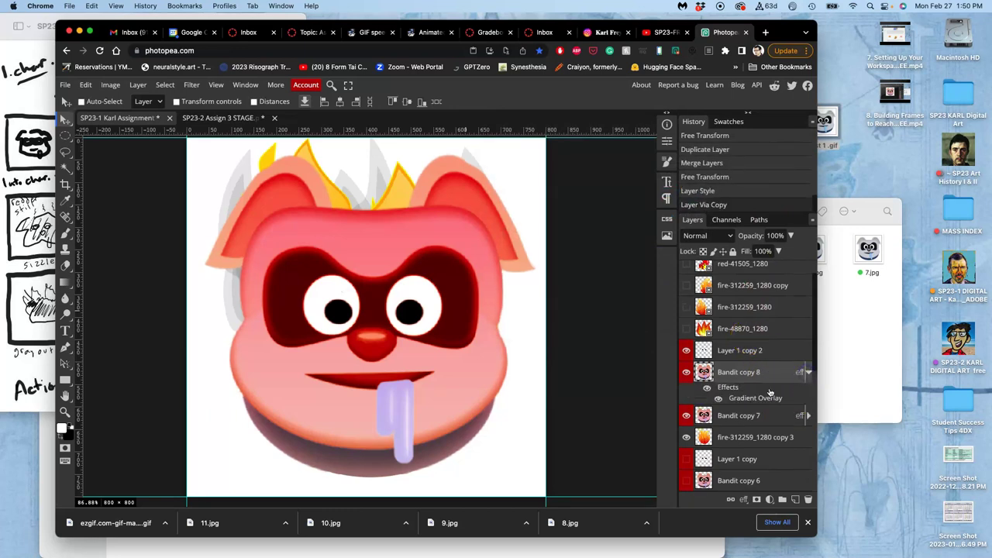
double_click(751, 398)
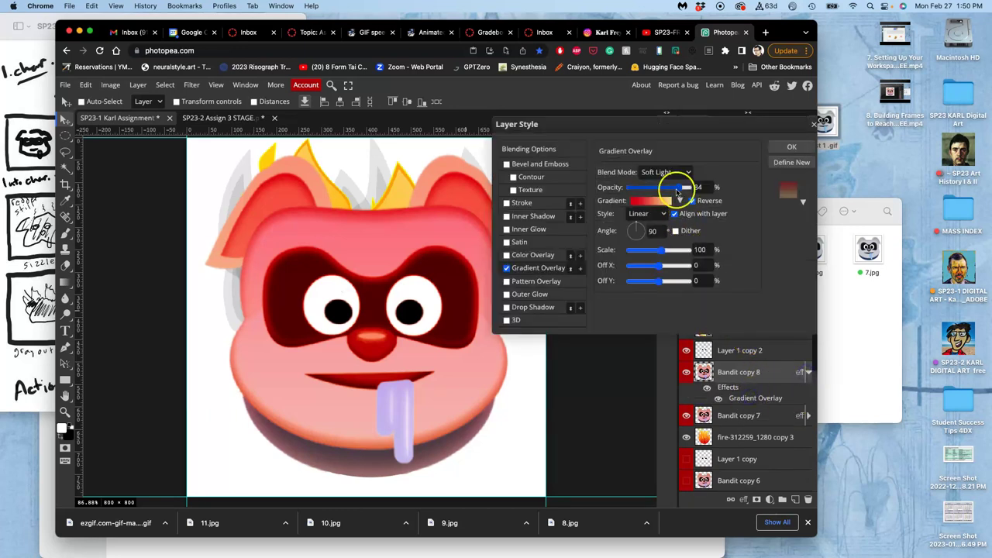
left_click_drag(677, 189, 648, 192)
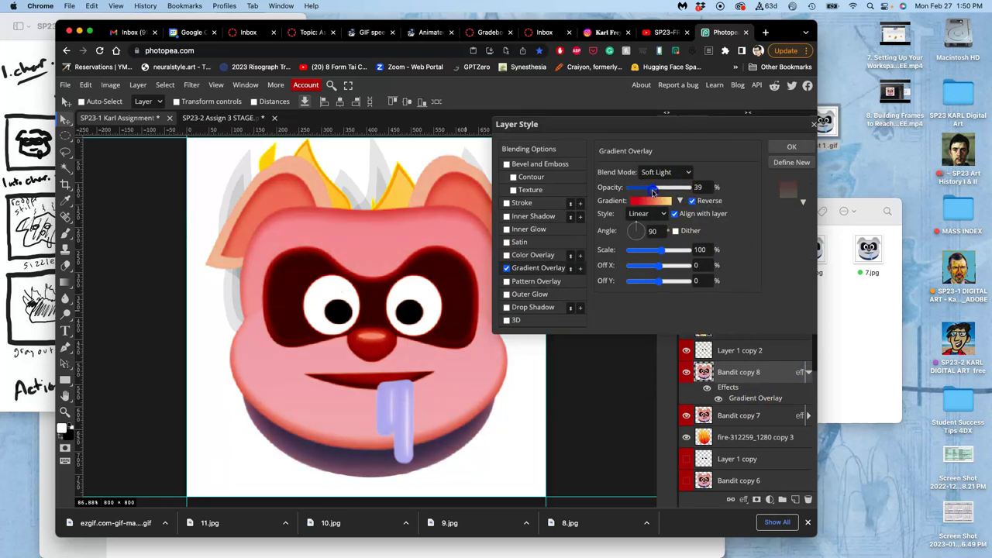
left_click(789, 148)
Duplicate it again as Bandit copy 9 and raise the overlay opacity to 98%
key("super+j")
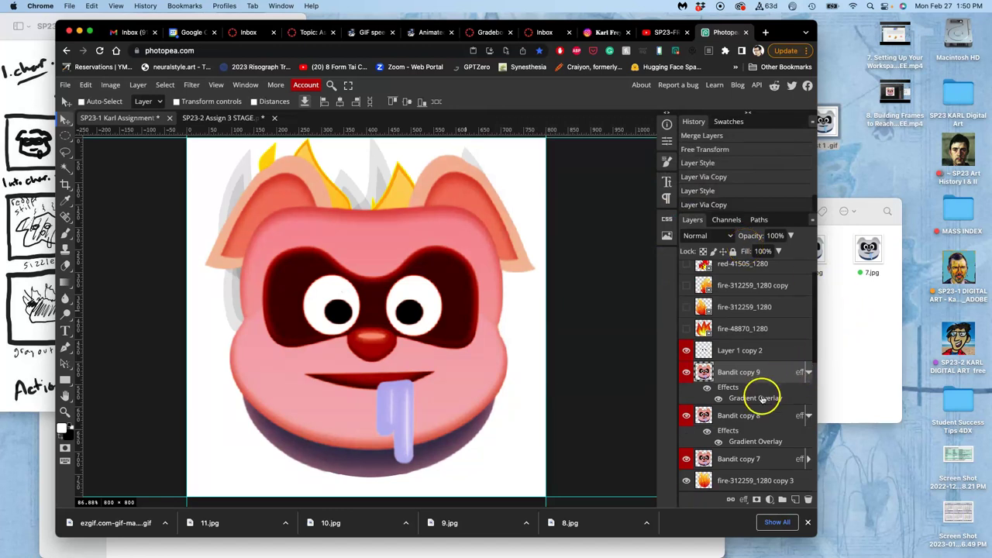
double_click(762, 398)
left_click_drag(649, 188, 687, 188)
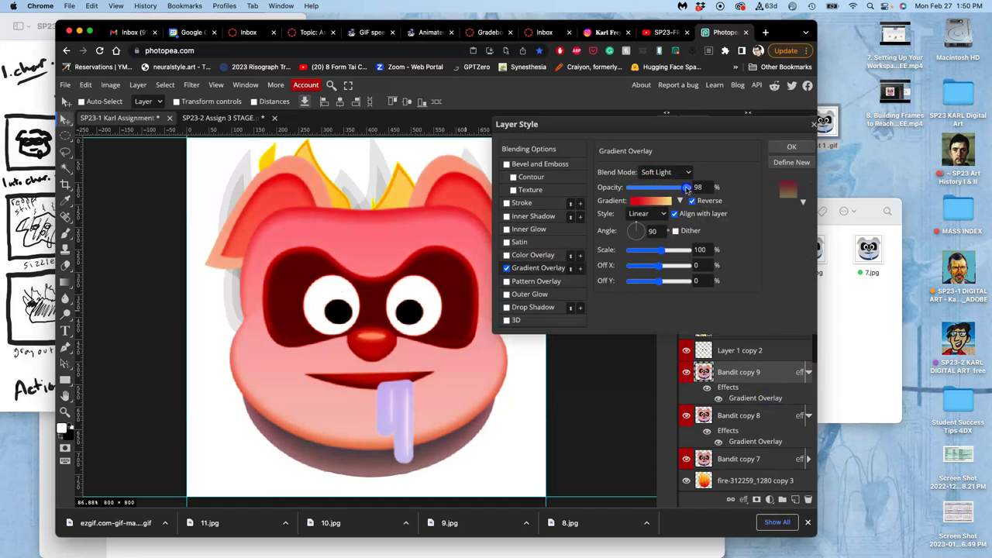
Duplicate as Bandit copy 10 and, after trying Pin, Linear, Vivid and Hard Light, blend its overlay in Overlay mode
left_click(792, 147)
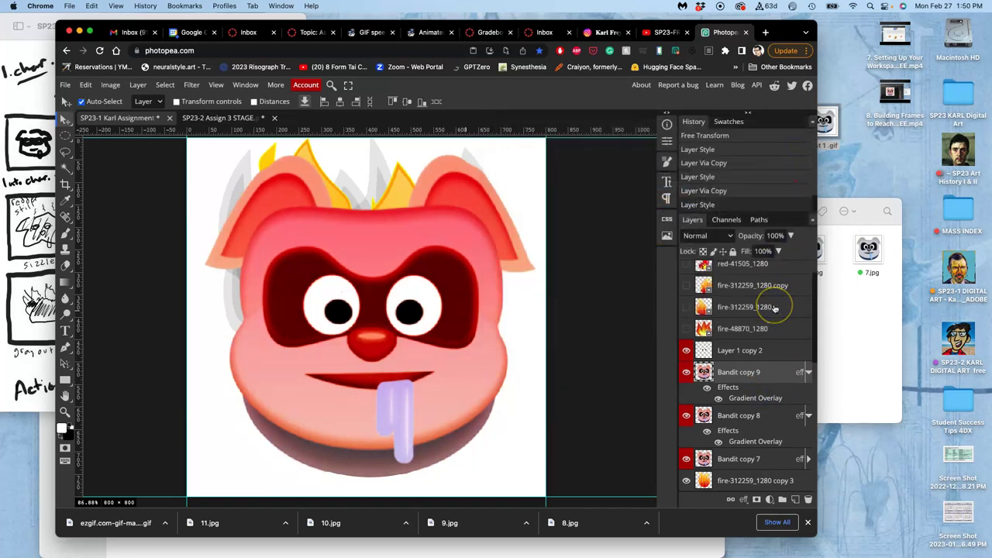
key("super+j")
double_click(742, 398)
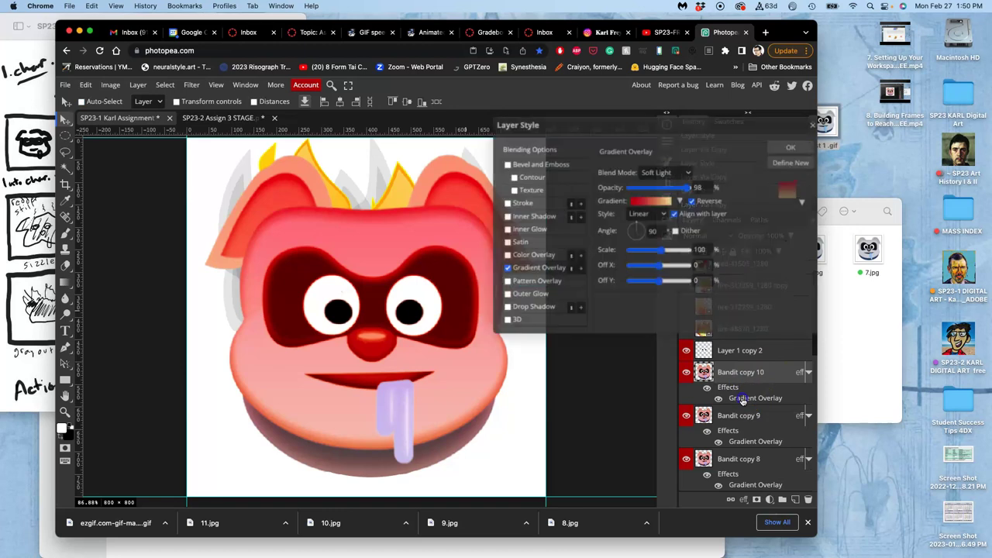
left_click(663, 172)
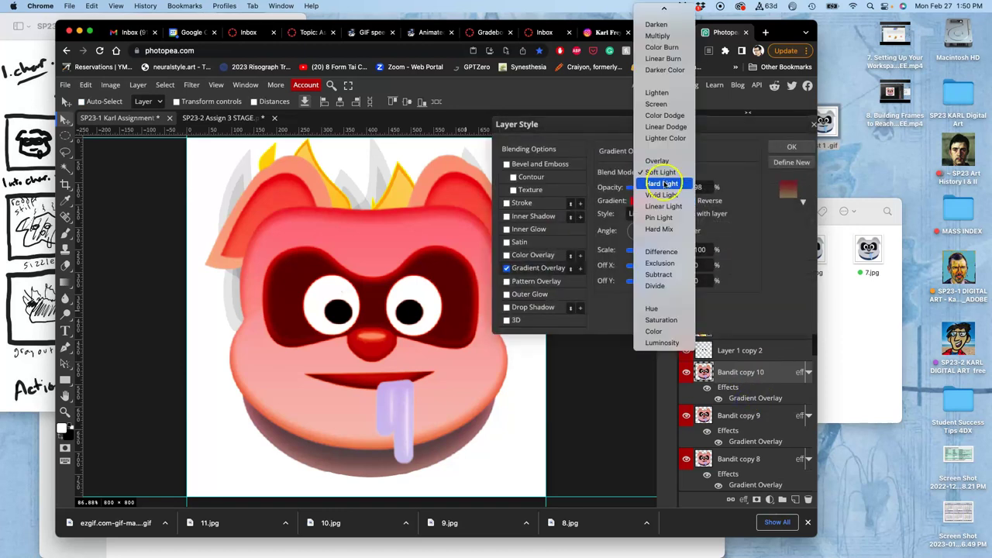
left_click(660, 217)
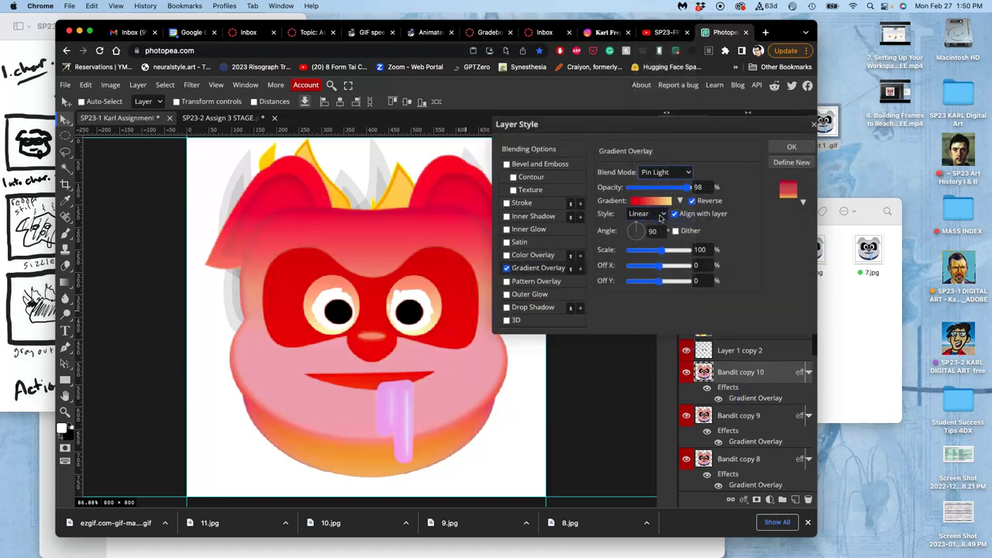
left_click(663, 172)
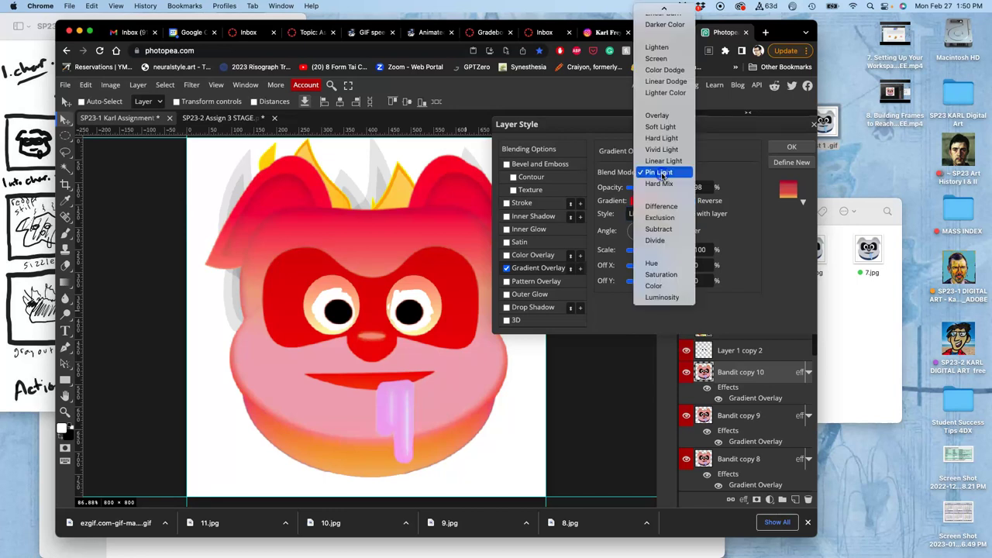
left_click(661, 161)
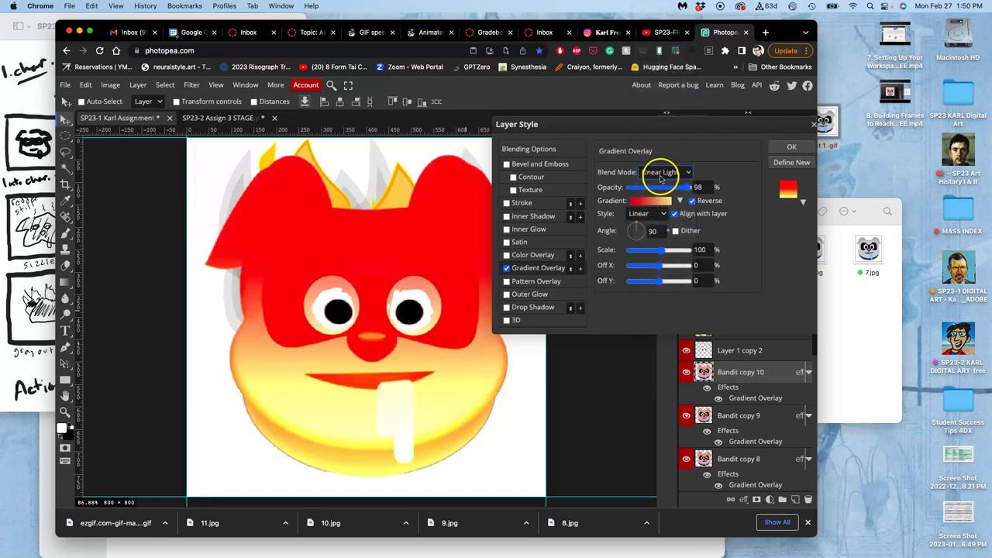
left_click(662, 174)
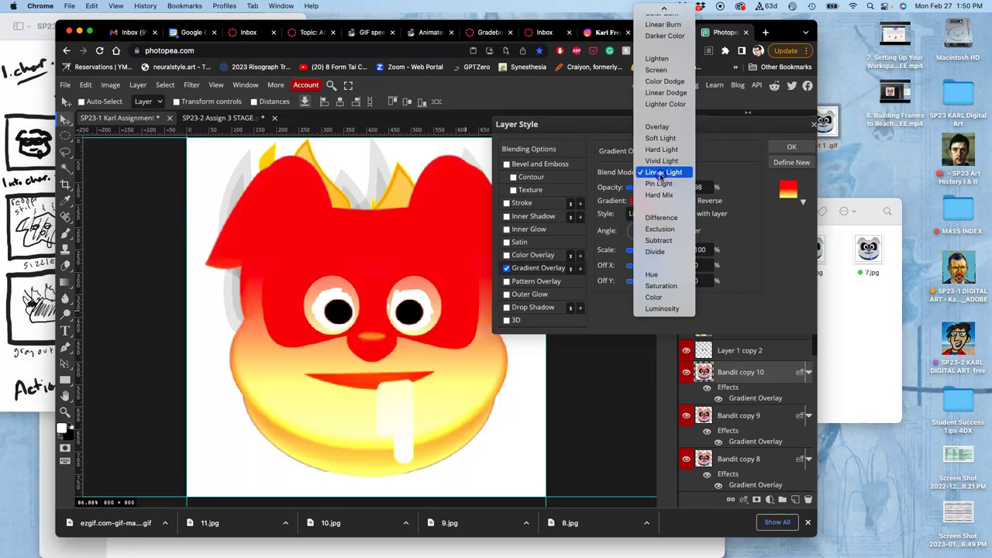
left_click(659, 160)
left_click(658, 171)
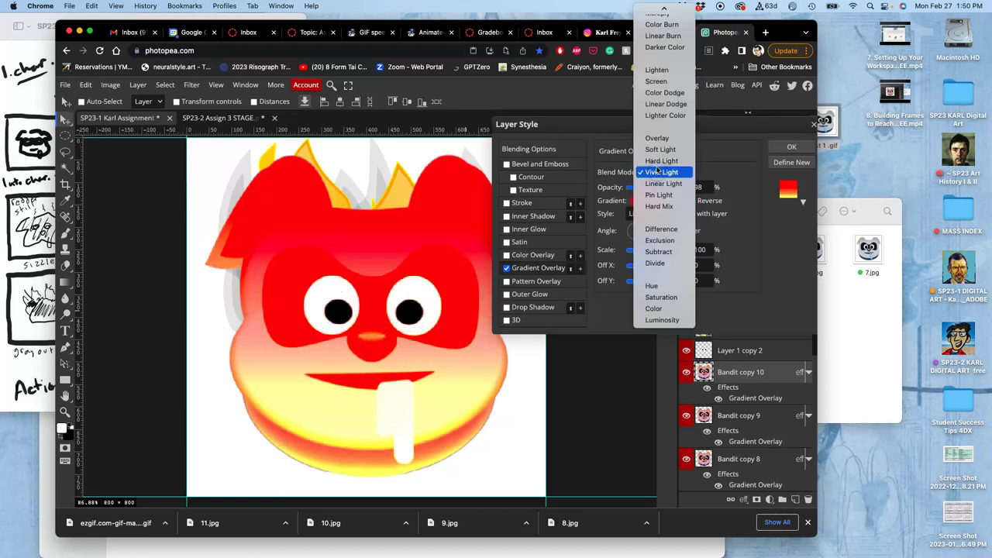
left_click(658, 161)
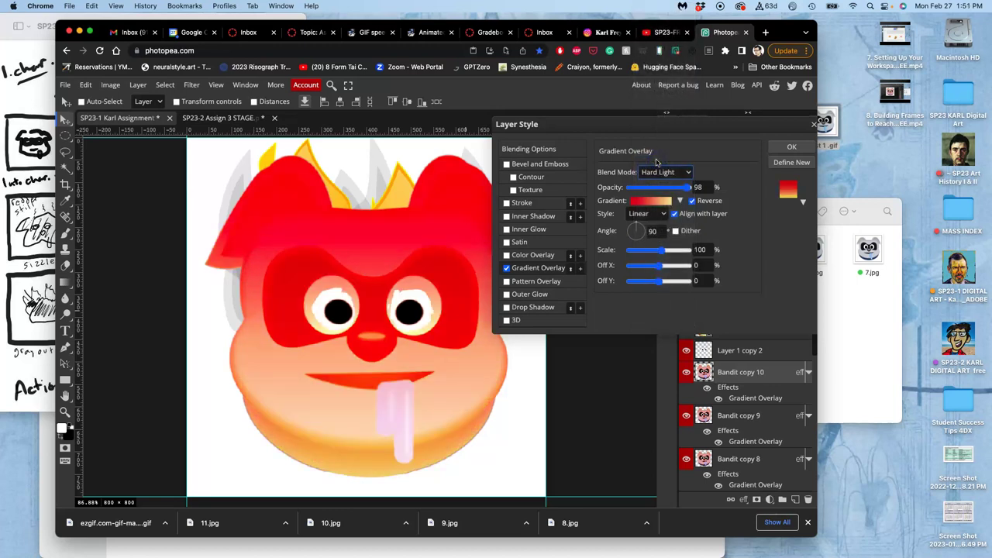
left_click(657, 170)
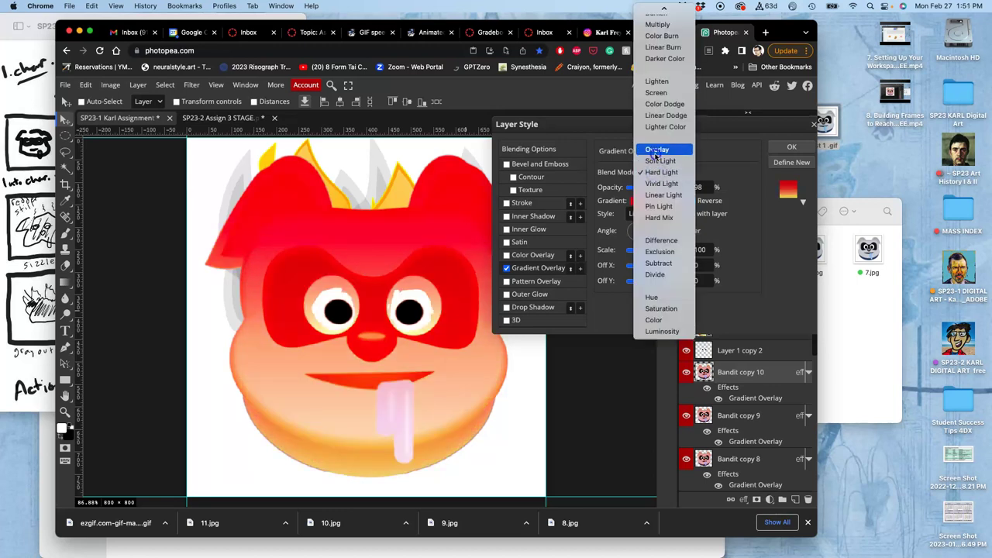
left_click(655, 153)
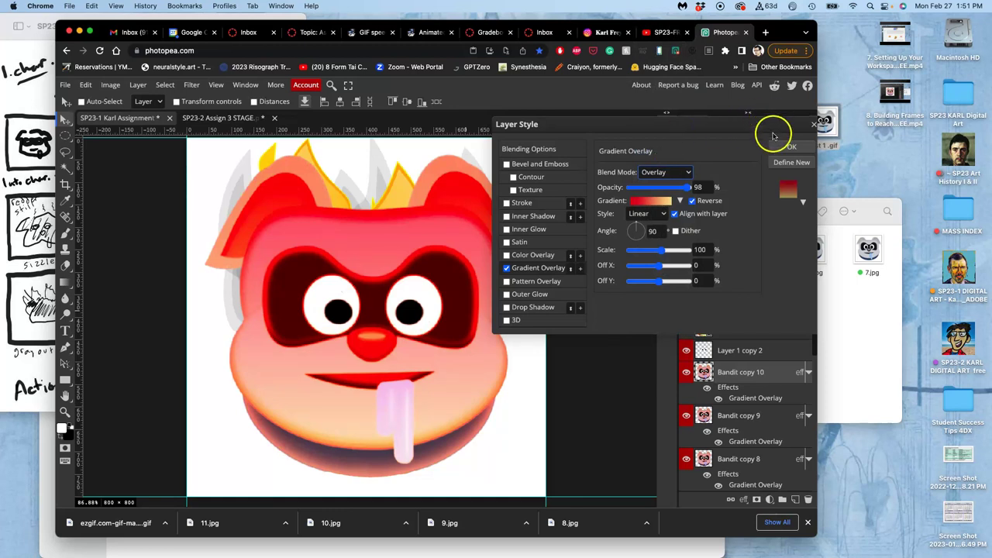
left_click(790, 146)
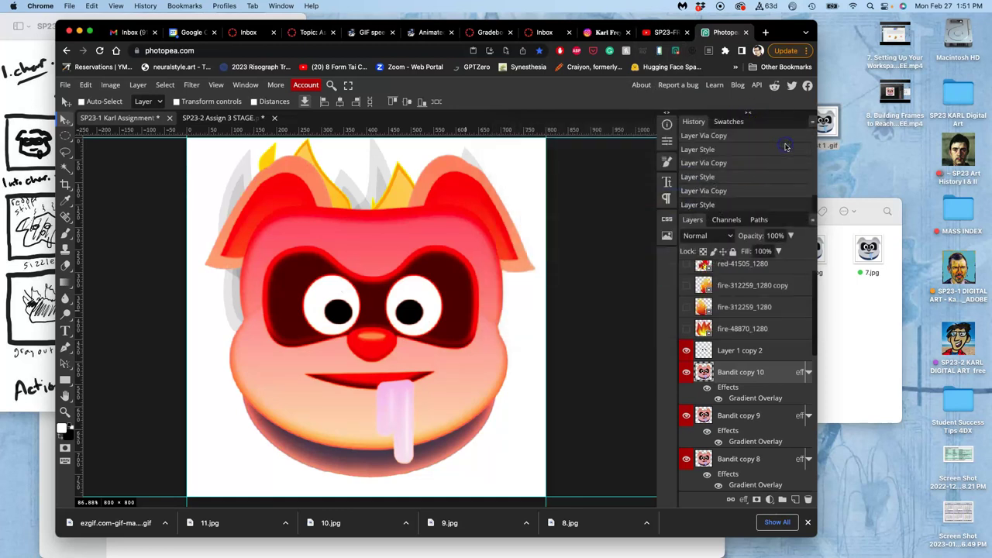
Toggle Bandit copy 8, 9 and 10 on and off to compare the glow frames, leaving 8 and 9 hidden
left_click(686, 372)
left_click(685, 417)
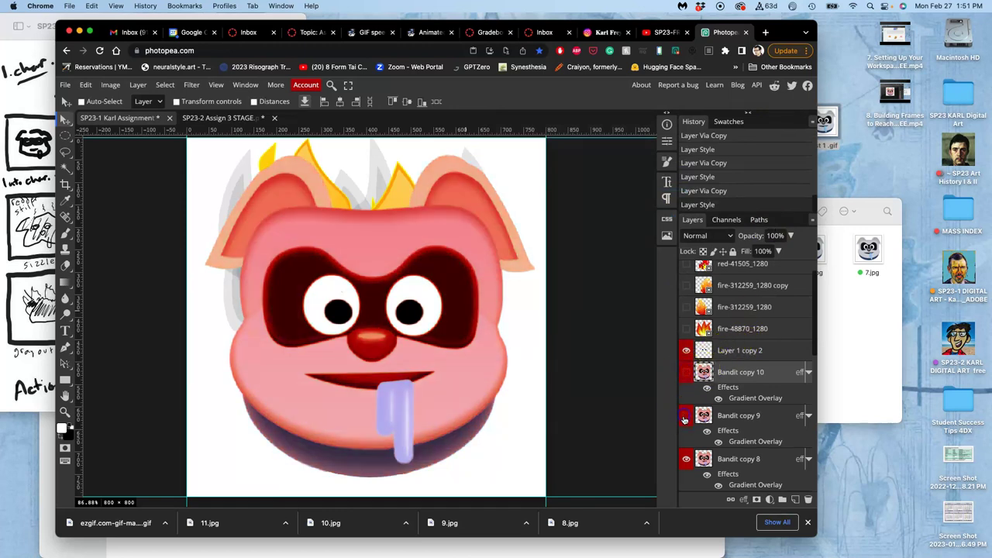
left_click(685, 459)
left_click(685, 459)
left_click(685, 415)
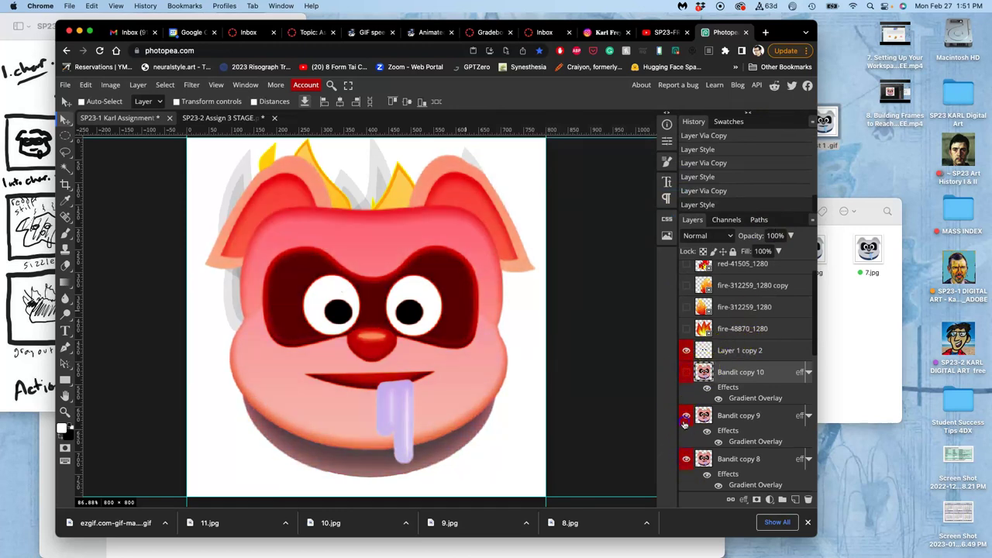
left_click(686, 372)
left_click(686, 372)
left_click(686, 416)
left_click(685, 459)
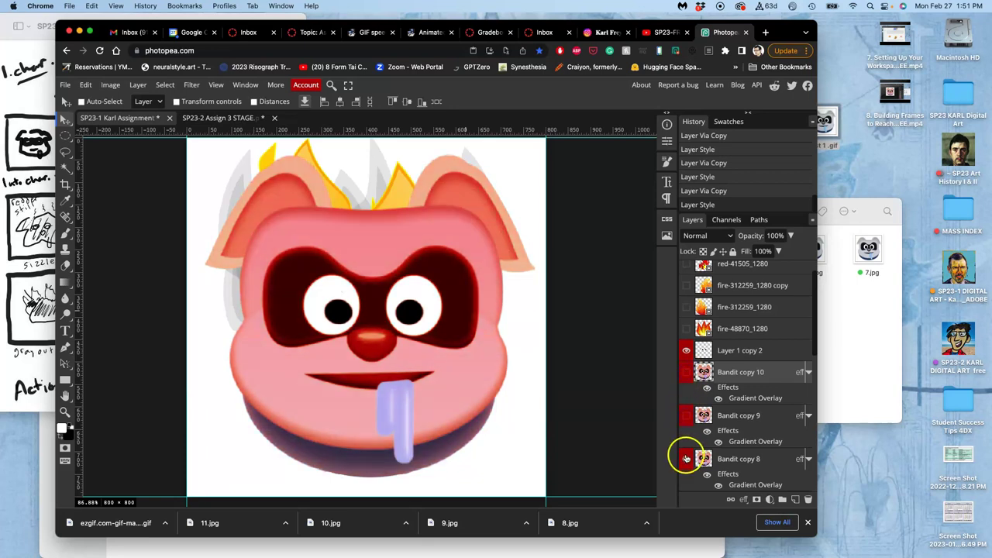
Hide Bandit copy 7 briefly to reveal the flames, then switch to the SP23-2 Assign 3 STAGE document
scroll(686, 460, "down", 2)
left_click(686, 463)
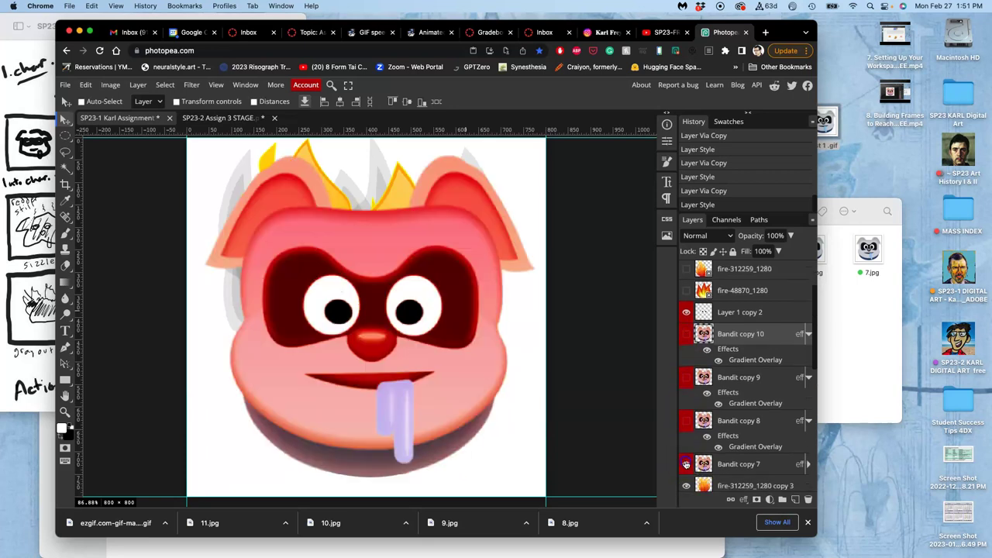
left_click(686, 463)
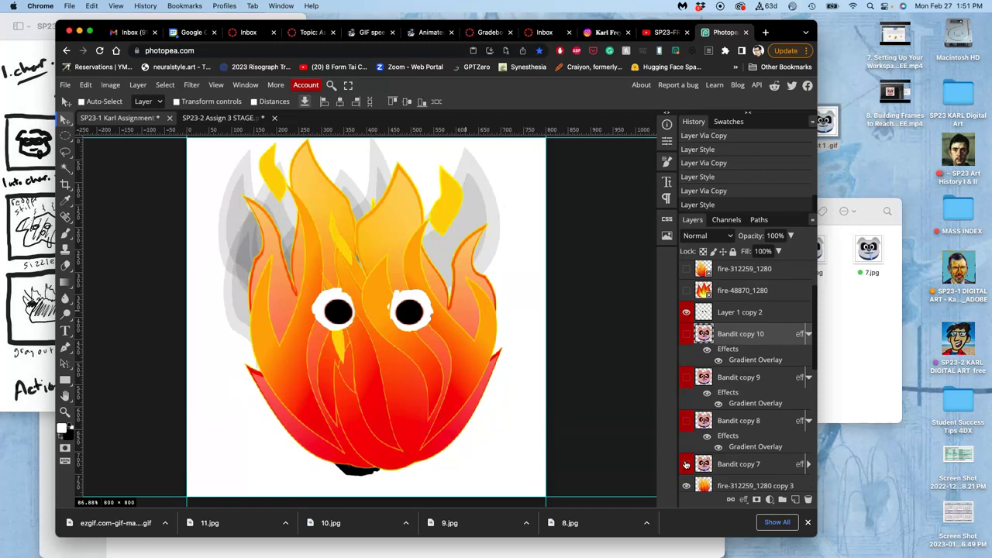
left_click(686, 464)
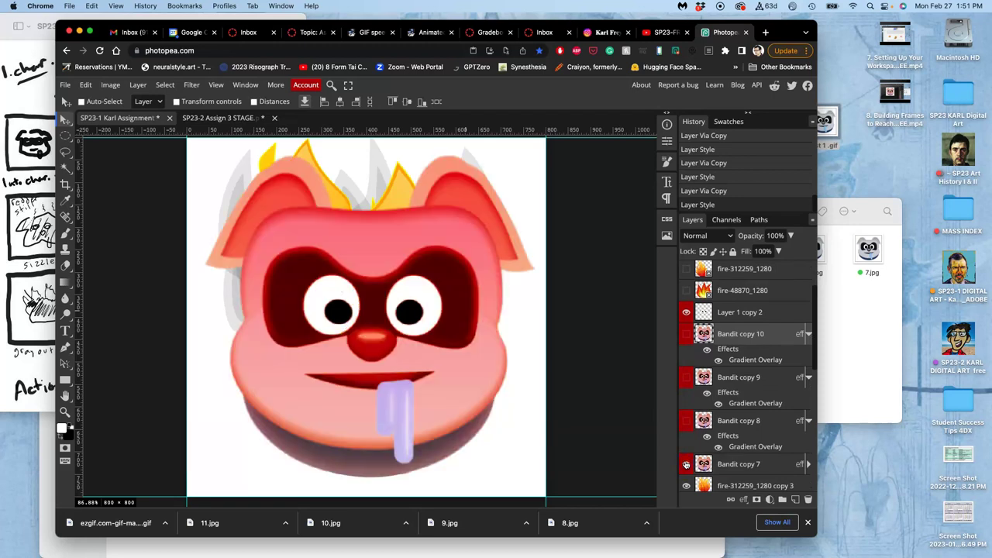
left_click(686, 422)
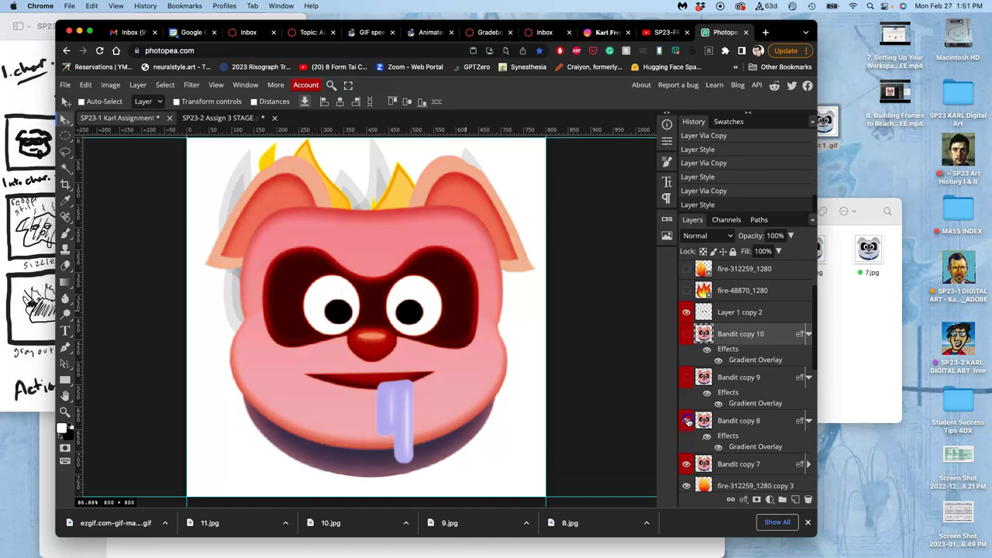
left_click(687, 378)
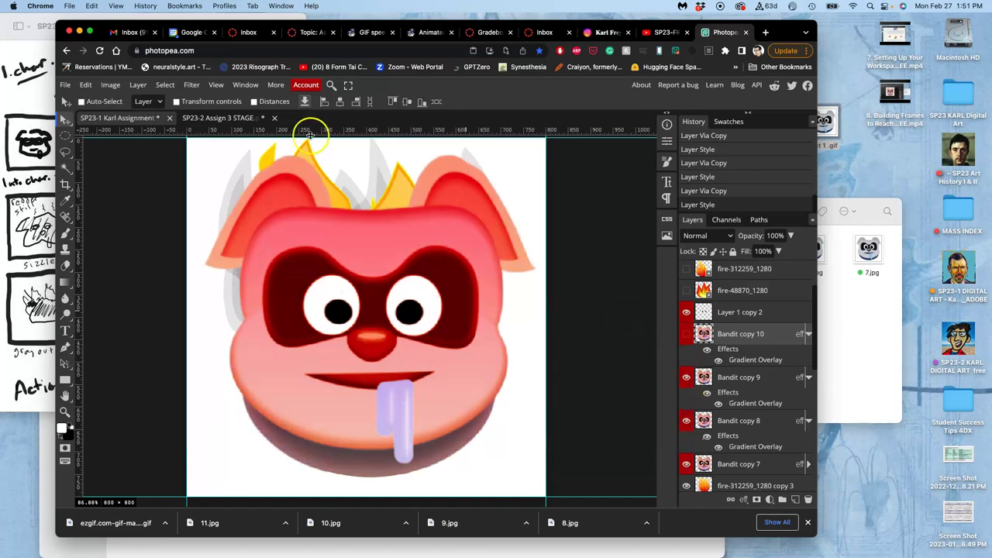
left_click(237, 118)
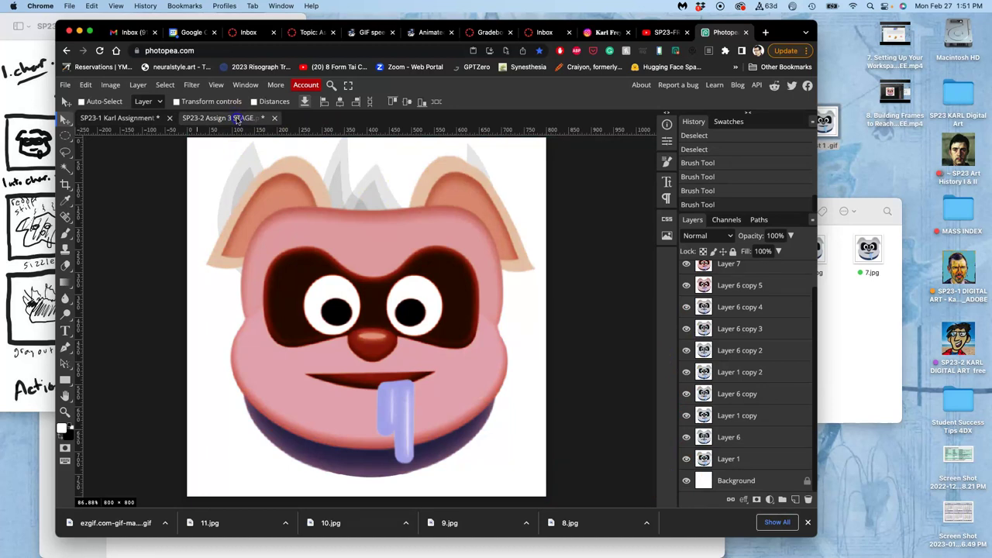
Return to SP23-1 Karl Assignment, compare with the flameless document, and keep Layer 1 copy 2 visible while hiding Bandit copy 9
left_click(135, 118)
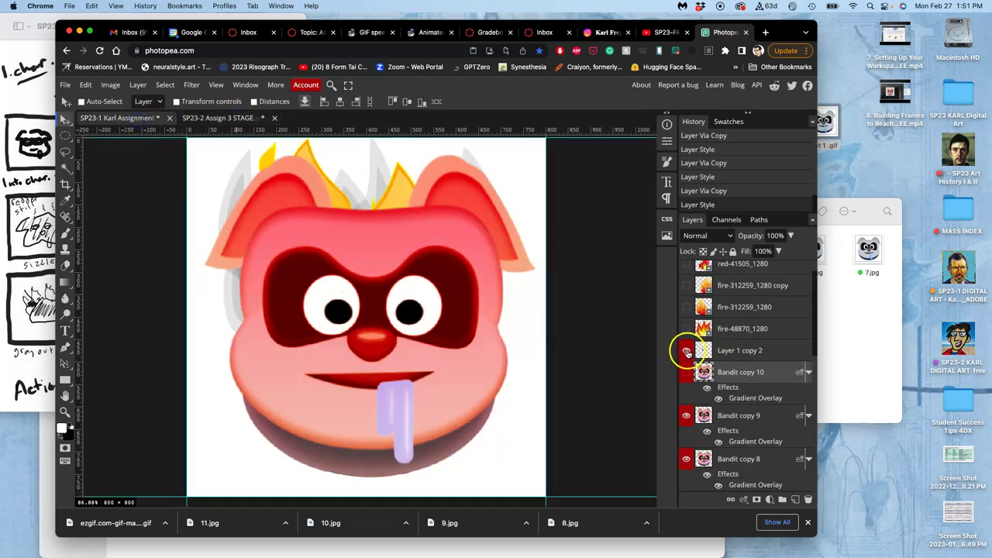
left_click_drag(686, 351, 683, 417)
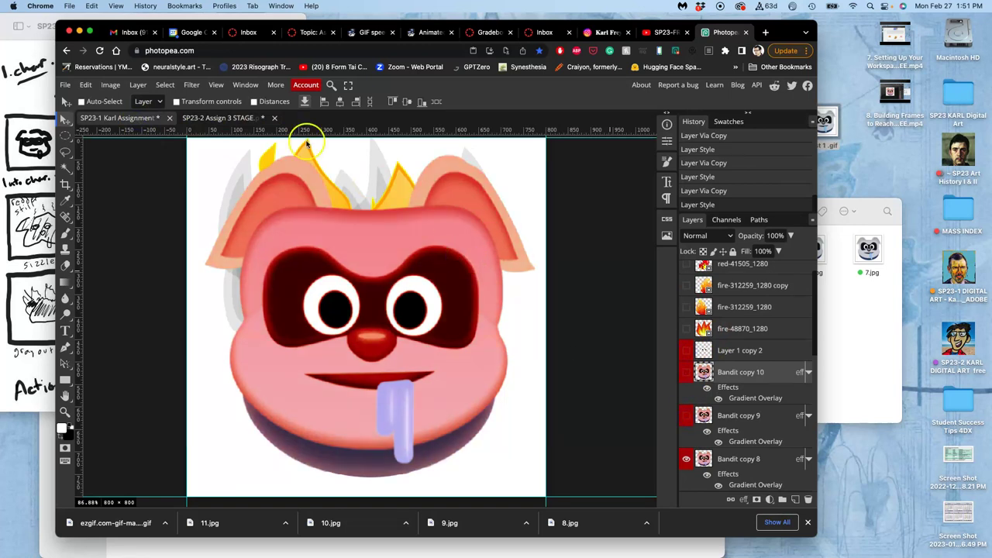
left_click(234, 118)
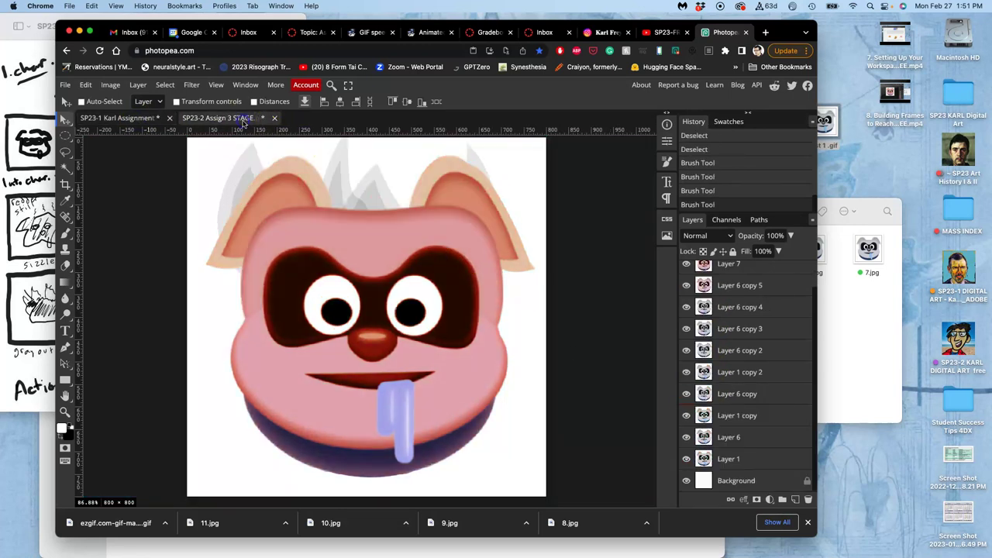
left_click(138, 120)
scroll(707, 391, "down", 1)
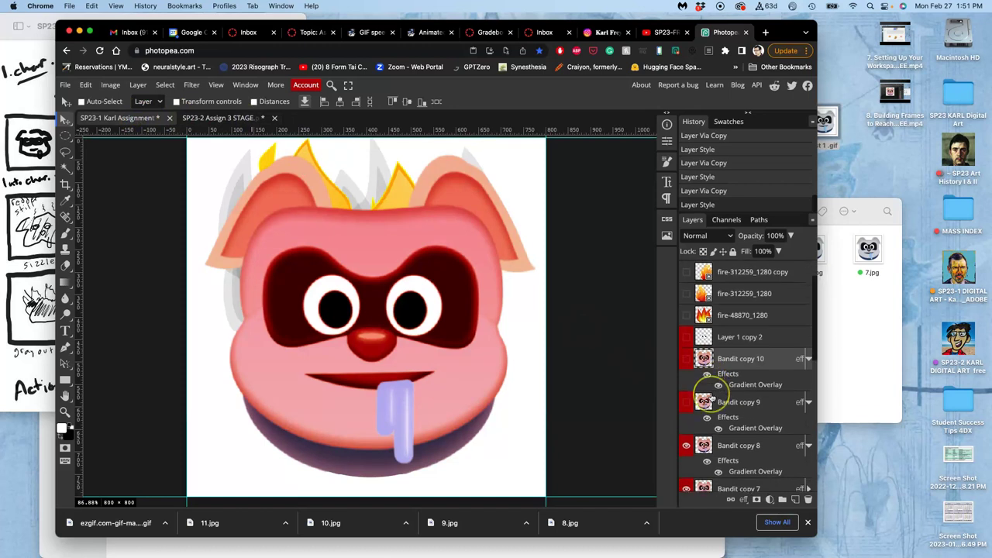
scroll(697, 365, "up", 1)
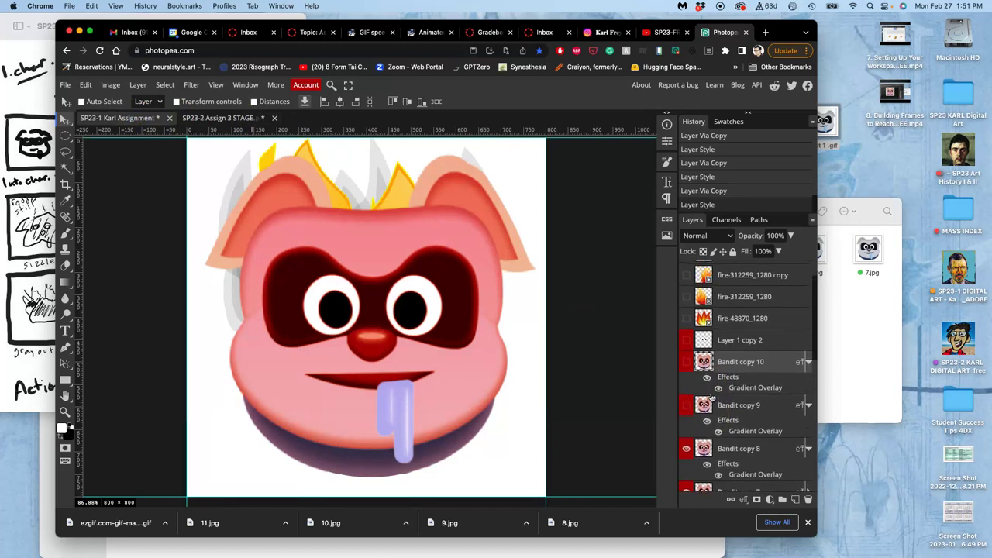
left_click(686, 342)
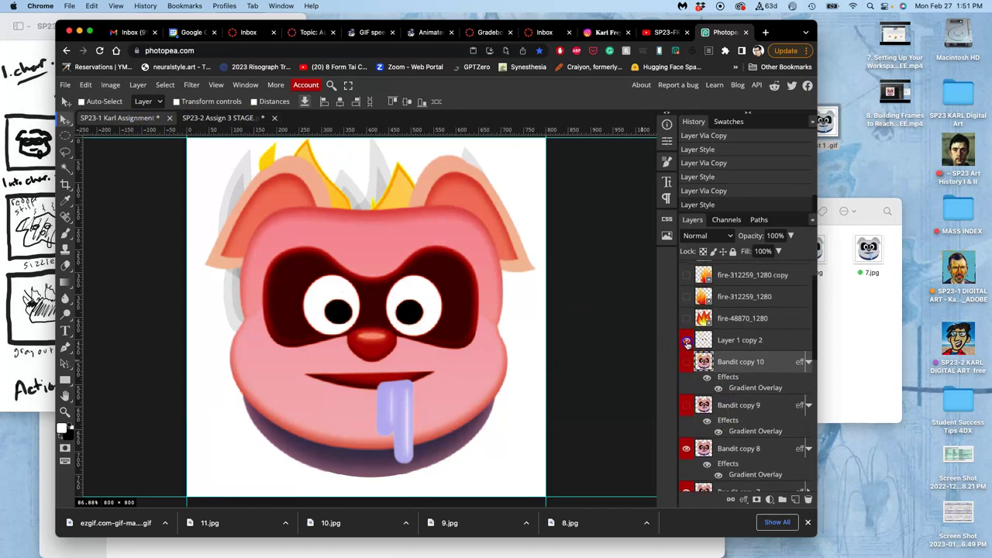
Hide Bandit copy 8, keep Bandit copy 7 visible, and select Bandit copy 7
scroll(691, 434, "down", 1)
left_click(687, 419)
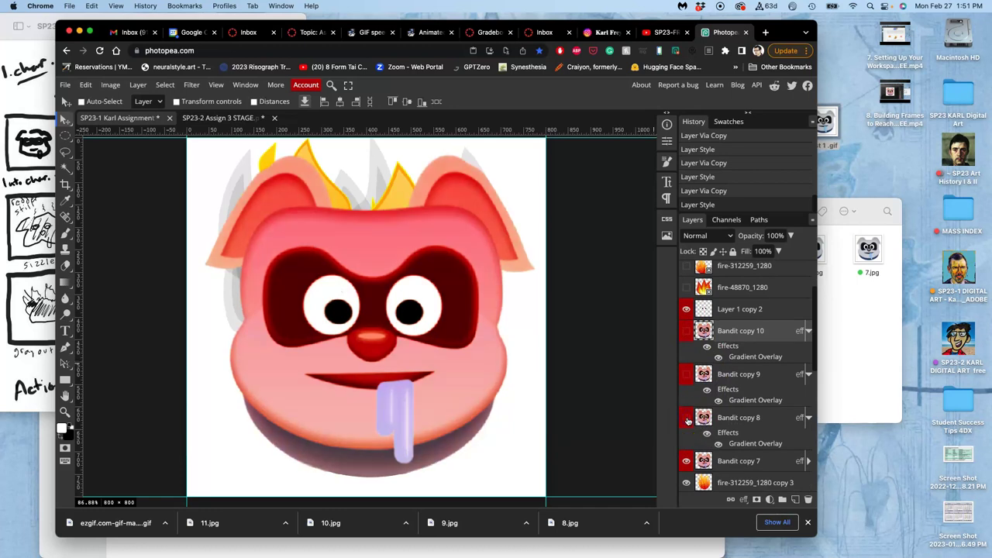
left_click(687, 461)
left_click(687, 461)
scroll(724, 411, "down", 4)
scroll(725, 412, "up", 3)
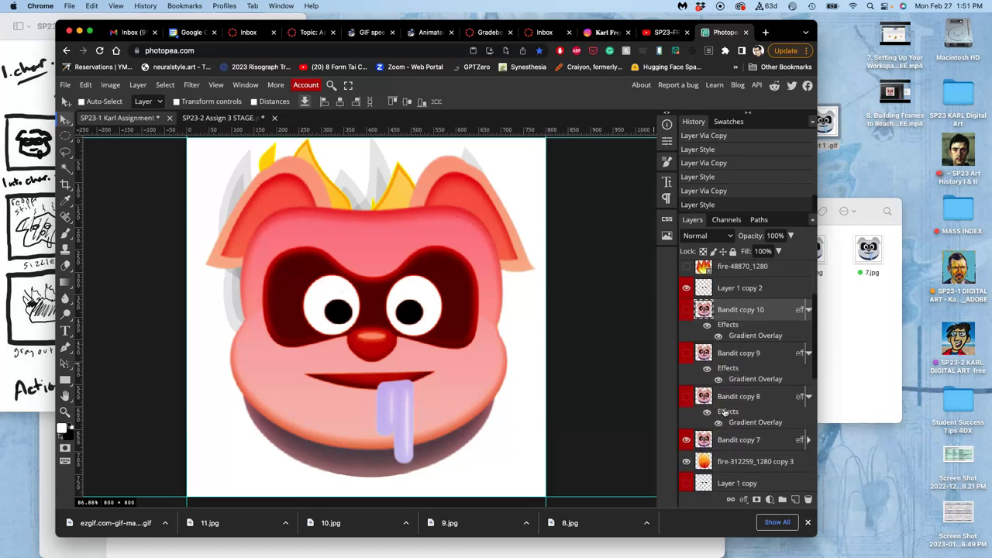
scroll(725, 412, "up", 2)
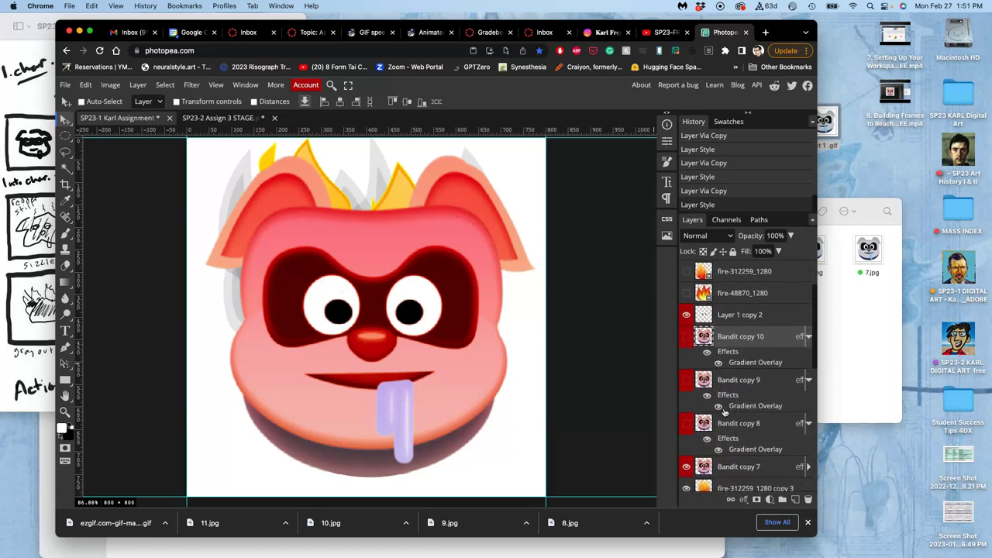
left_click(802, 467)
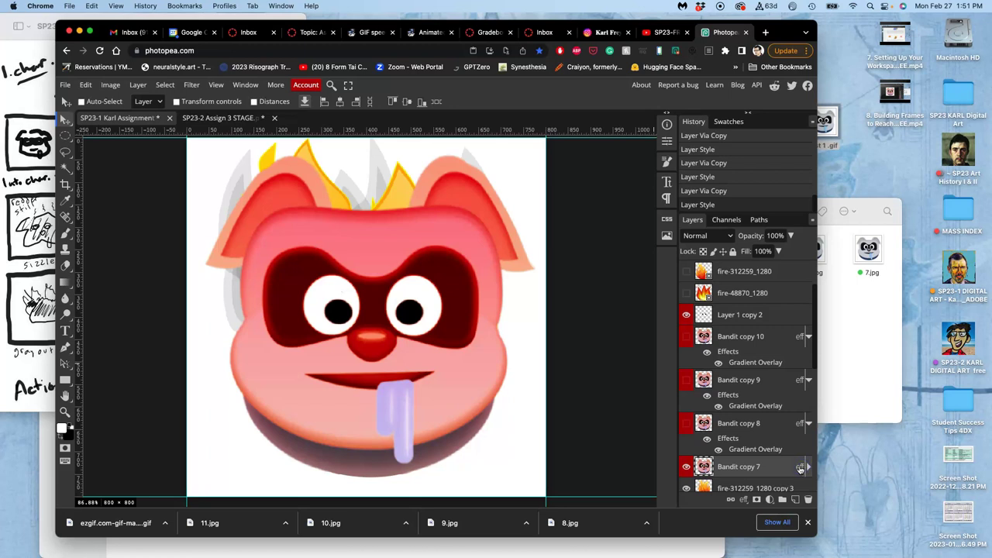
left_click(772, 470)
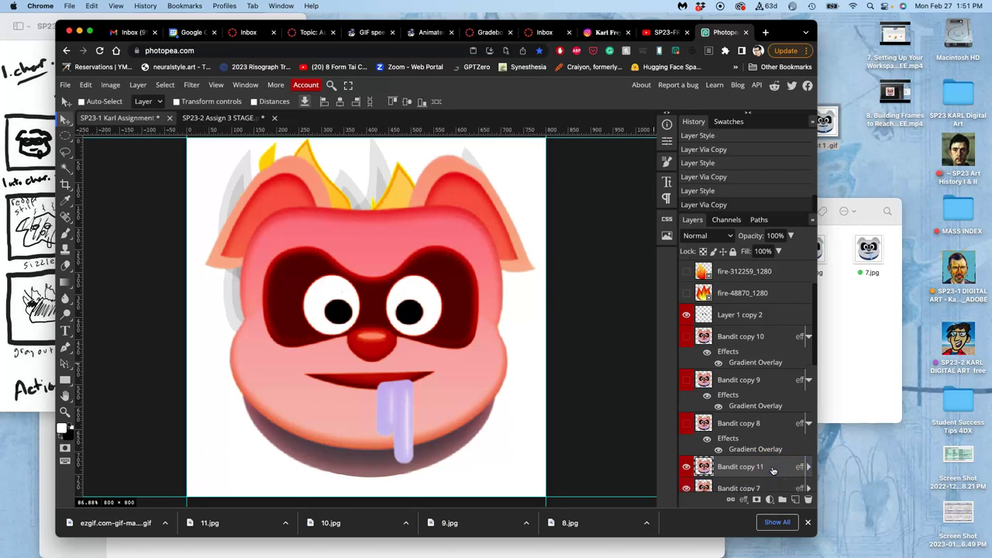
Duplicate Bandit copy 7 as a hidden Bandit copy 11, then lower copy 7's gradient overlay opacity to 36%
key("super+j")
left_click(685, 435)
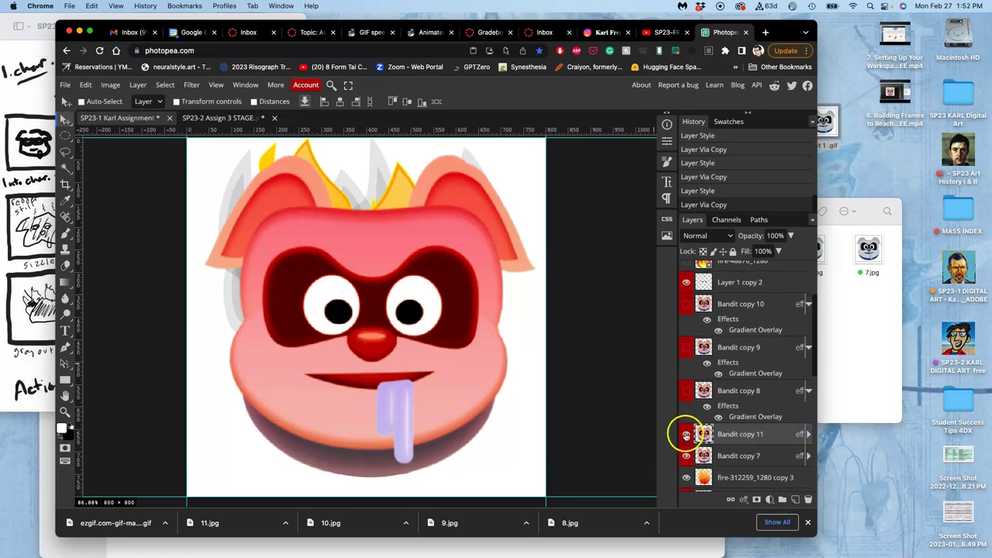
double_click(792, 456)
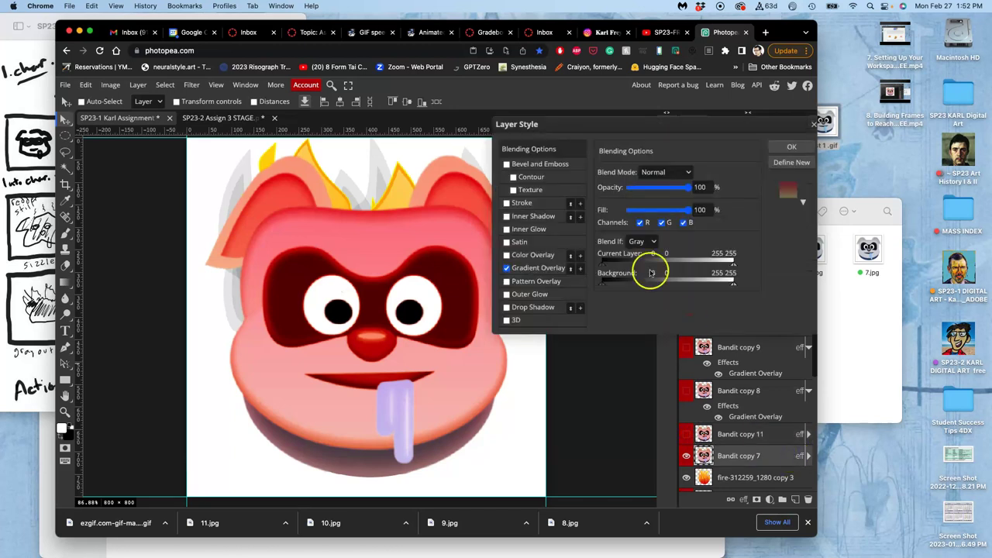
left_click(641, 188)
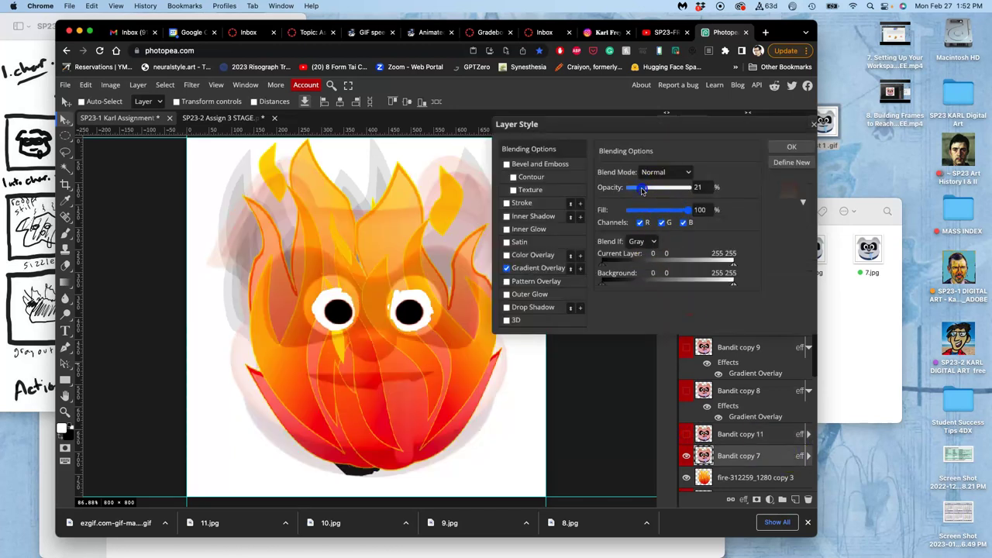
left_click_drag(641, 189, 690, 188)
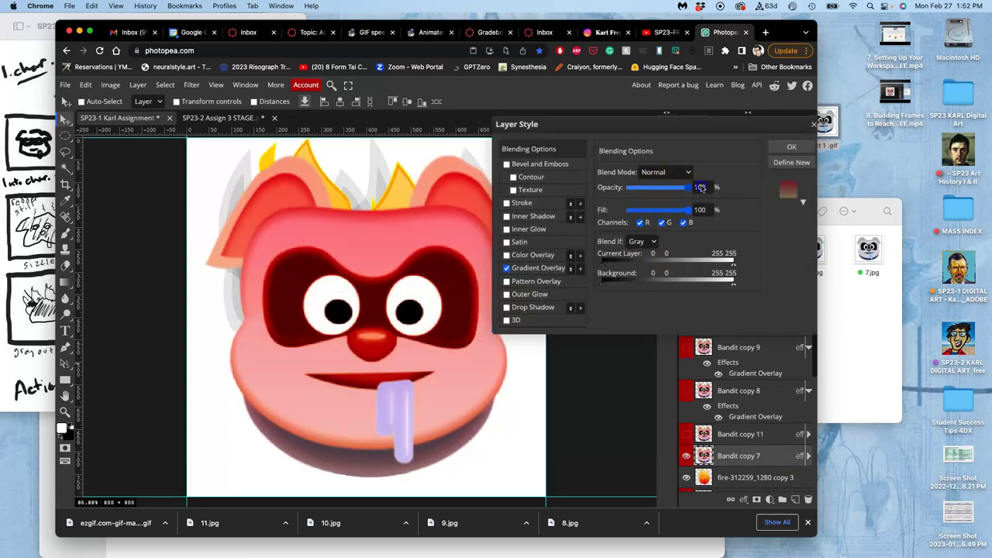
left_click(535, 268)
left_click_drag(678, 188, 637, 194)
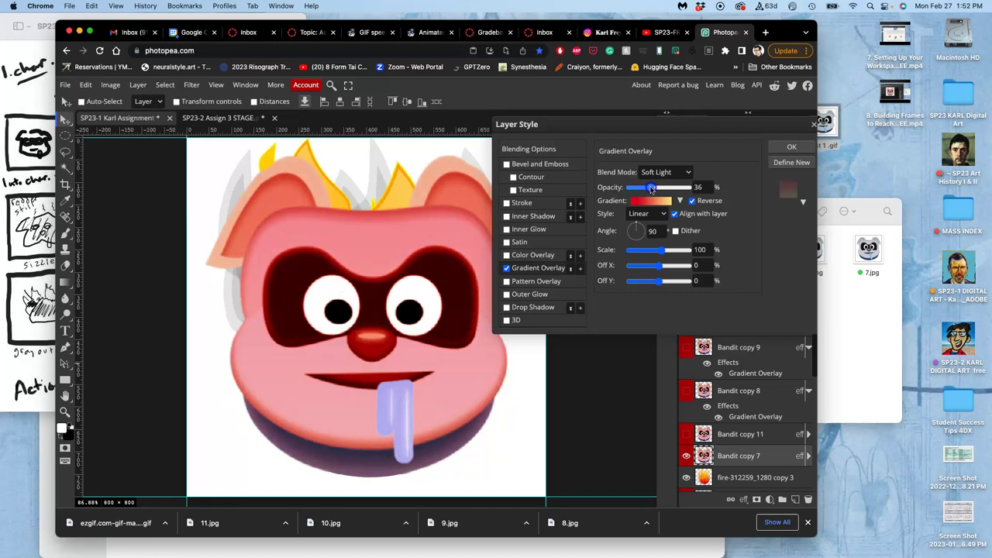
left_click(791, 146)
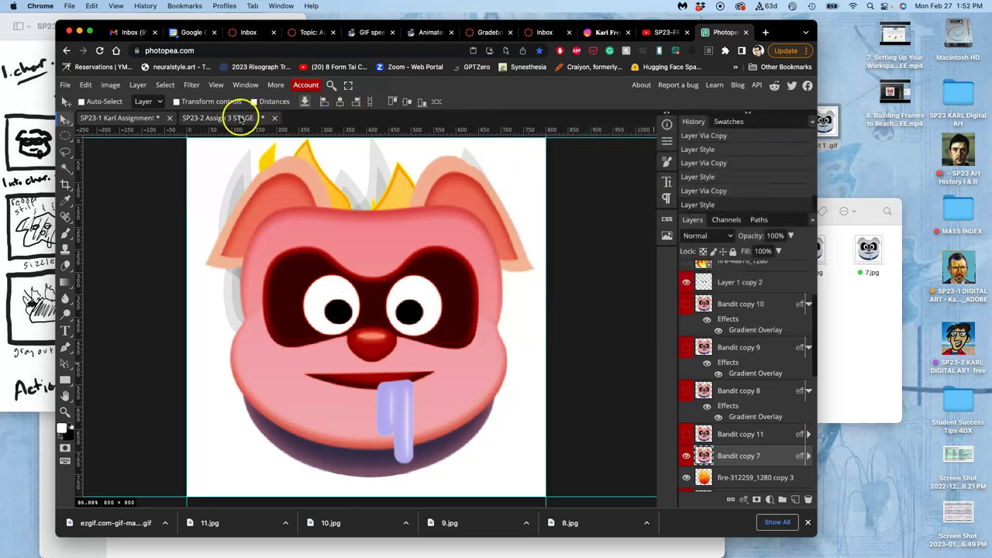
left_click(241, 118)
left_click(140, 119)
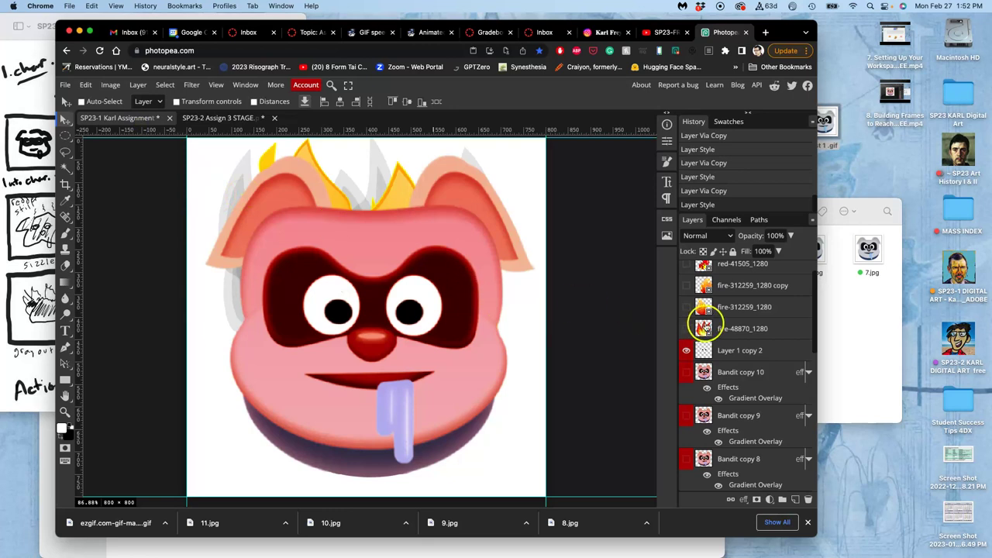
scroll(738, 350, "up", 1)
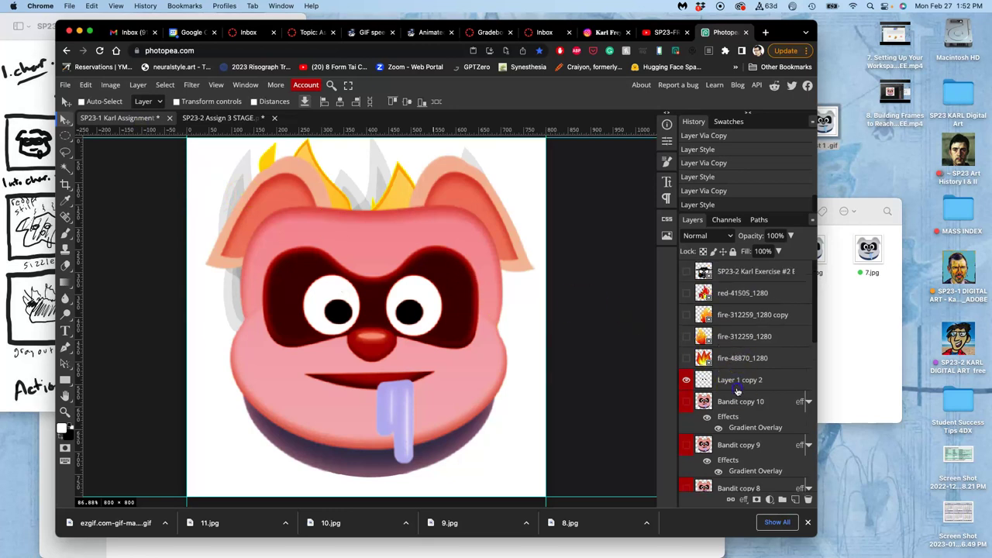
left_click(738, 379)
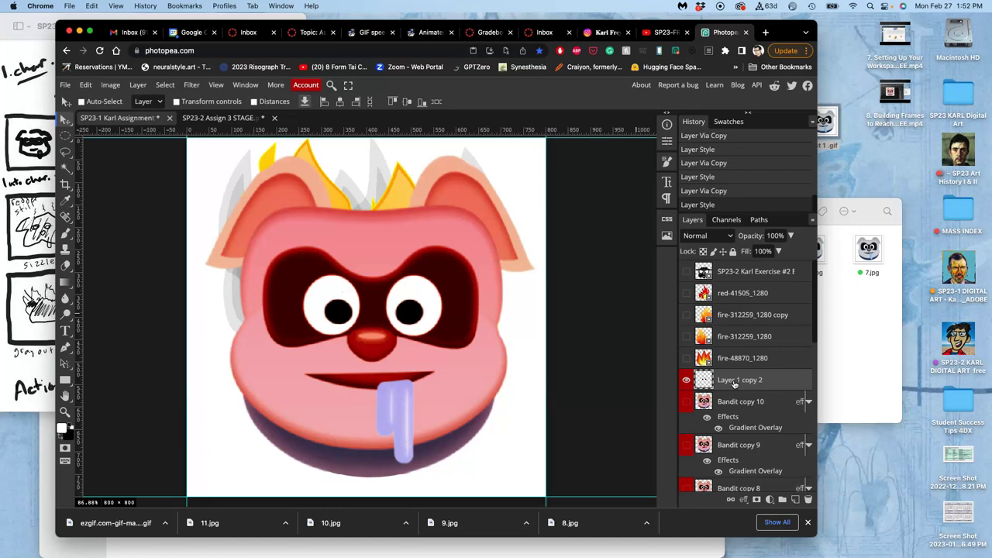
scroll(734, 383, "down", 10)
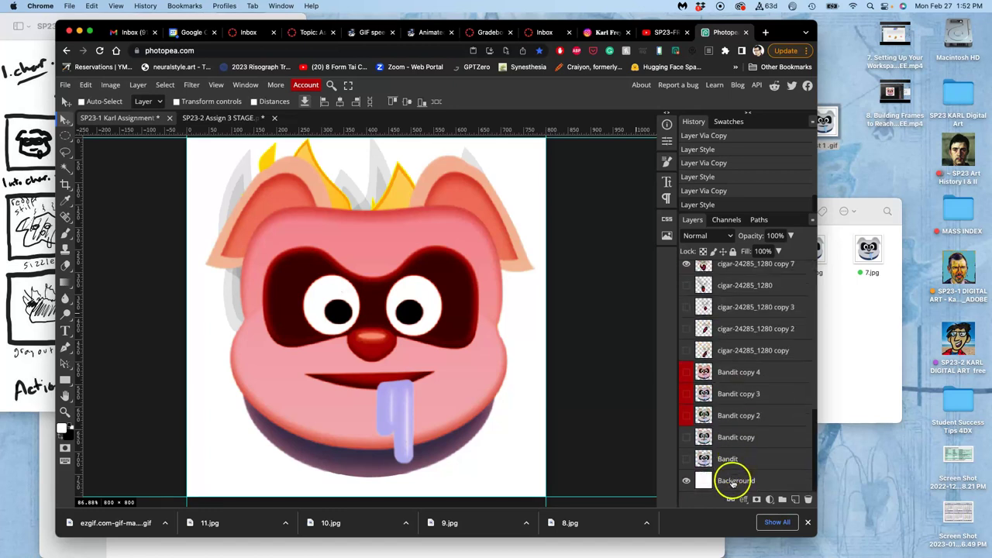
left_click(731, 483)
scroll(731, 485, "up", 8)
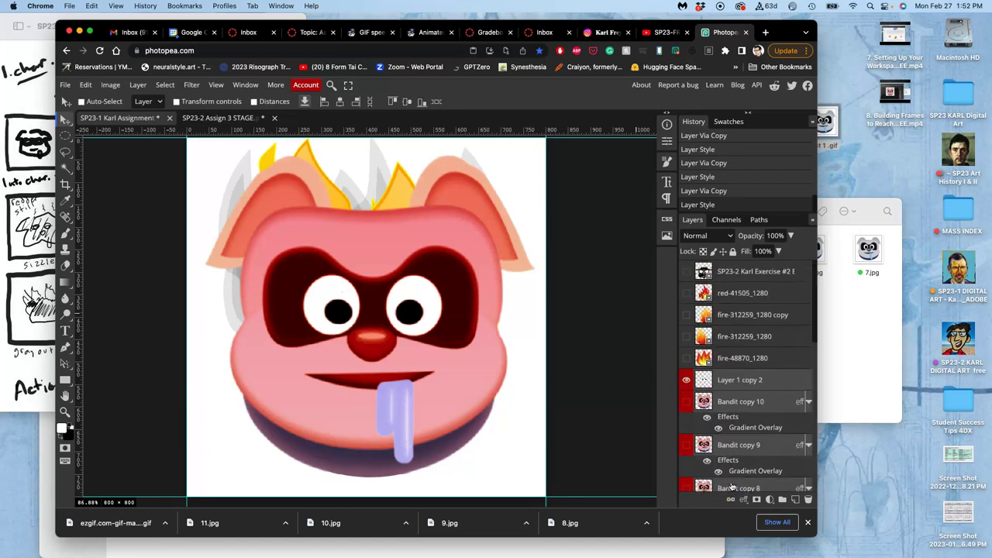
scroll(731, 485, "down", 3)
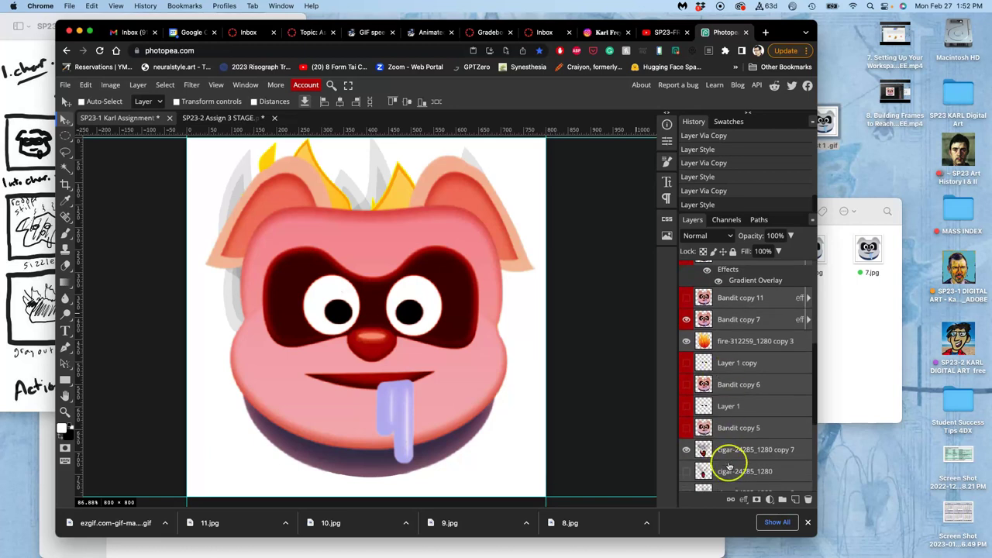
scroll(729, 459, "up", 5)
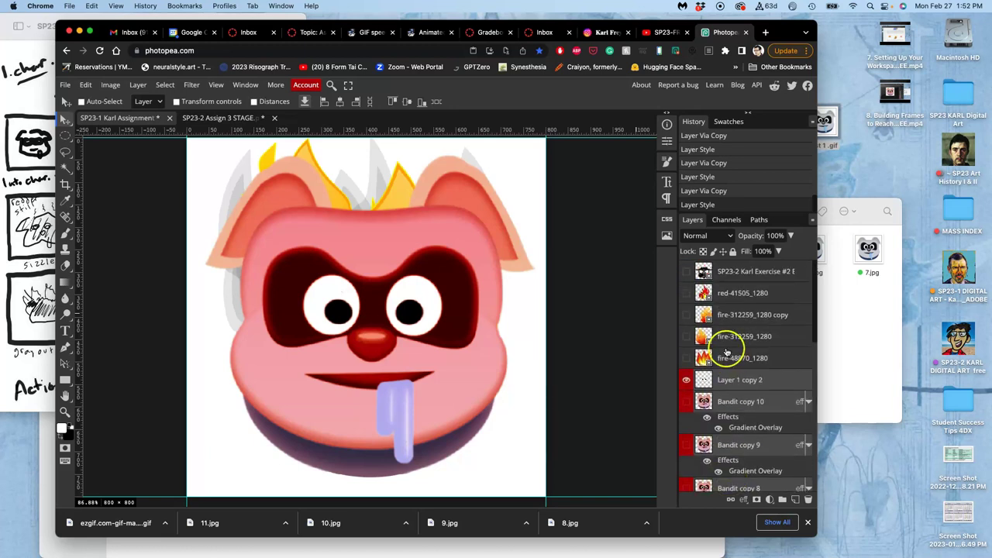